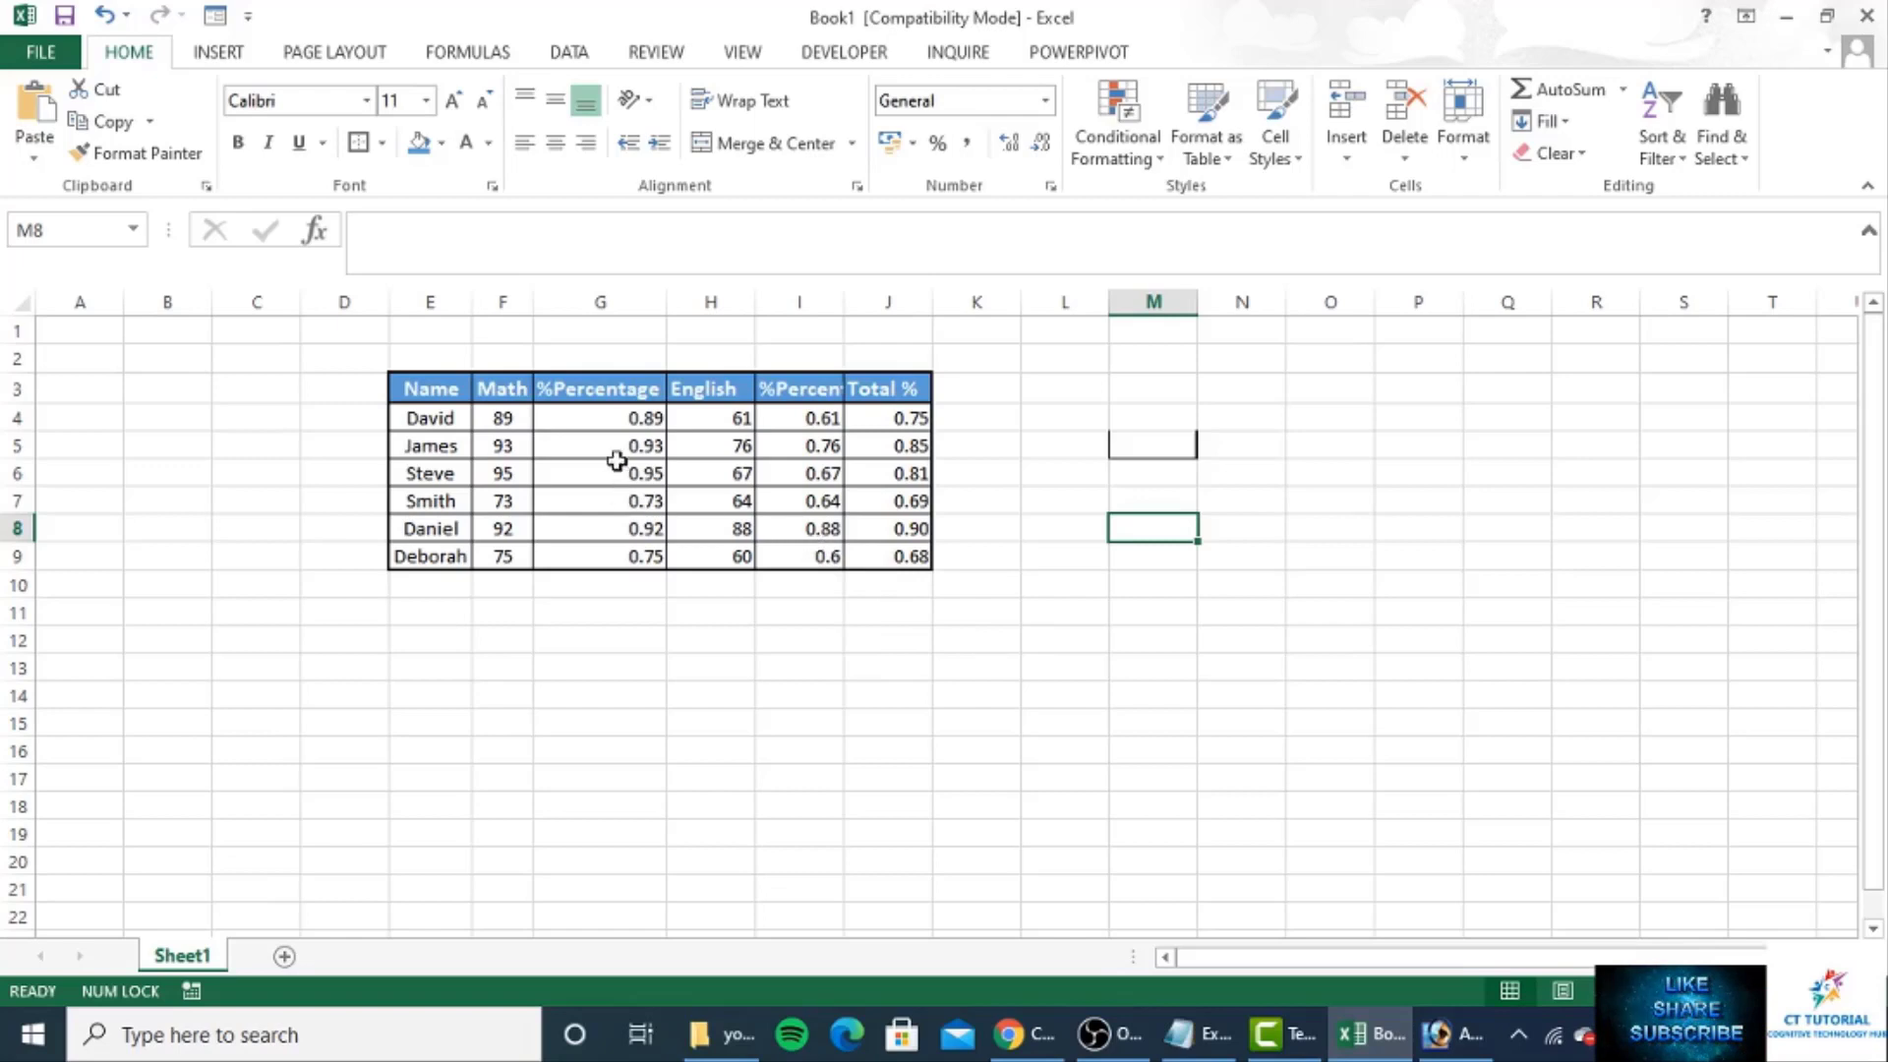
- Copy the first Math percentage formula from G4 and paste it into cell O5
{"action": "left_click", "coordinate": [651, 419]}
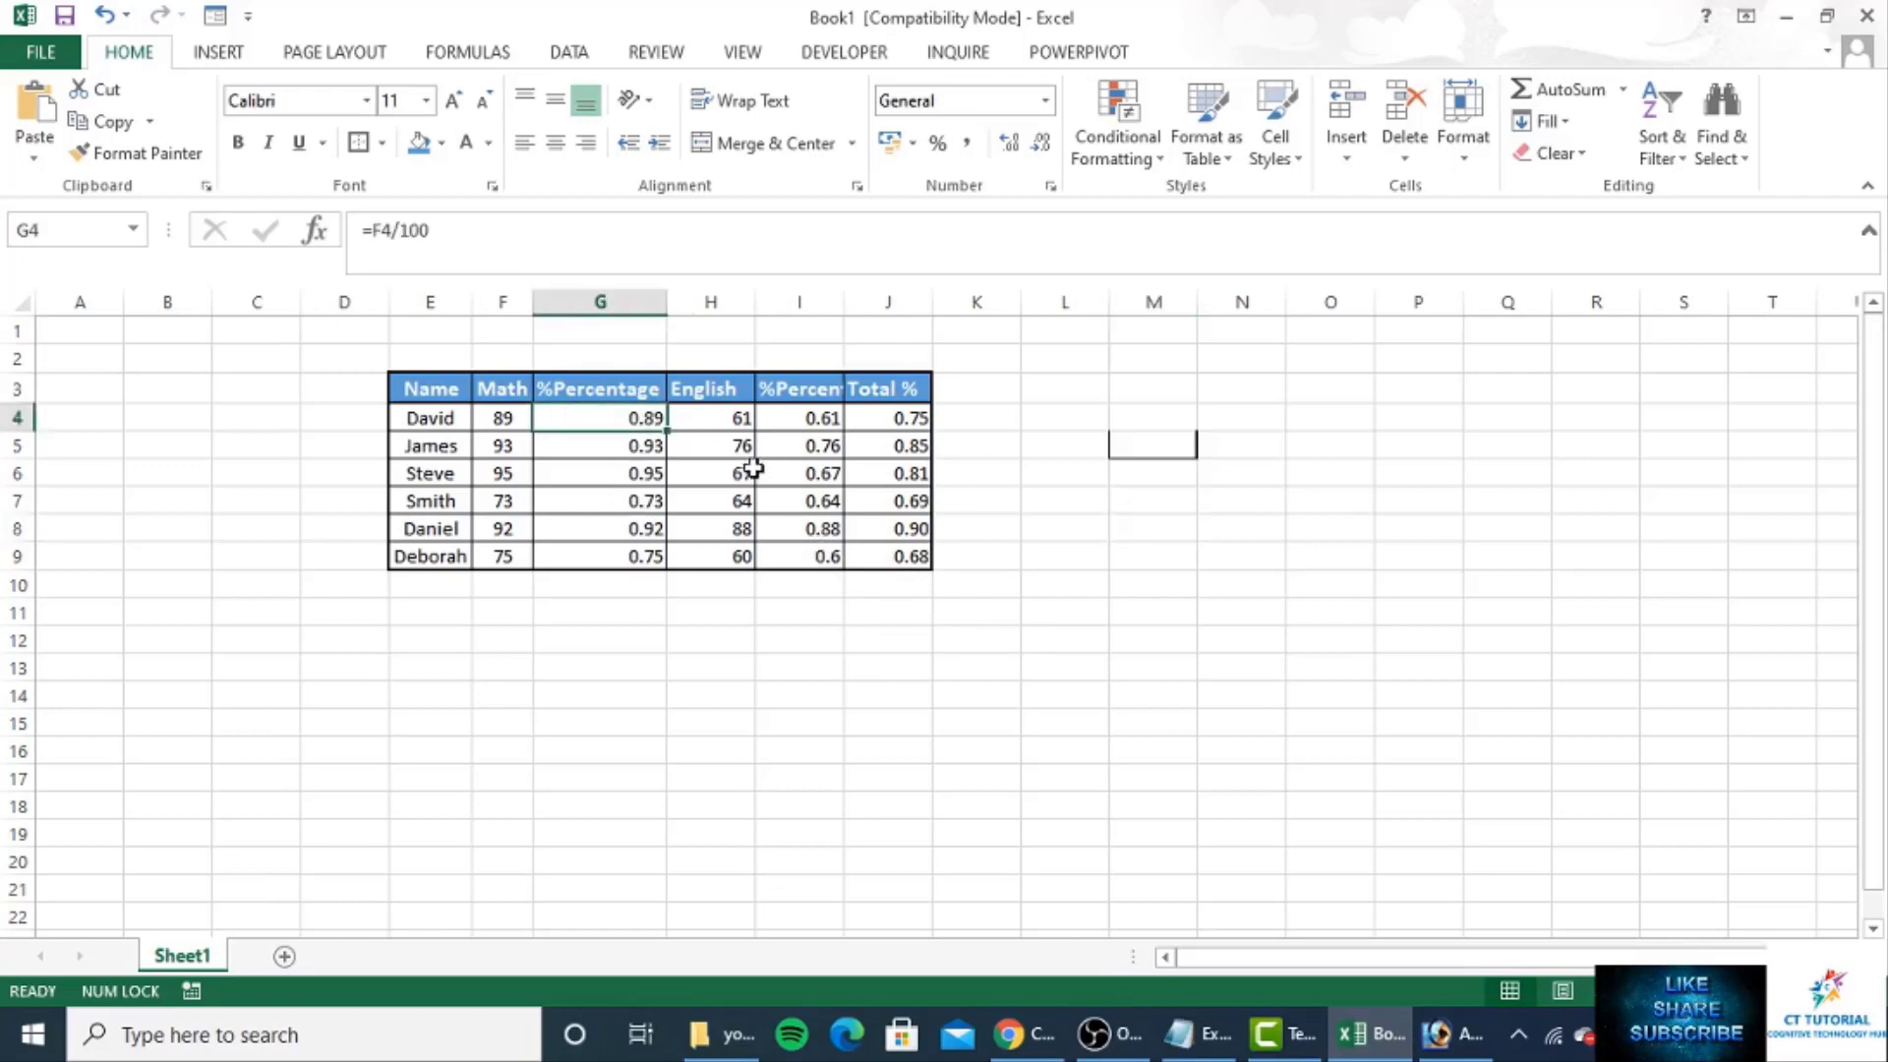
{"action": "key", "text": "ctrl+c"}
{"action": "left_click", "coordinate": [1315, 460]}
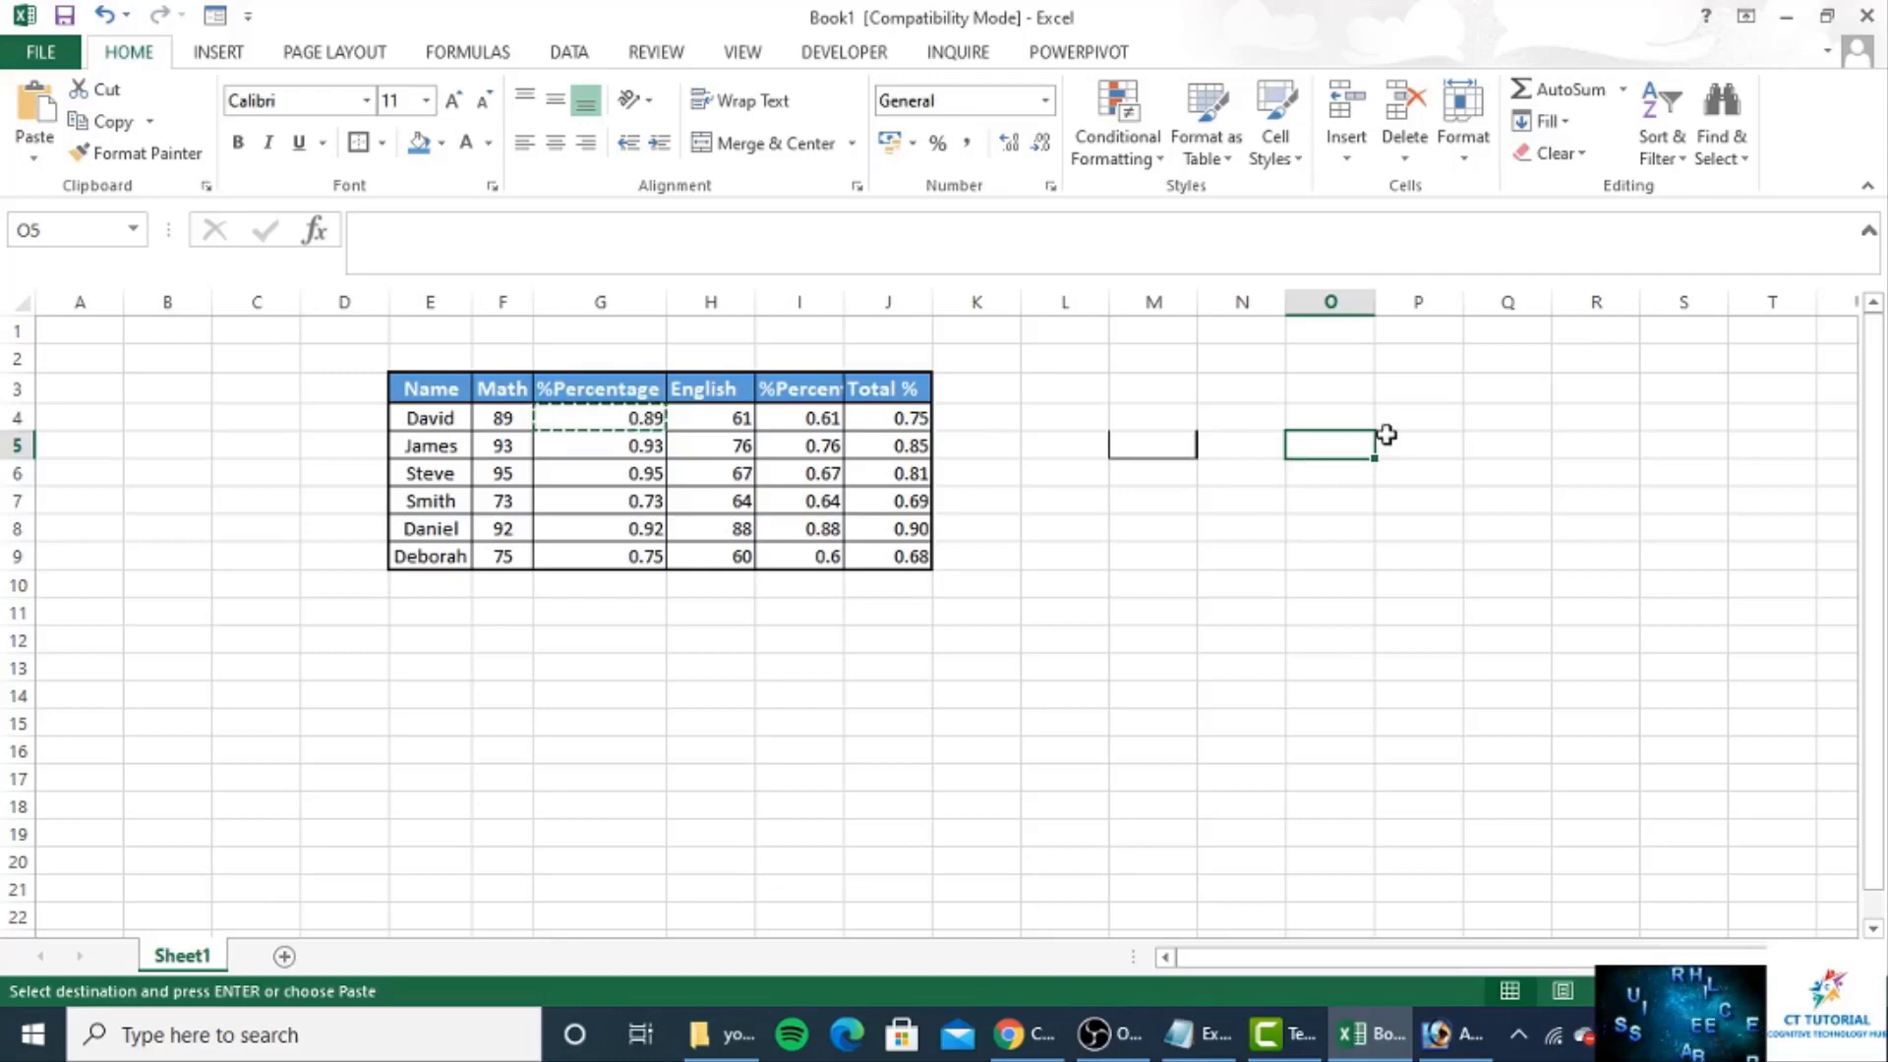
{"action": "key", "text": "ctrl+v"}
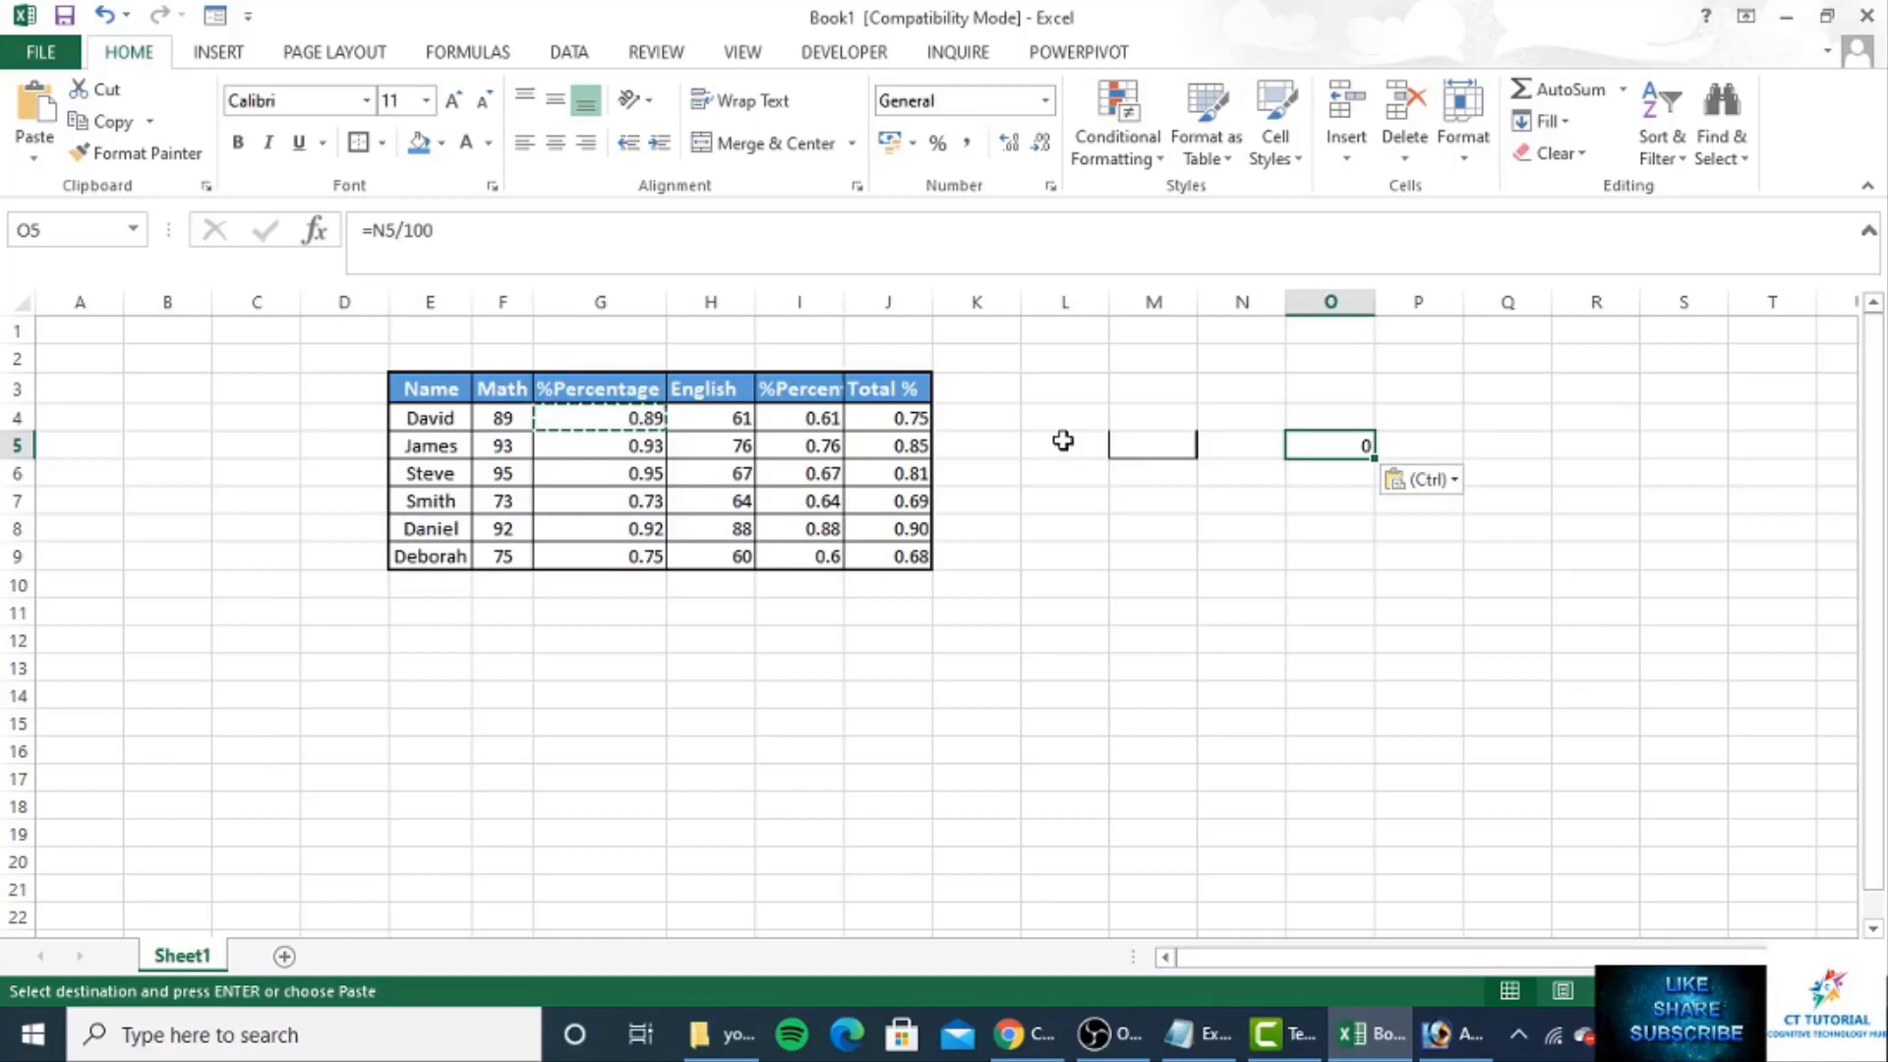
{"action": "left_click", "coordinate": [1159, 453]}
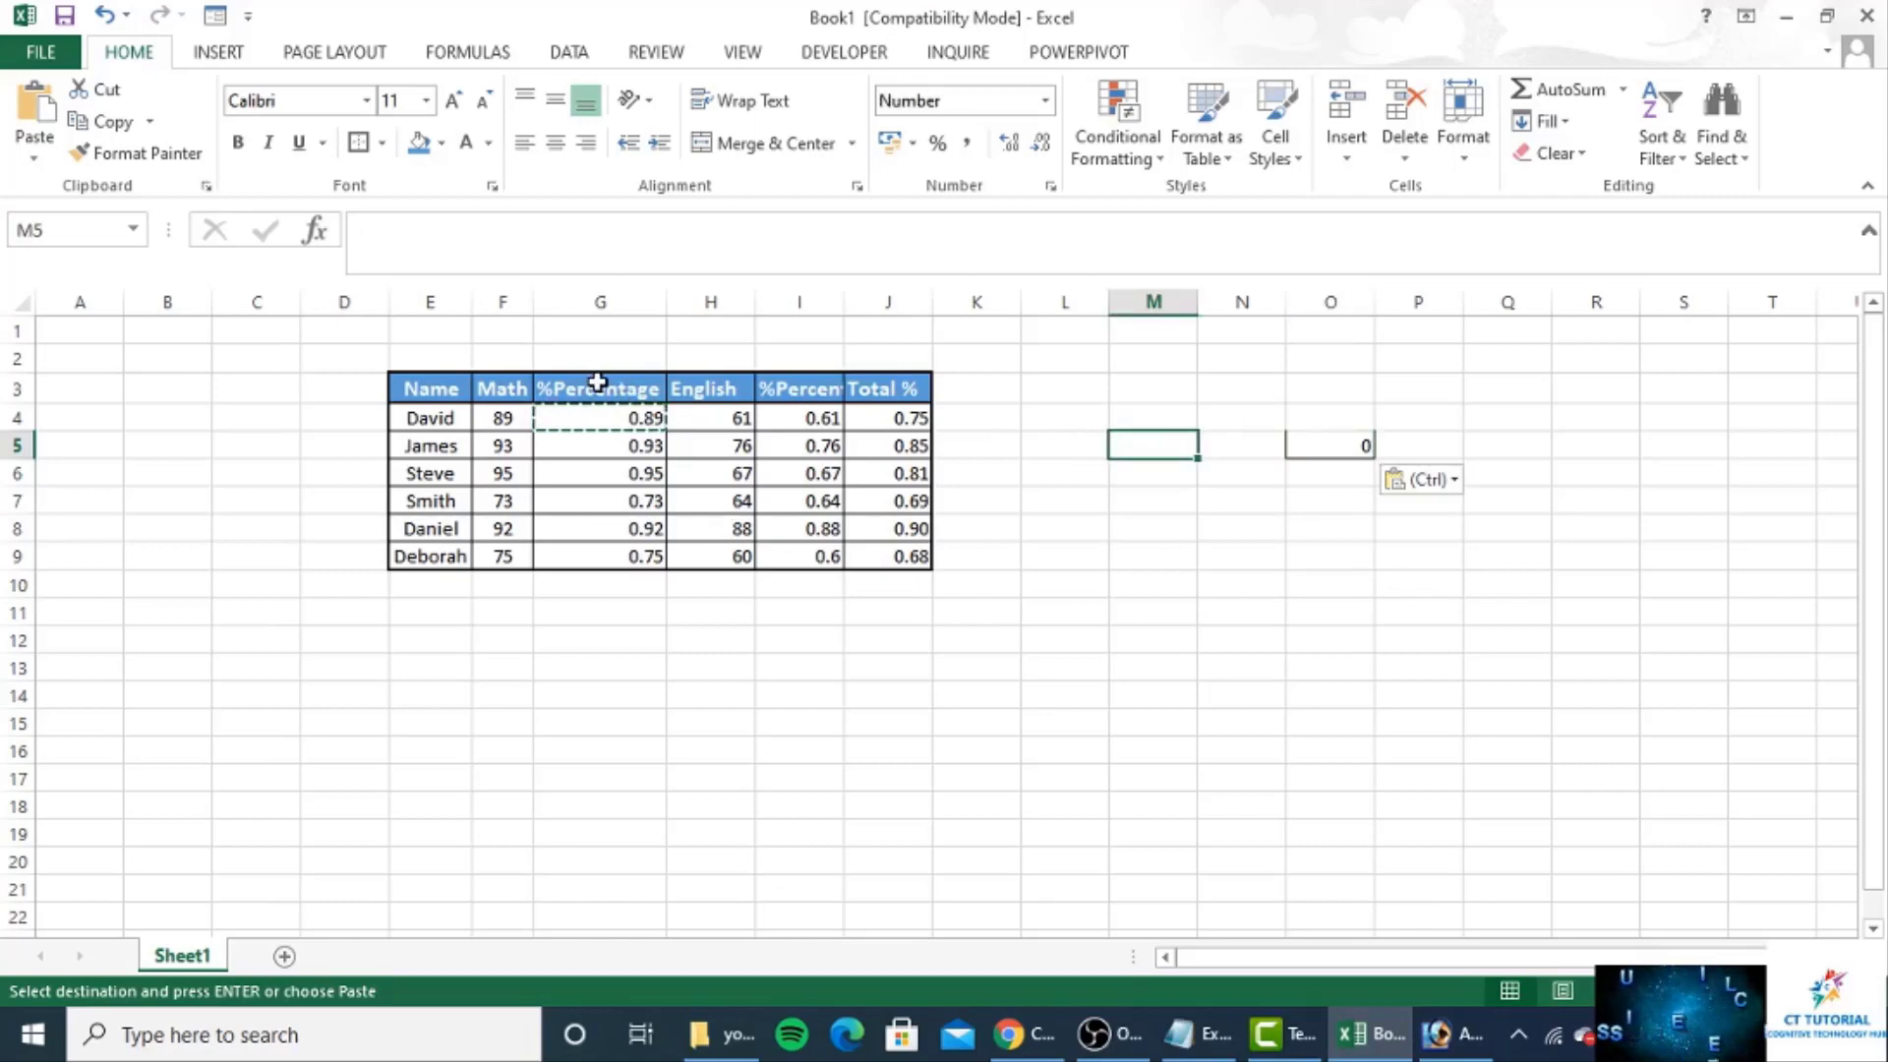
- Copy both %Percentage columns, G3:G9 and I3:I9, together and paste them starting at cell O4
{"action": "left_click_drag", "start_coordinate": [579, 387], "coordinate": [895, 513]}
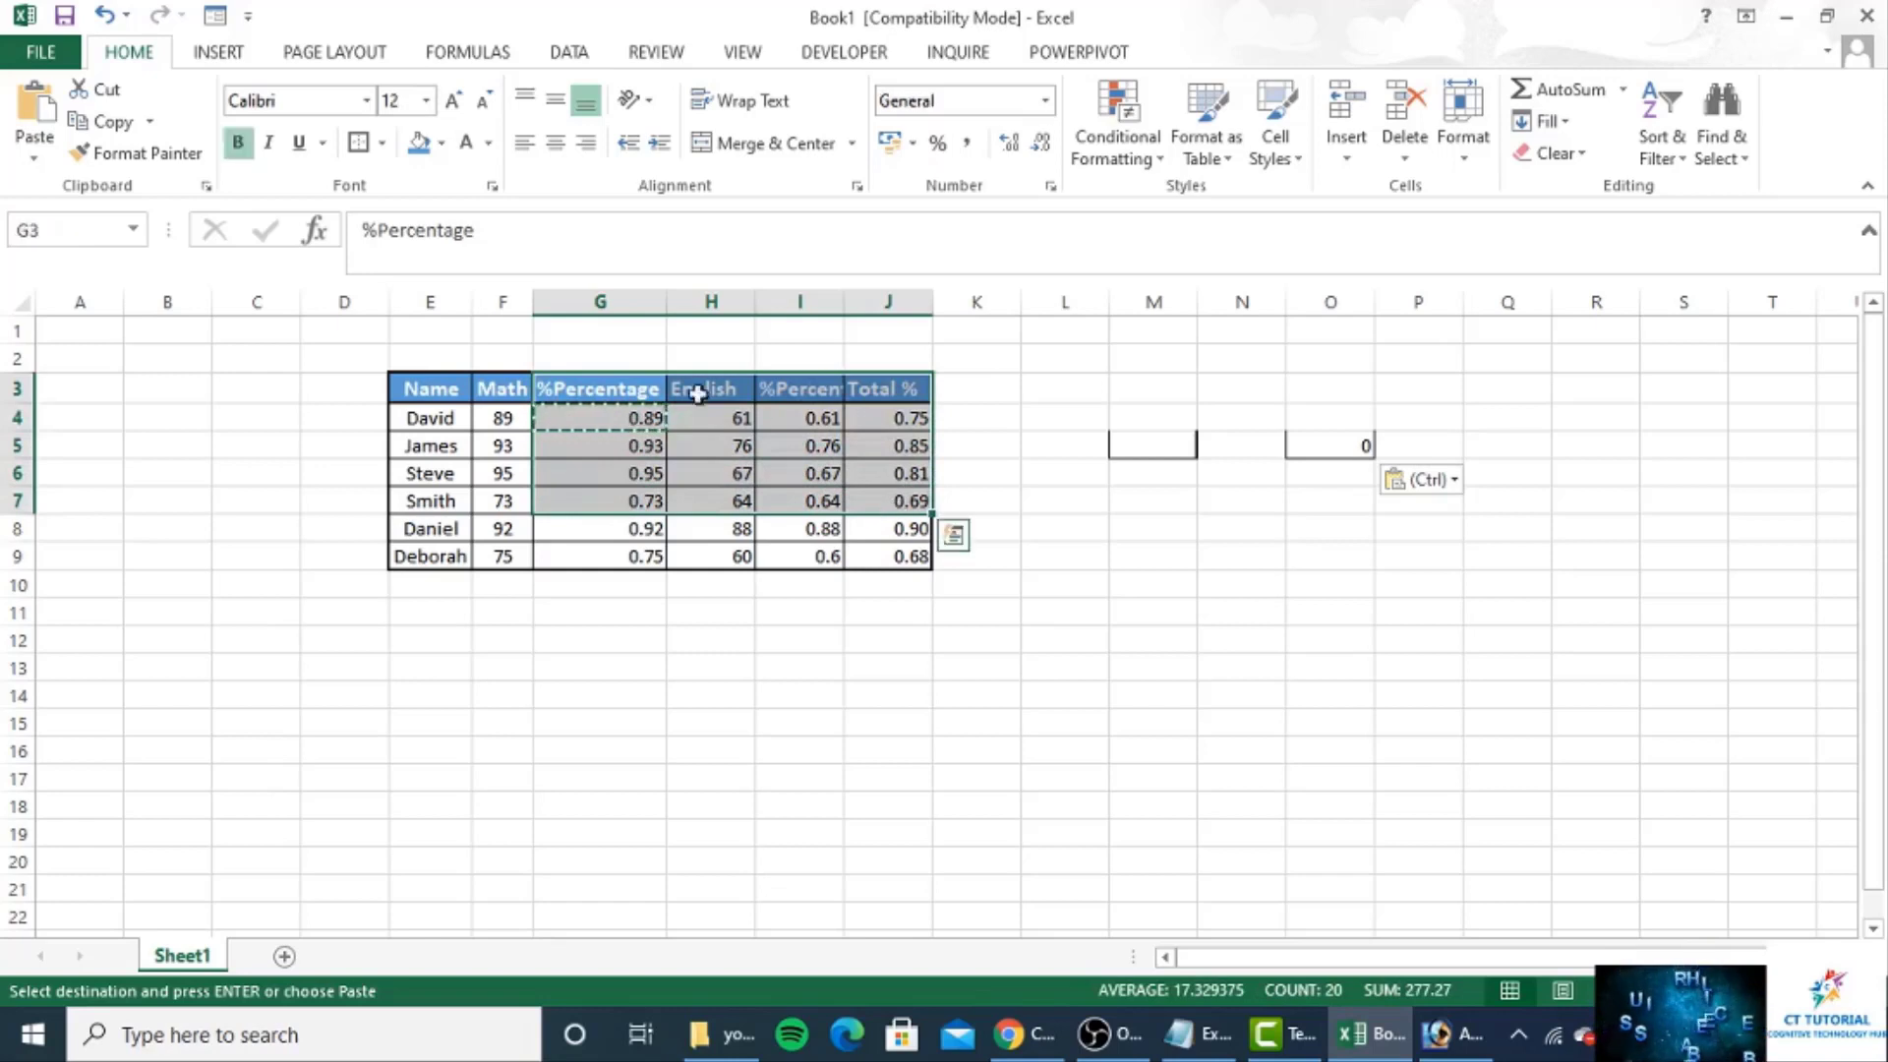
{"action": "left_click", "coordinate": [571, 387]}
{"action": "left_click_drag", "start_coordinate": [590, 386], "coordinate": [582, 552]}
{"action": "left_click", "coordinate": [804, 388], "text": "ctrl"}
{"action": "left_click_drag", "start_coordinate": [805, 411], "coordinate": [826, 551]}
{"action": "key", "text": "ctrl+c"}
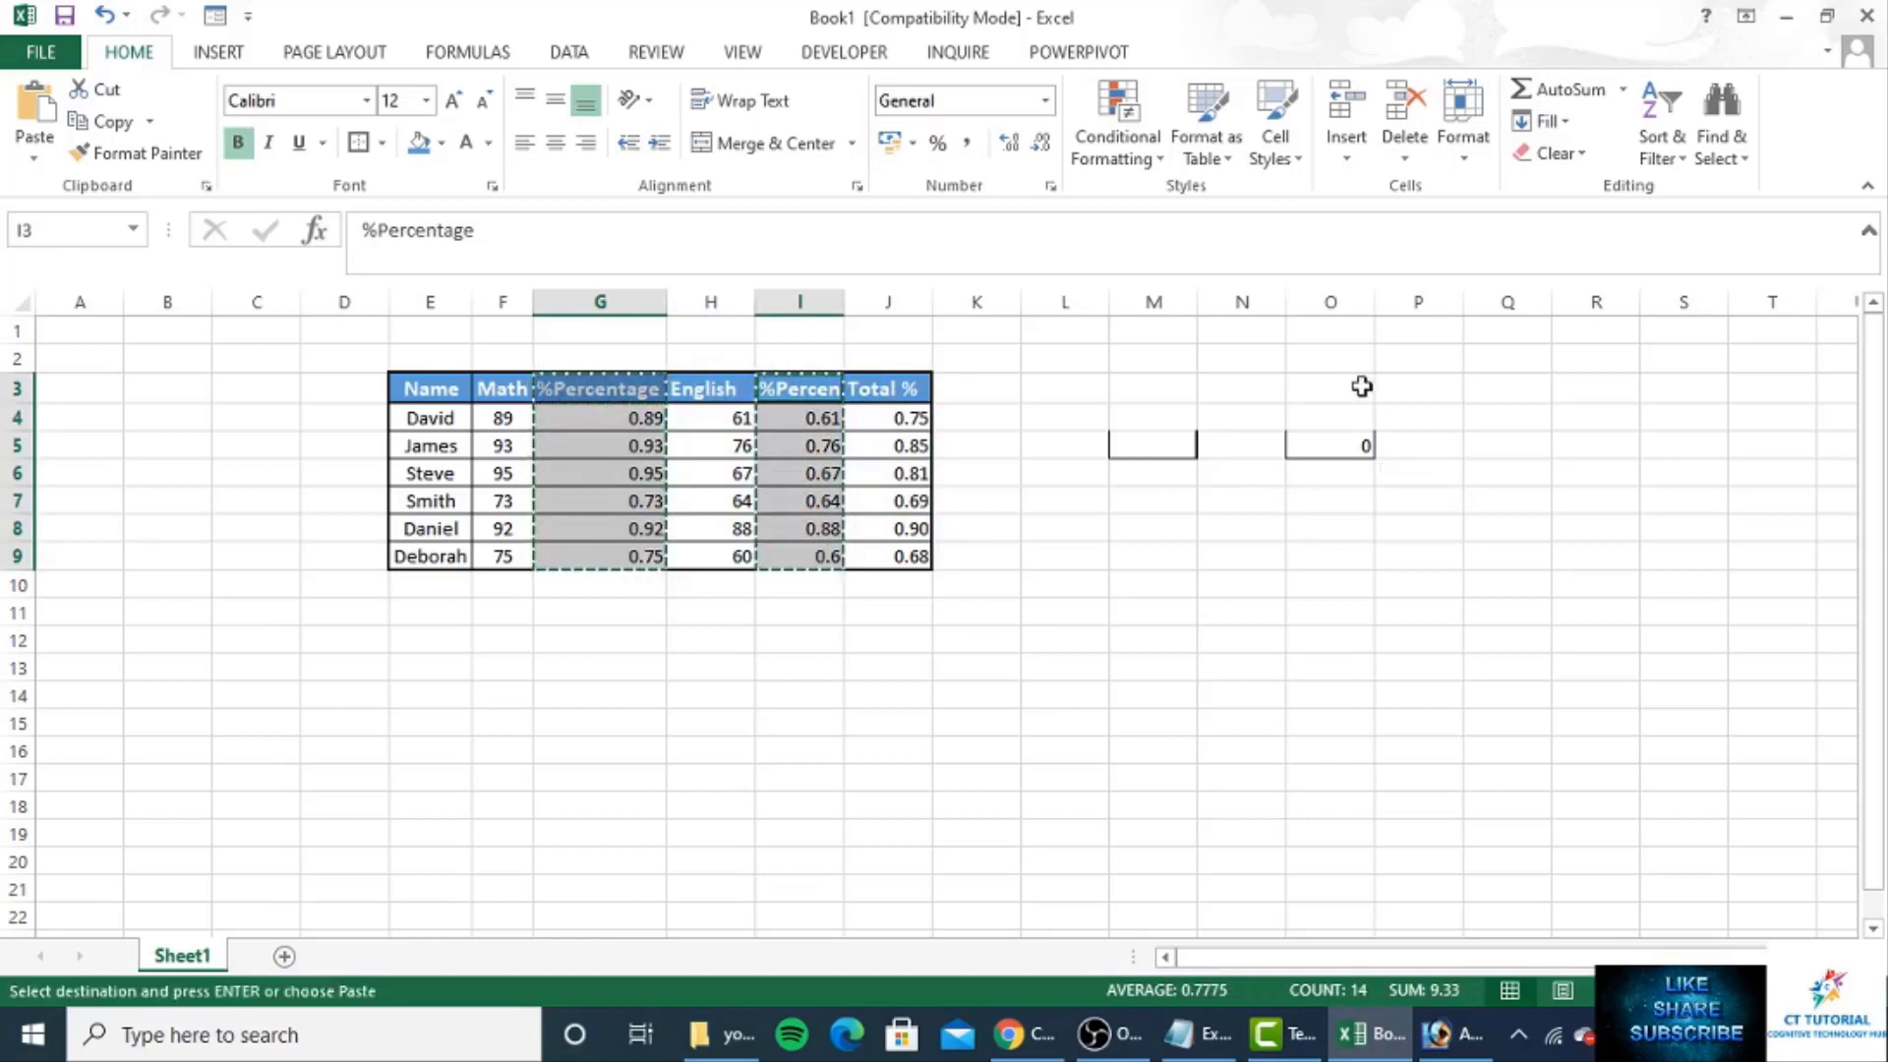
{"action": "left_click", "coordinate": [1316, 417]}
{"action": "key", "text": "ctrl+v"}
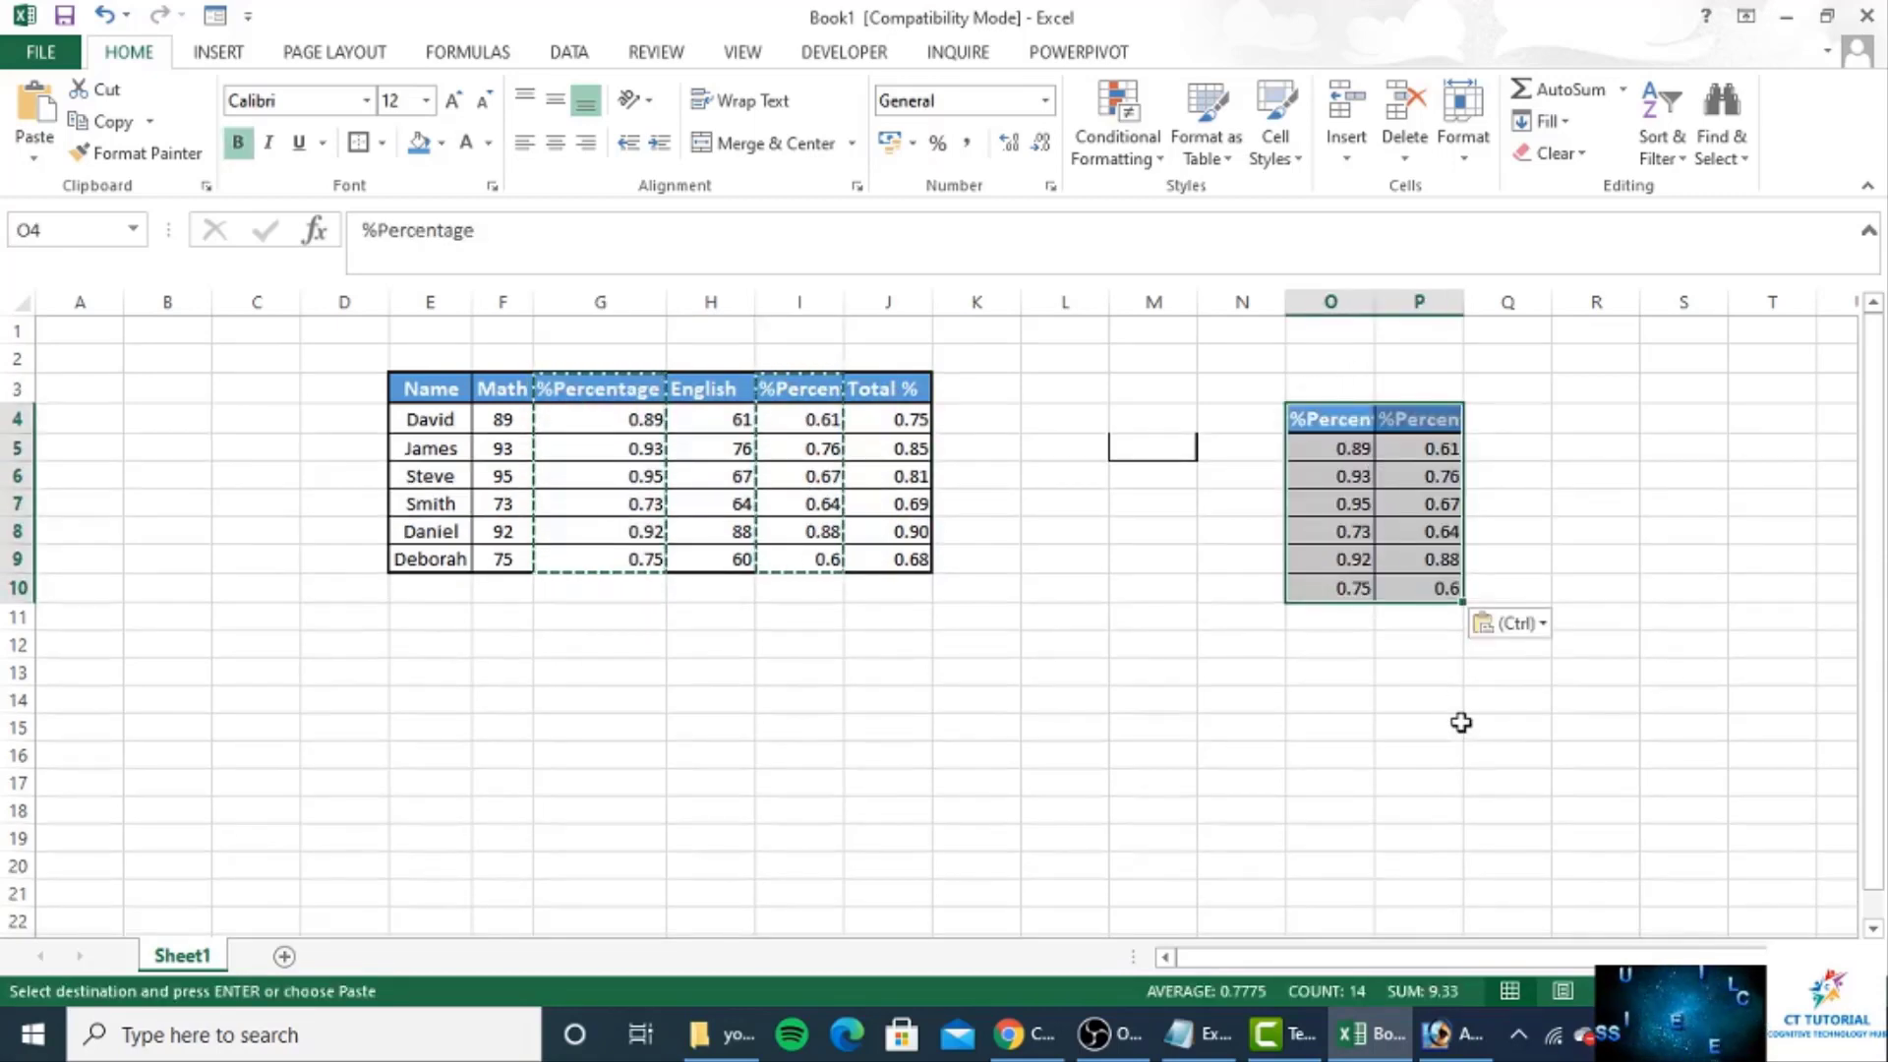
- Check the contents of the pasted percentage cells in columns O and P against the original Math percentage cell G4
{"action": "left_click", "coordinate": [1301, 421]}
{"action": "left_click", "coordinate": [1334, 468]}
{"action": "left_click", "coordinate": [1376, 448]}
{"action": "left_click", "coordinate": [1430, 478]}
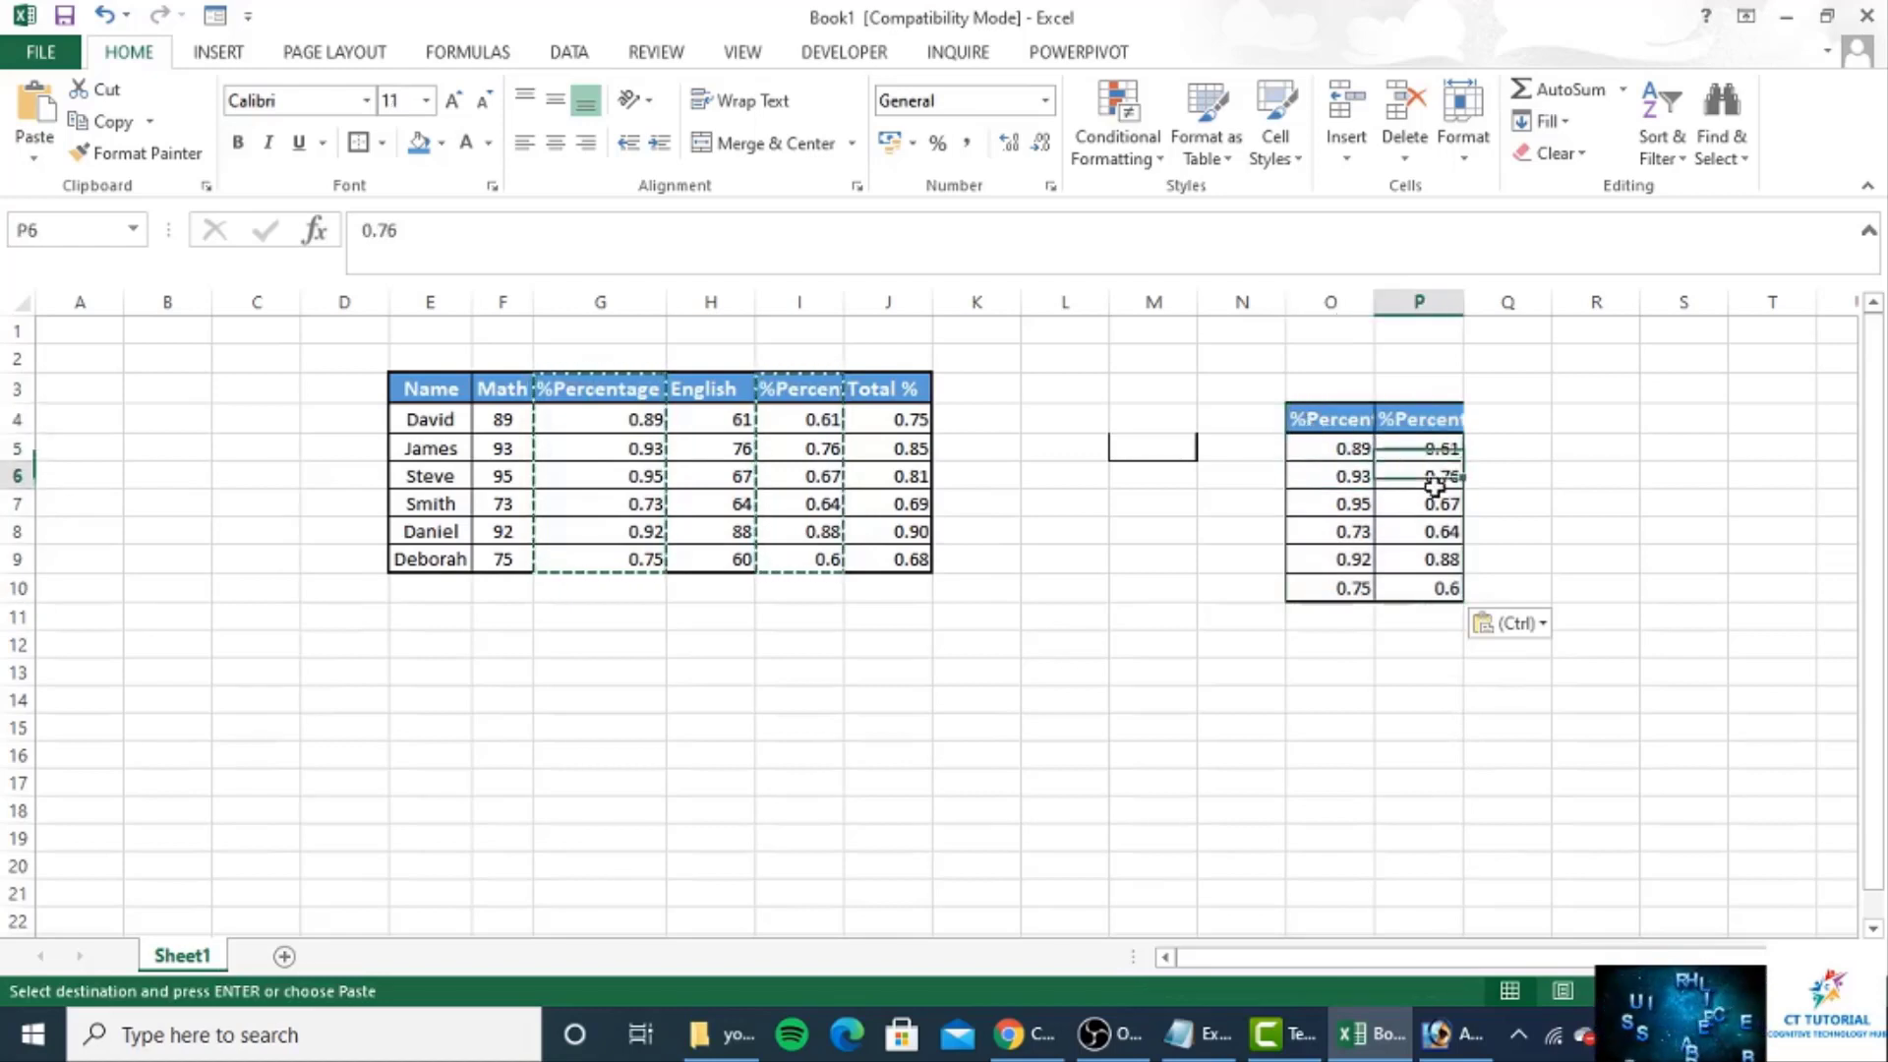
{"action": "left_click", "coordinate": [1370, 532]}
{"action": "left_click", "coordinate": [1396, 557]}
{"action": "left_click", "coordinate": [1426, 465]}
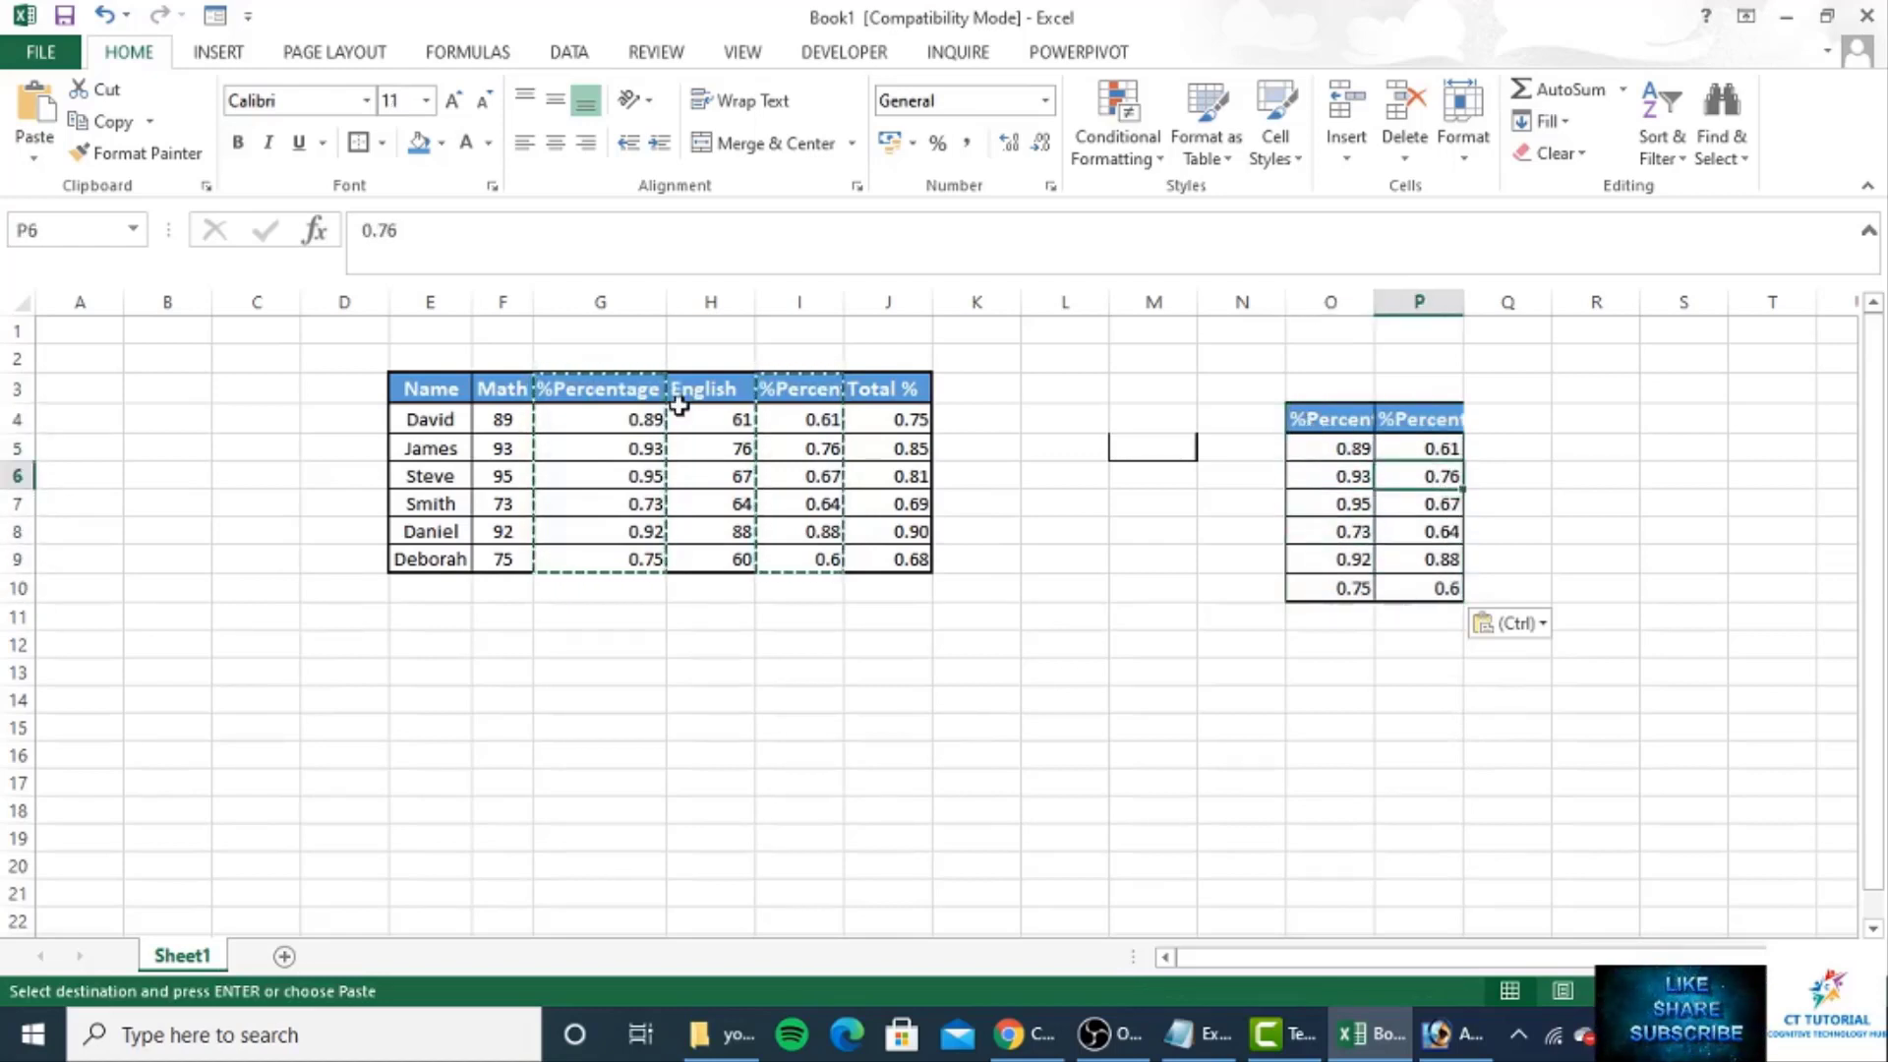
{"action": "left_click", "coordinate": [622, 433]}
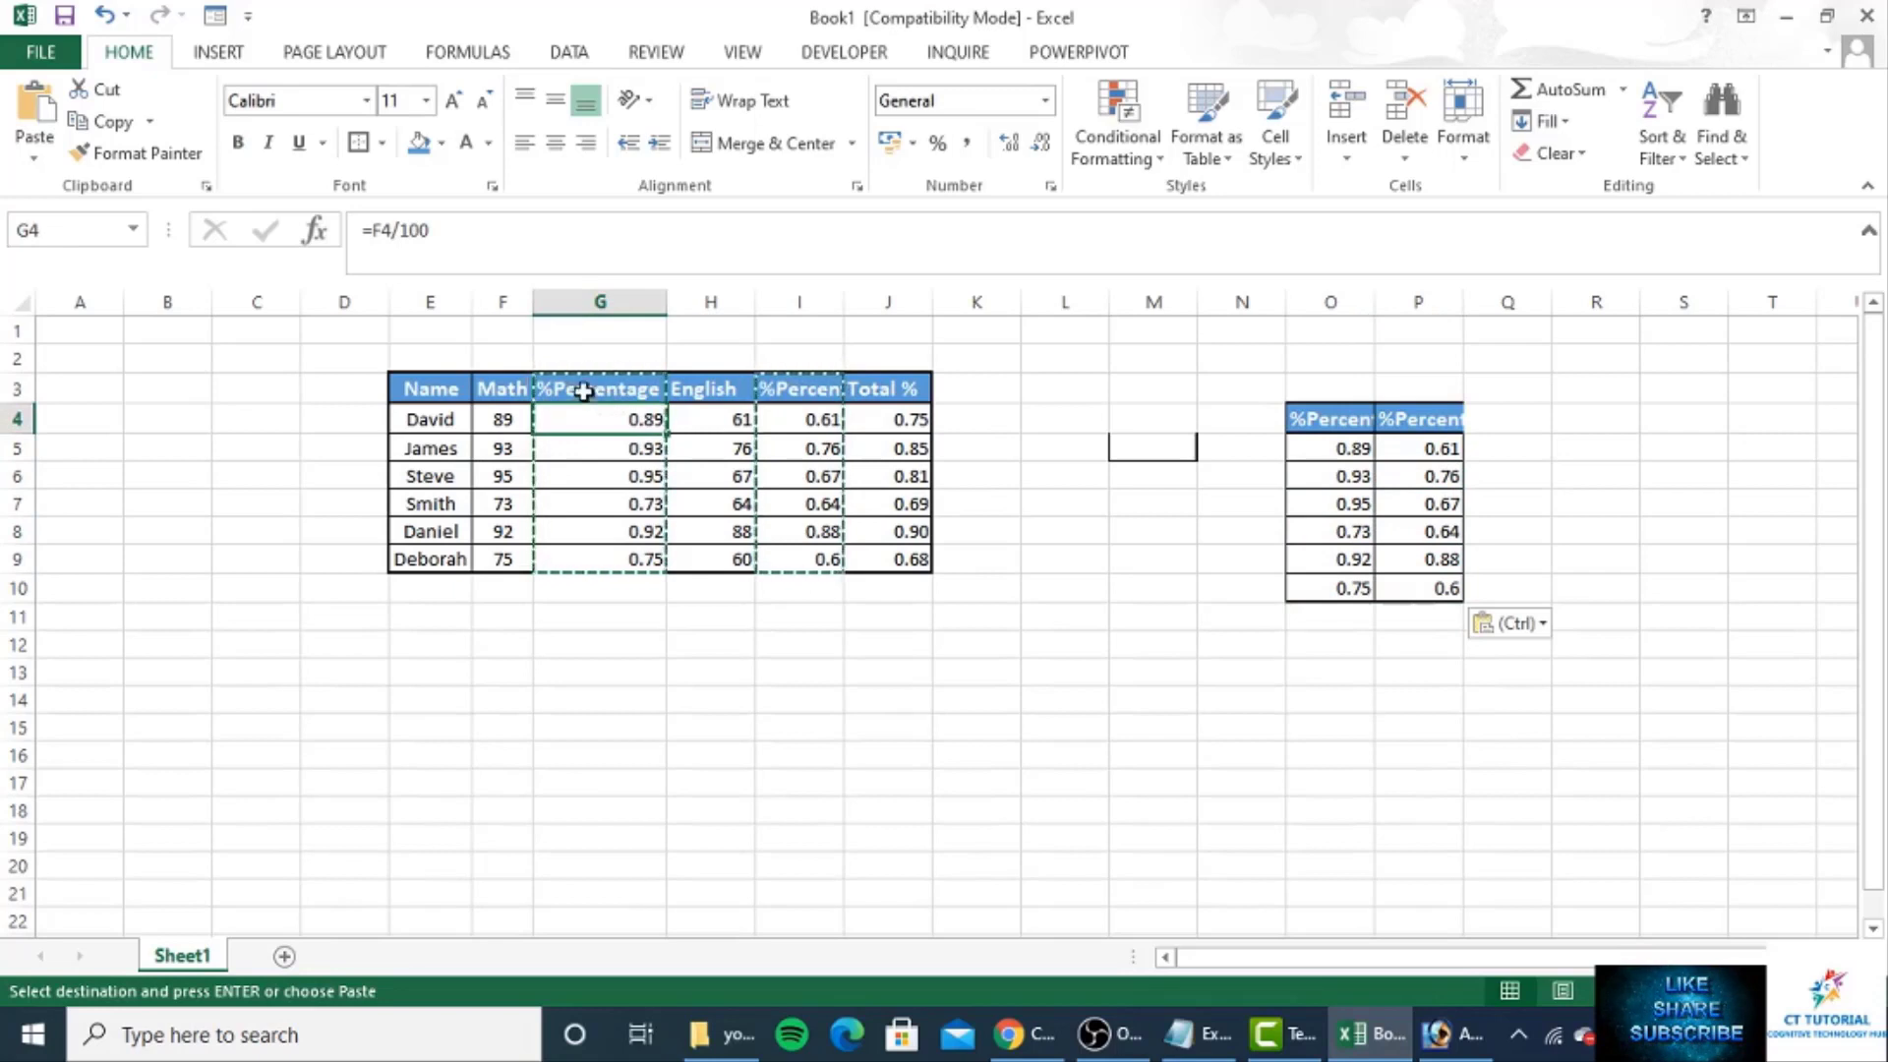
- Copy the Math %Percentage column G3:G9 and paste it over O4:O10
{"action": "left_click", "coordinate": [580, 392]}
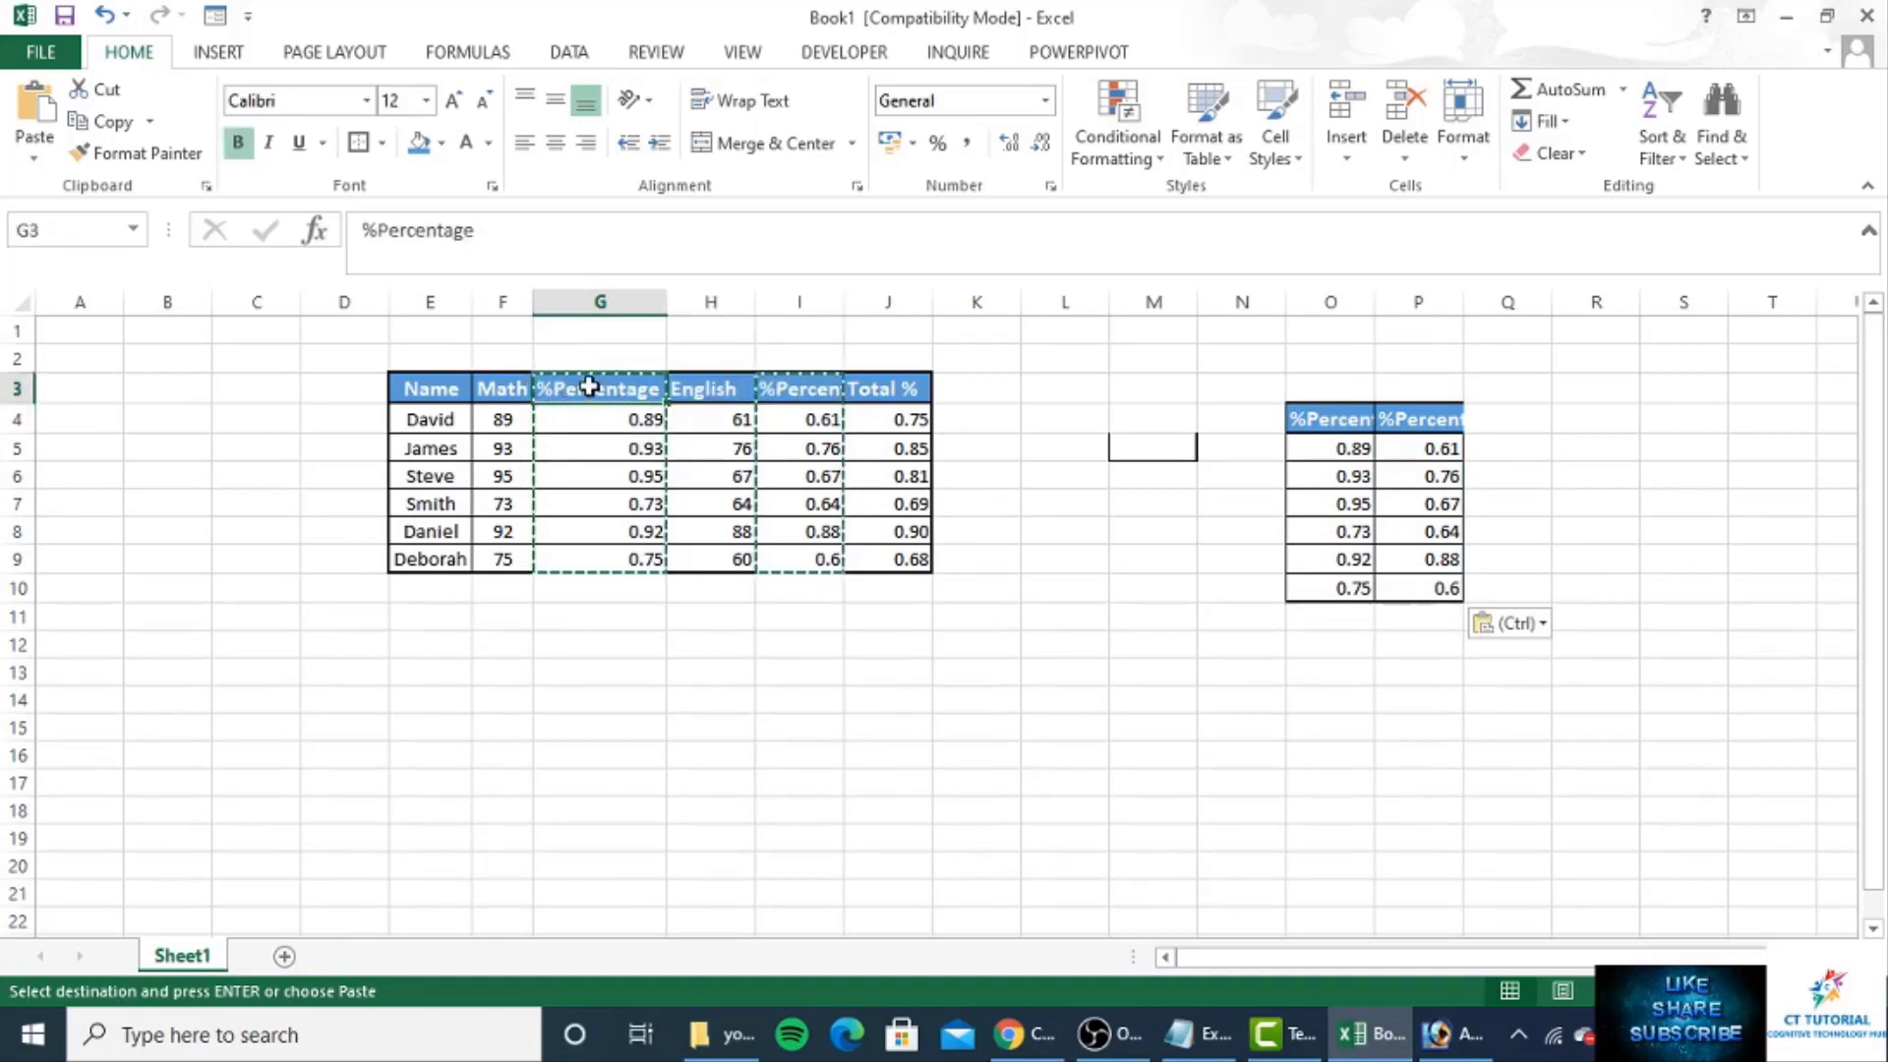
{"action": "left_click_drag", "start_coordinate": [589, 386], "coordinate": [594, 569]}
{"action": "key", "text": "ctrl+c"}
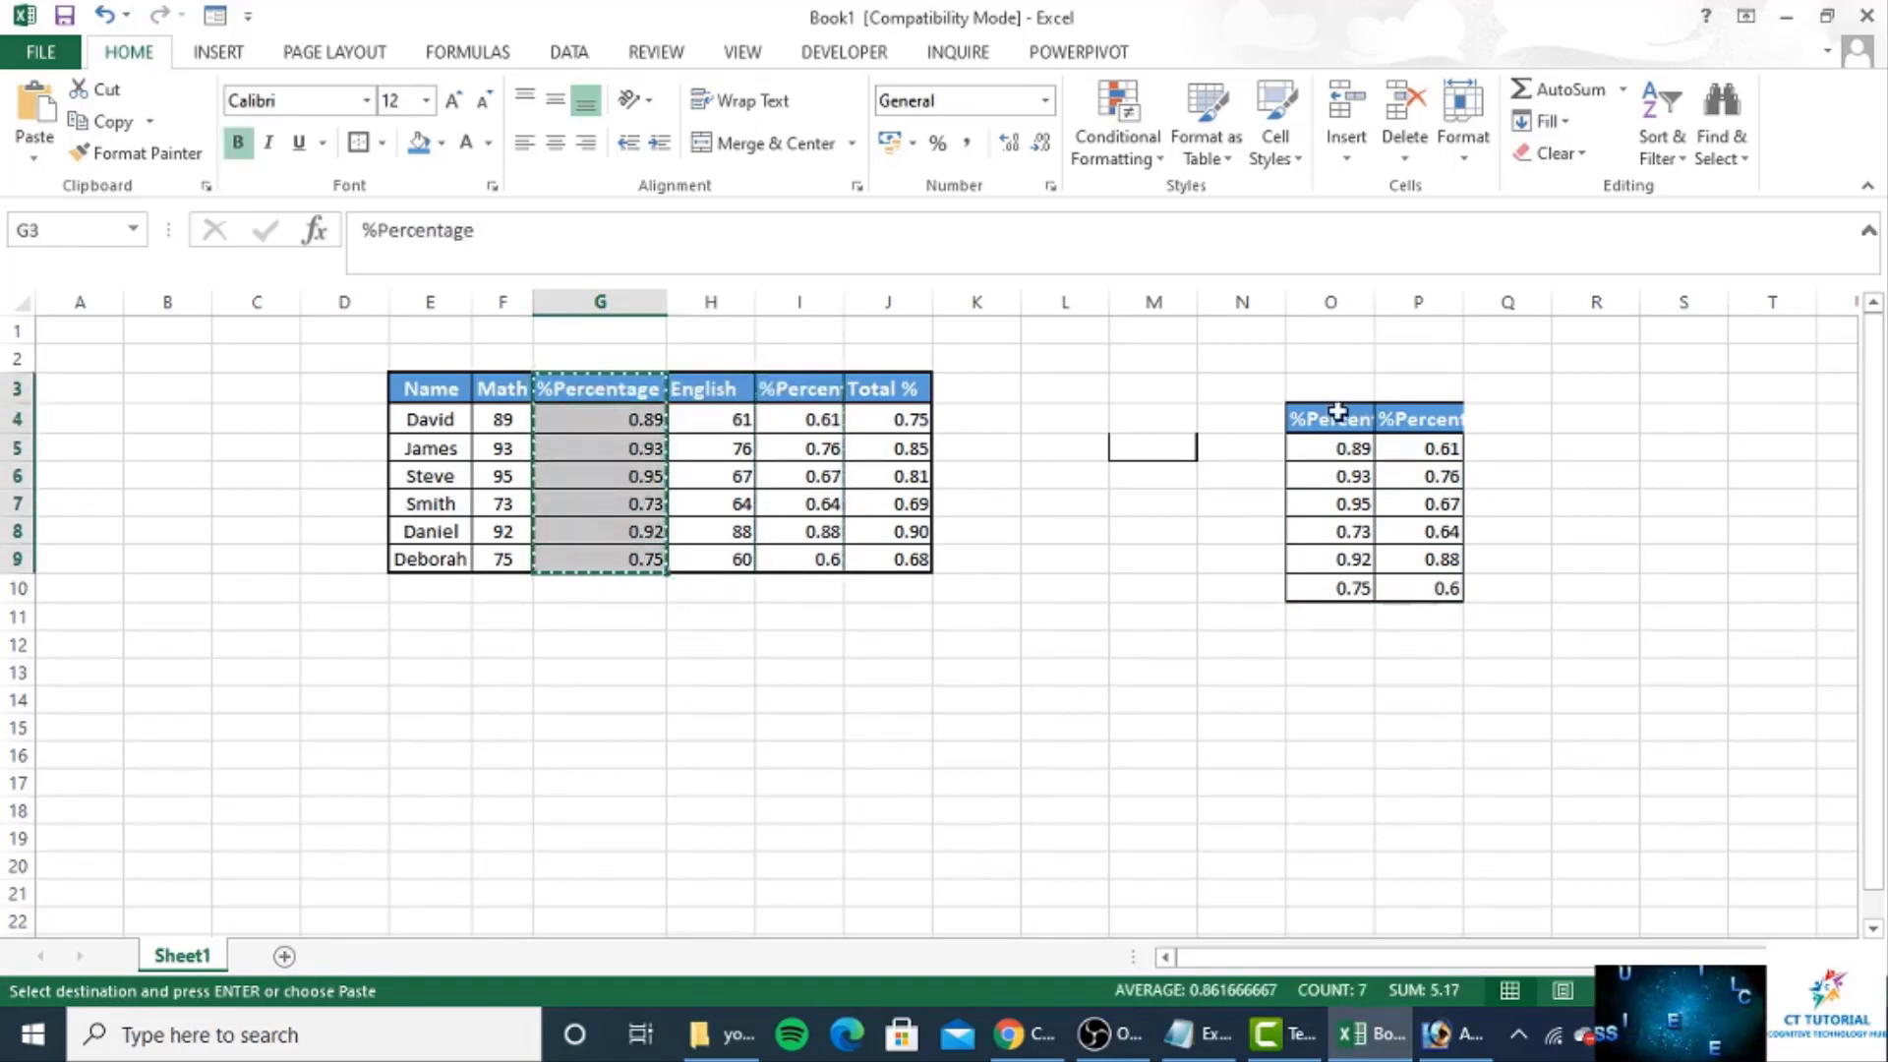
{"action": "left_click_drag", "start_coordinate": [1337, 411], "coordinate": [1353, 586]}
{"action": "key", "text": "ctrl+v"}
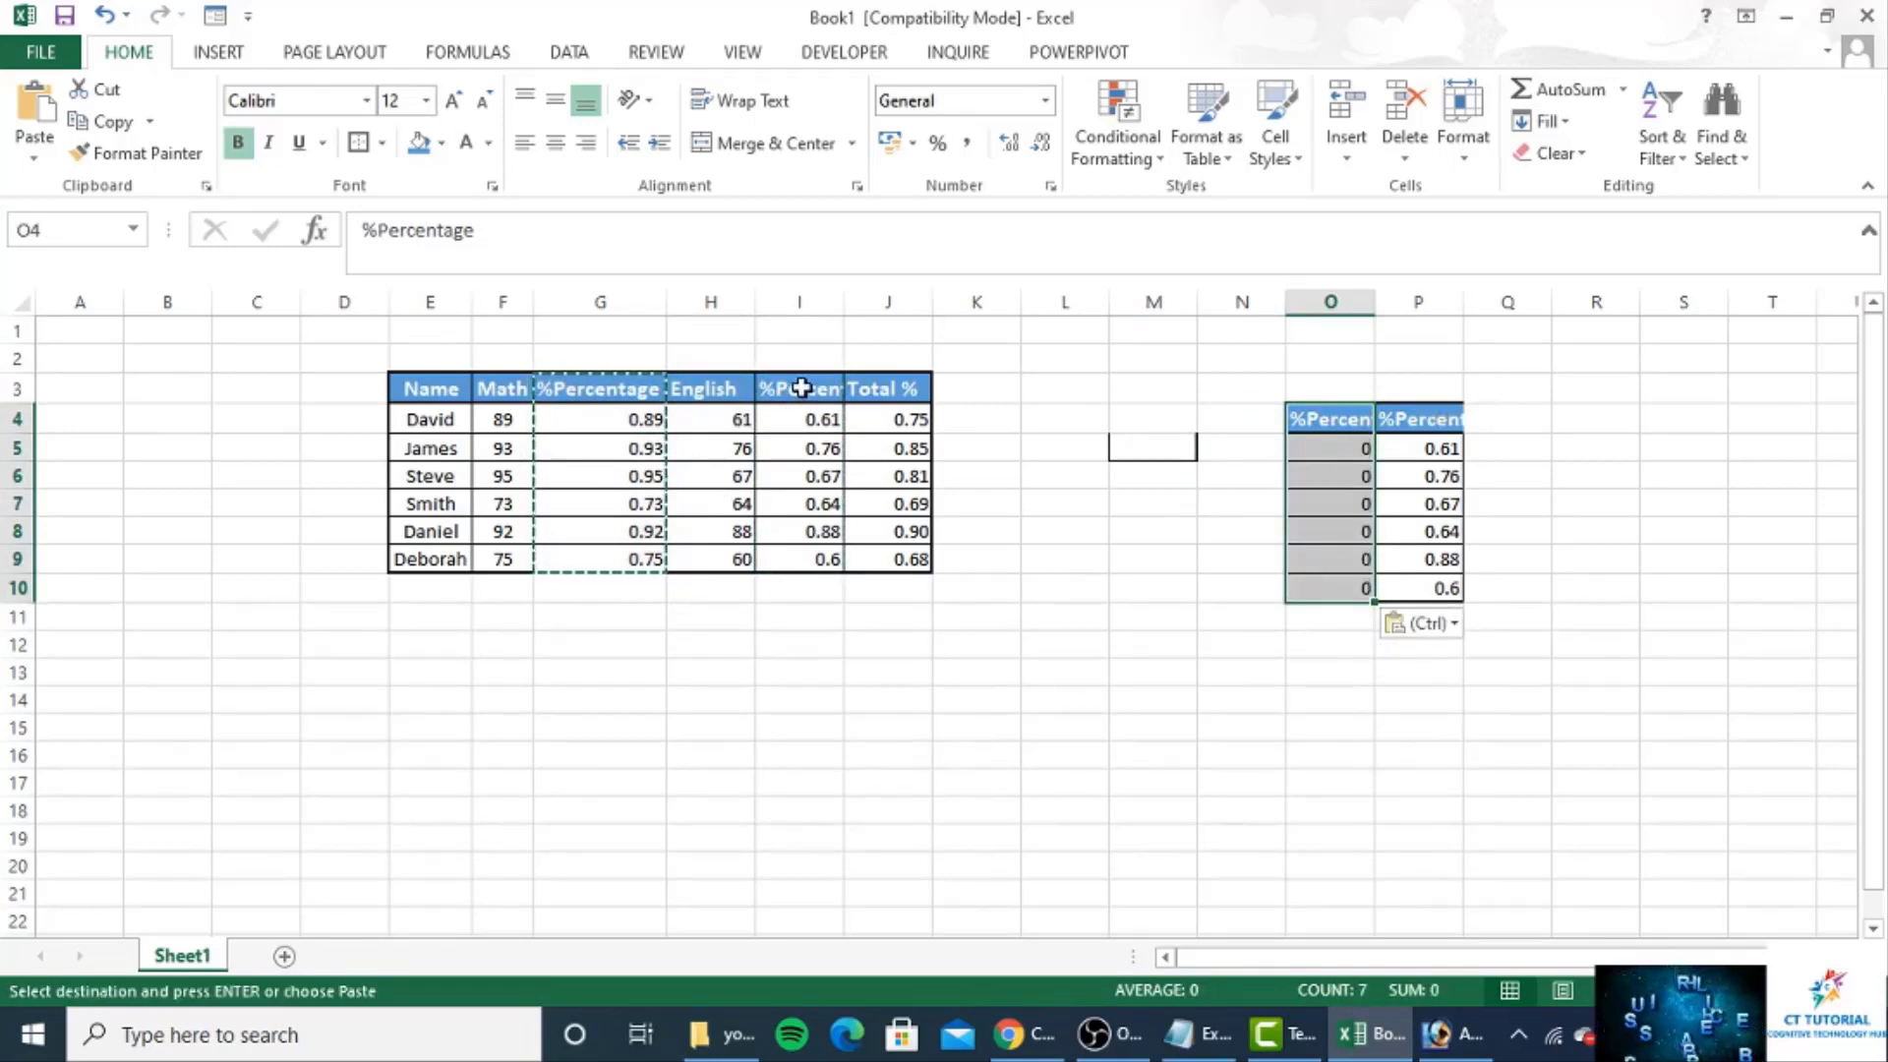
- Copy the English %Percentage column I3:I9 and paste it over P4:P10
{"action": "left_click_drag", "start_coordinate": [801, 388], "coordinate": [824, 562]}
{"action": "key", "text": "ctrl+c"}
{"action": "left_click", "coordinate": [1433, 417]}
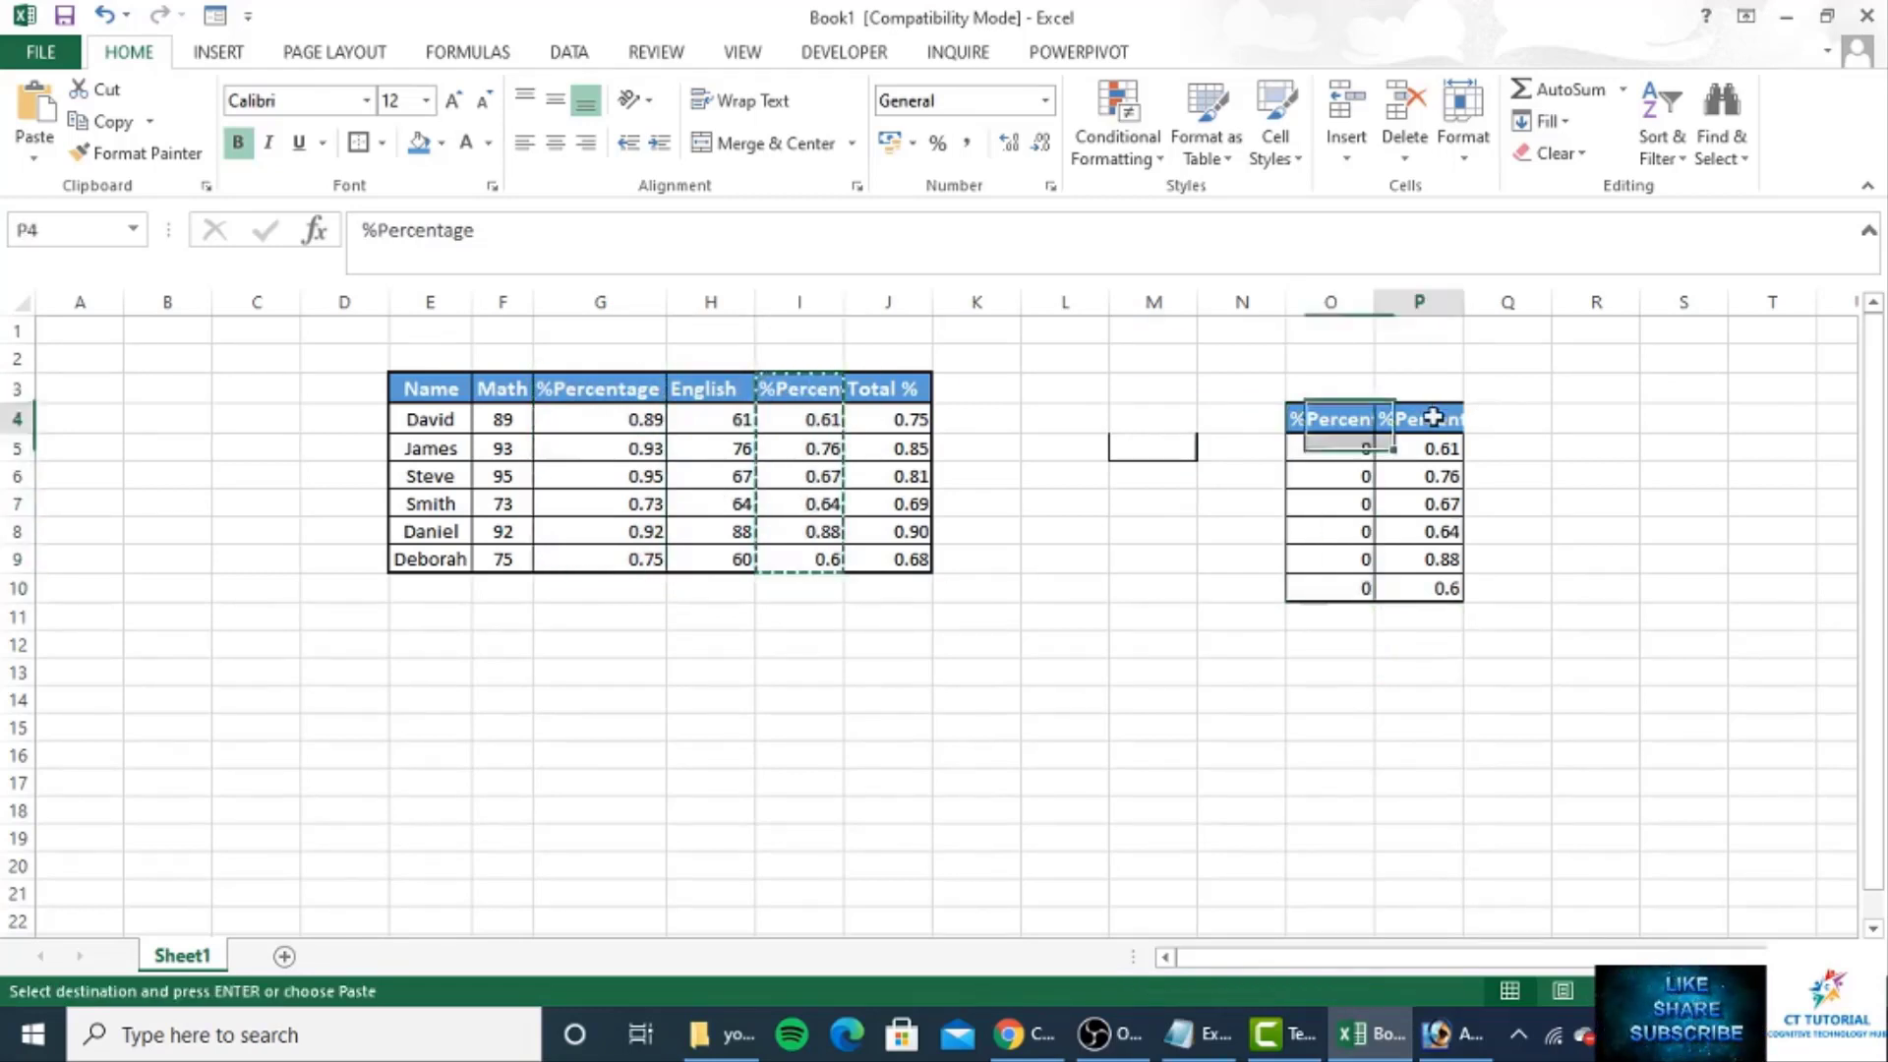
{"action": "left_click_drag", "start_coordinate": [1433, 417], "coordinate": [1452, 591]}
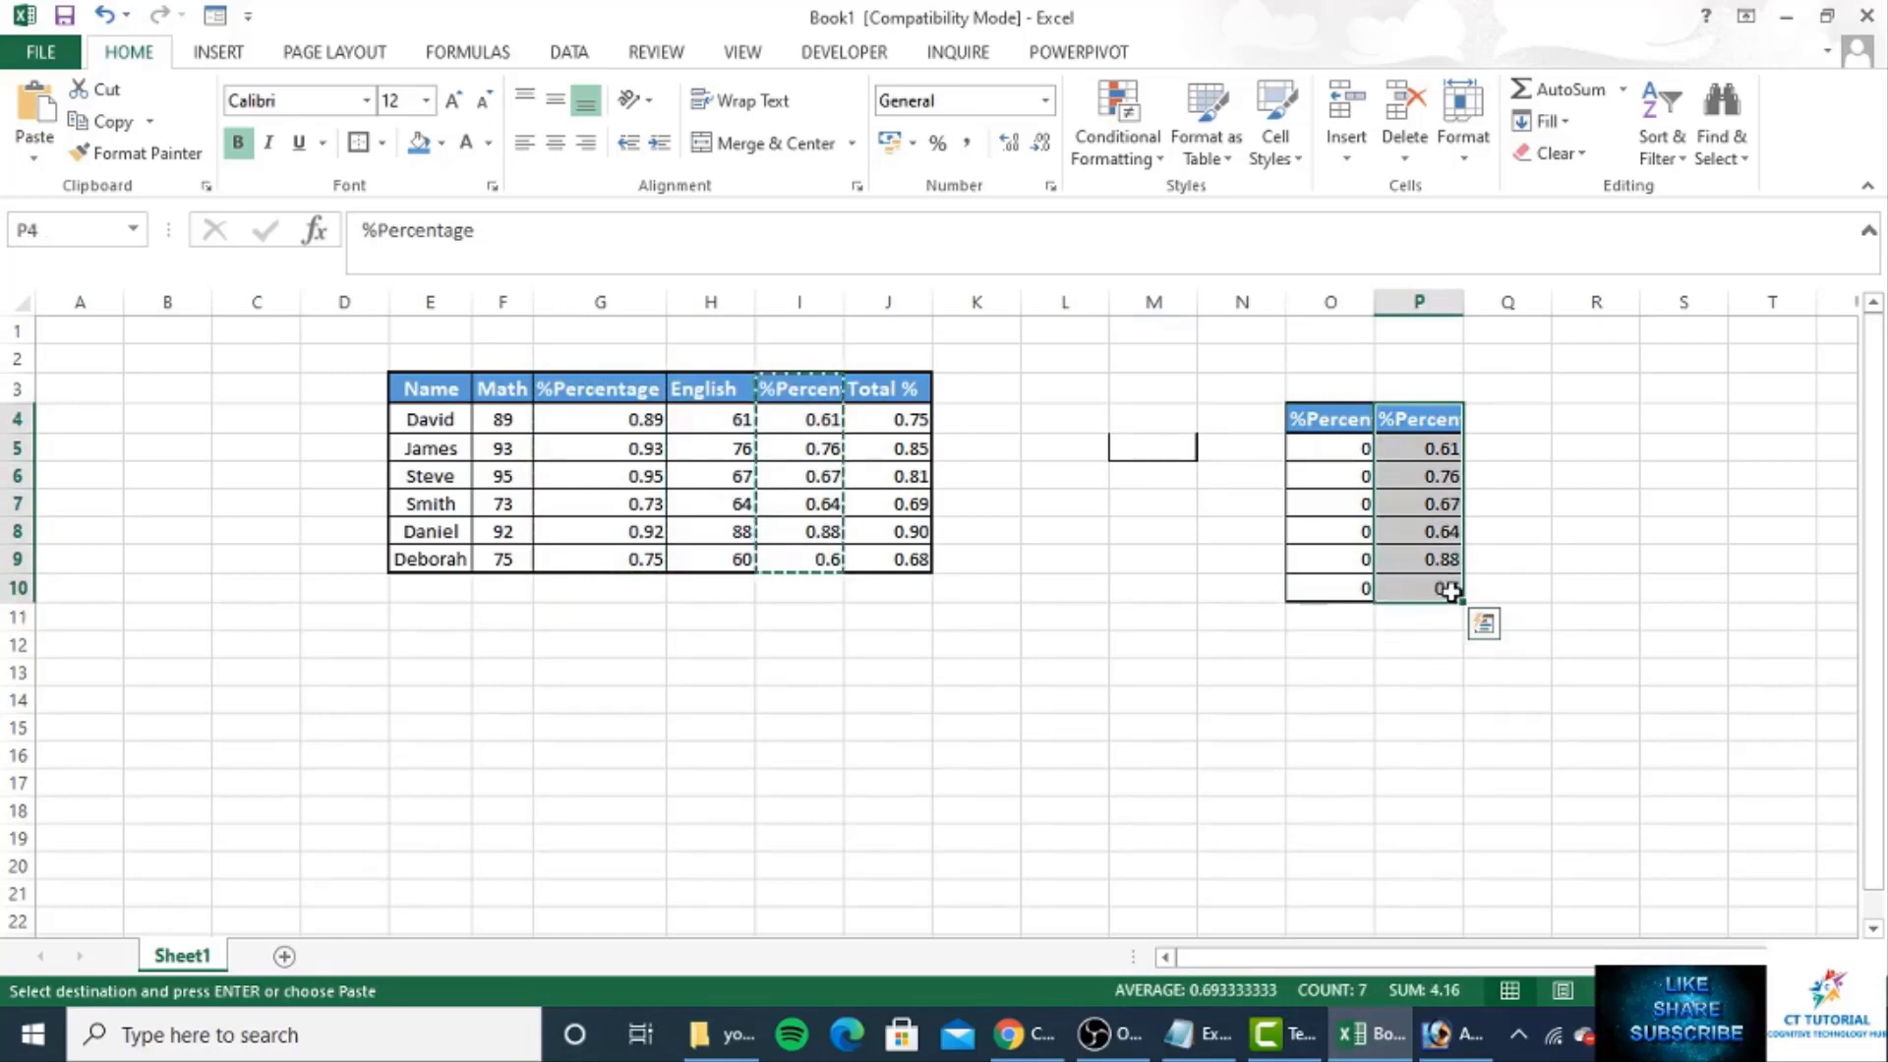
{"action": "key", "text": "ctrl+v"}
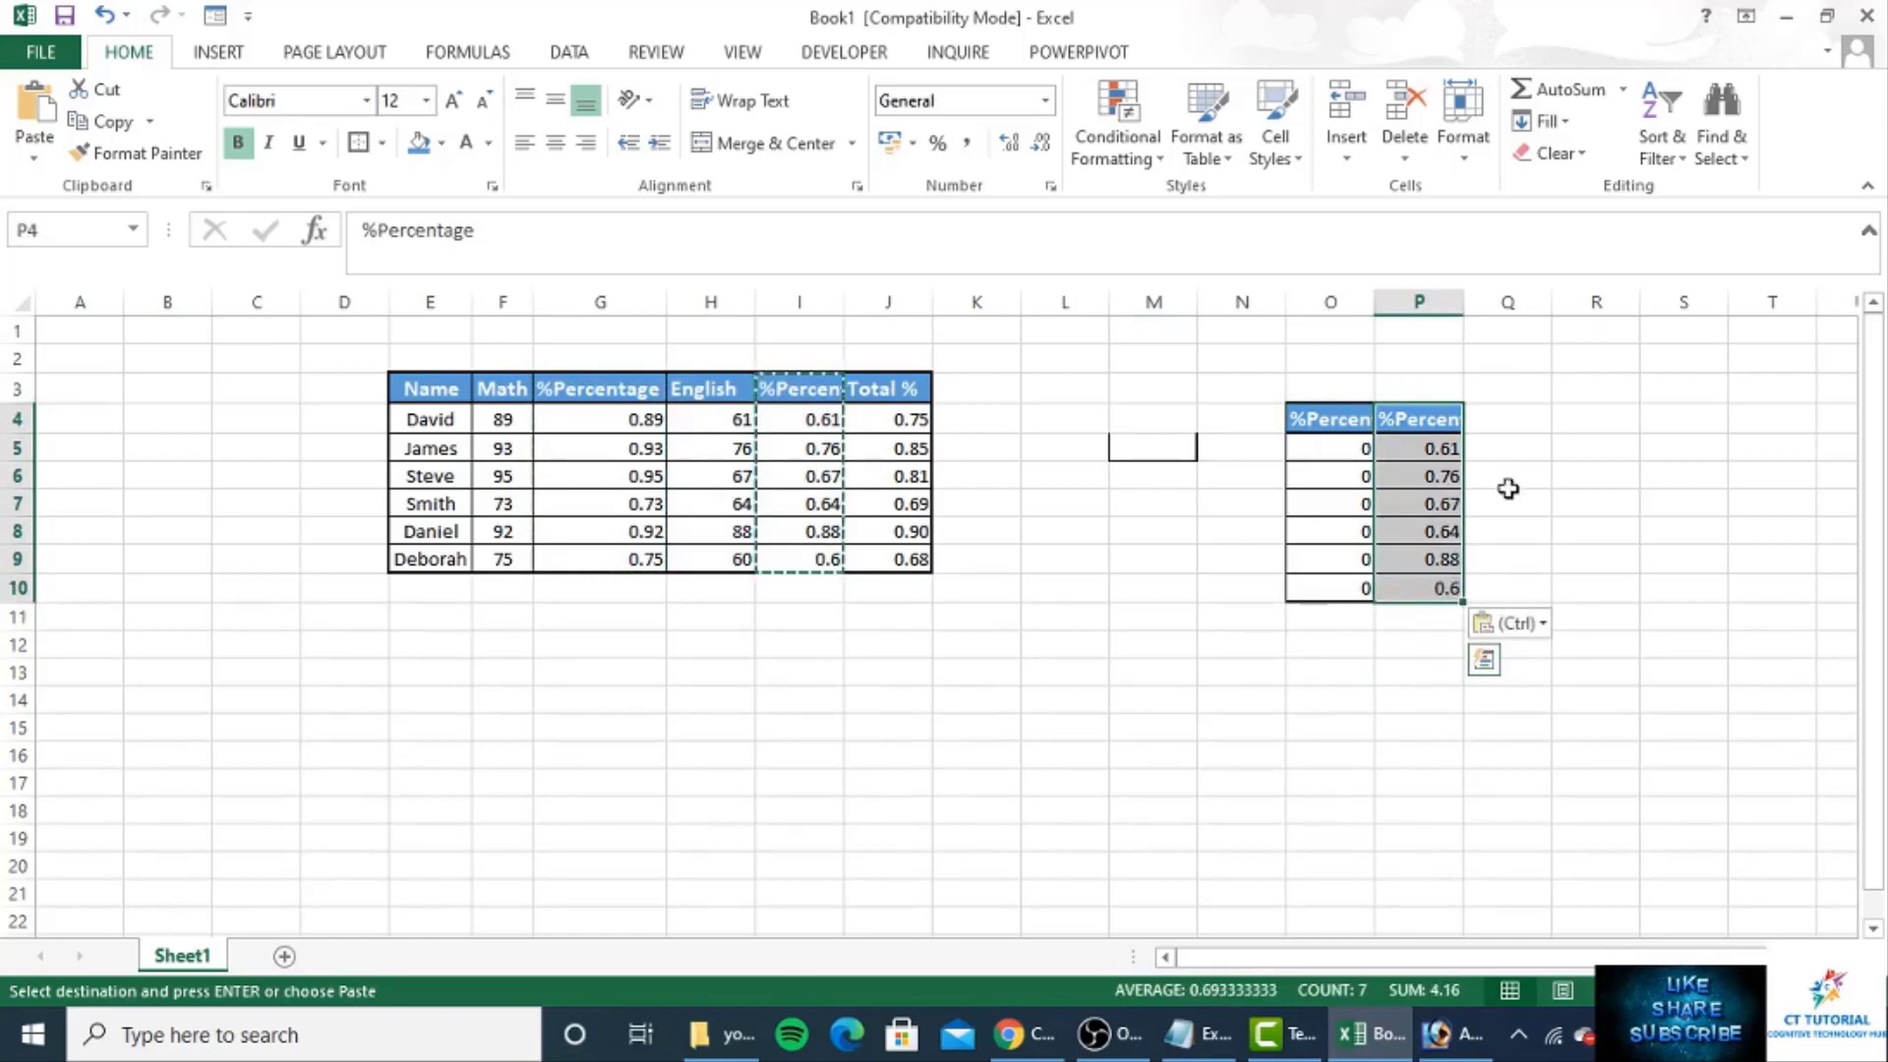
- Check whether the English %Percentage cells in column I contain formulas or plain values
{"action": "left_click_drag", "start_coordinate": [797, 378], "coordinate": [819, 558]}
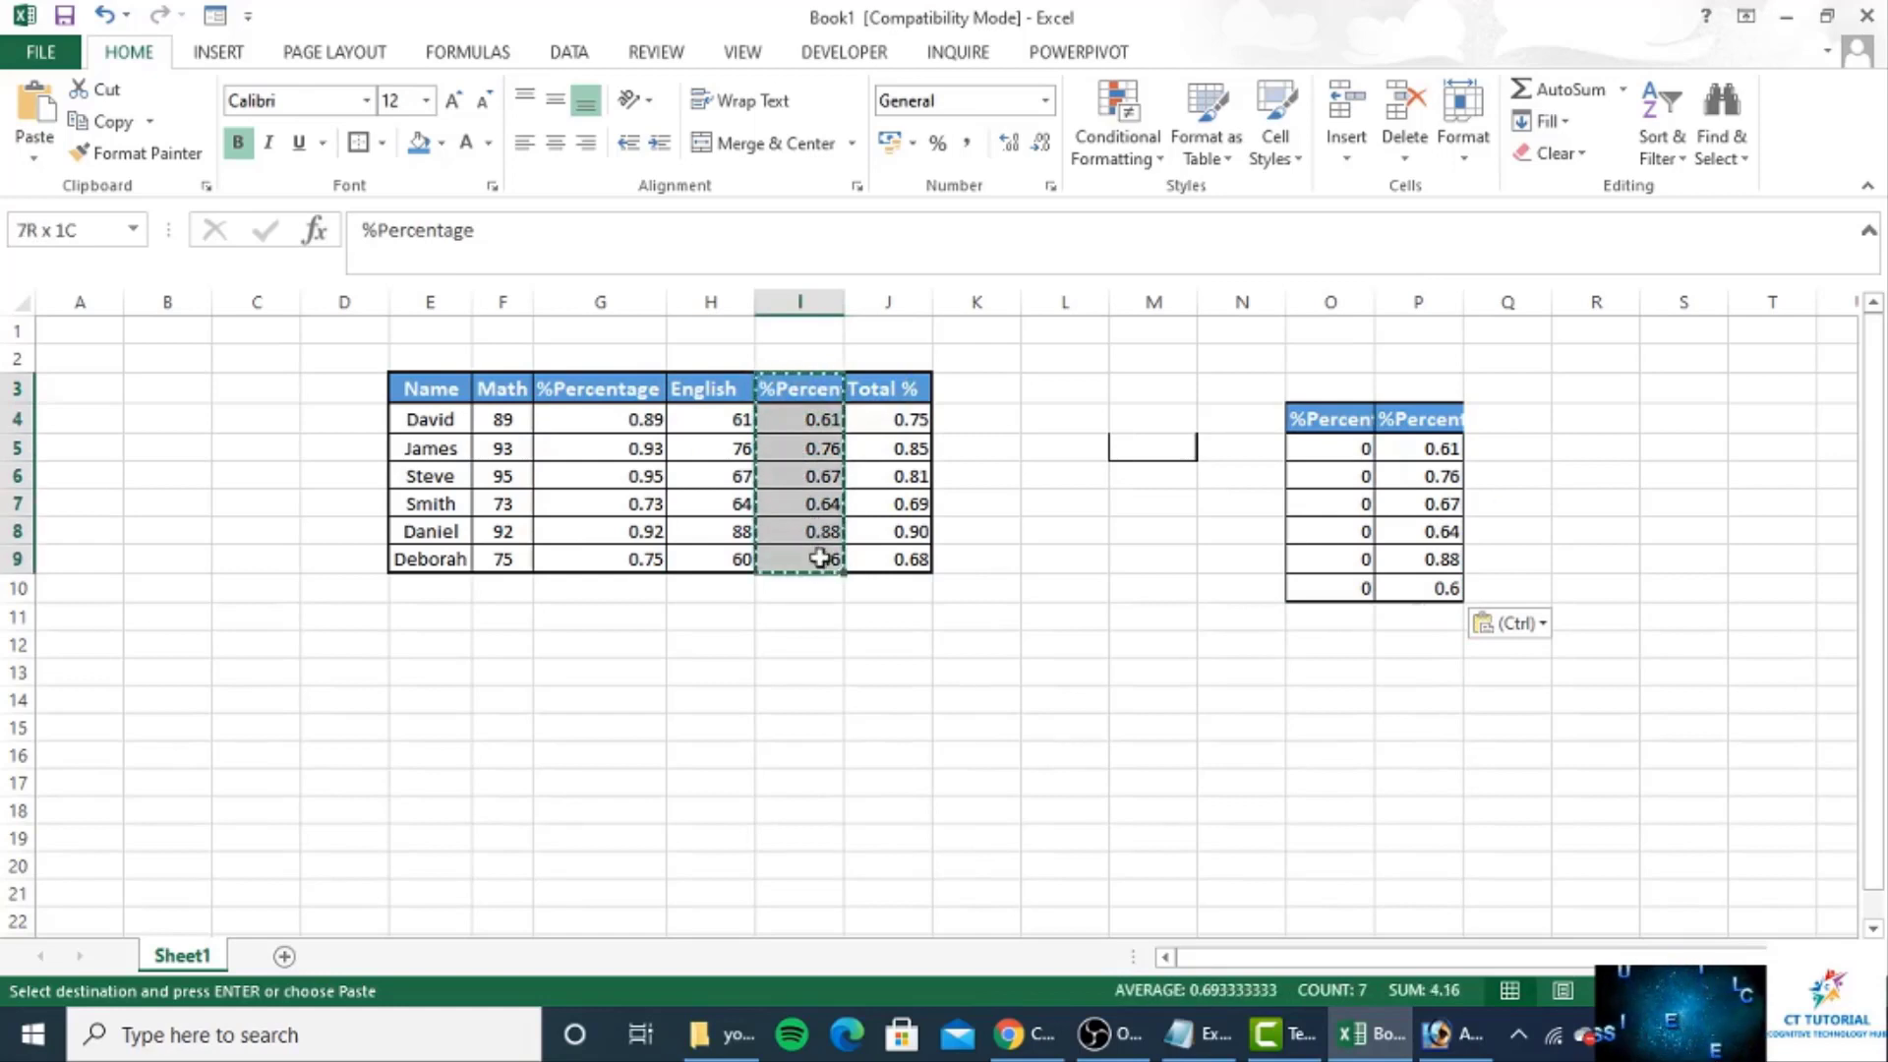
{"action": "left_click", "coordinate": [821, 449]}
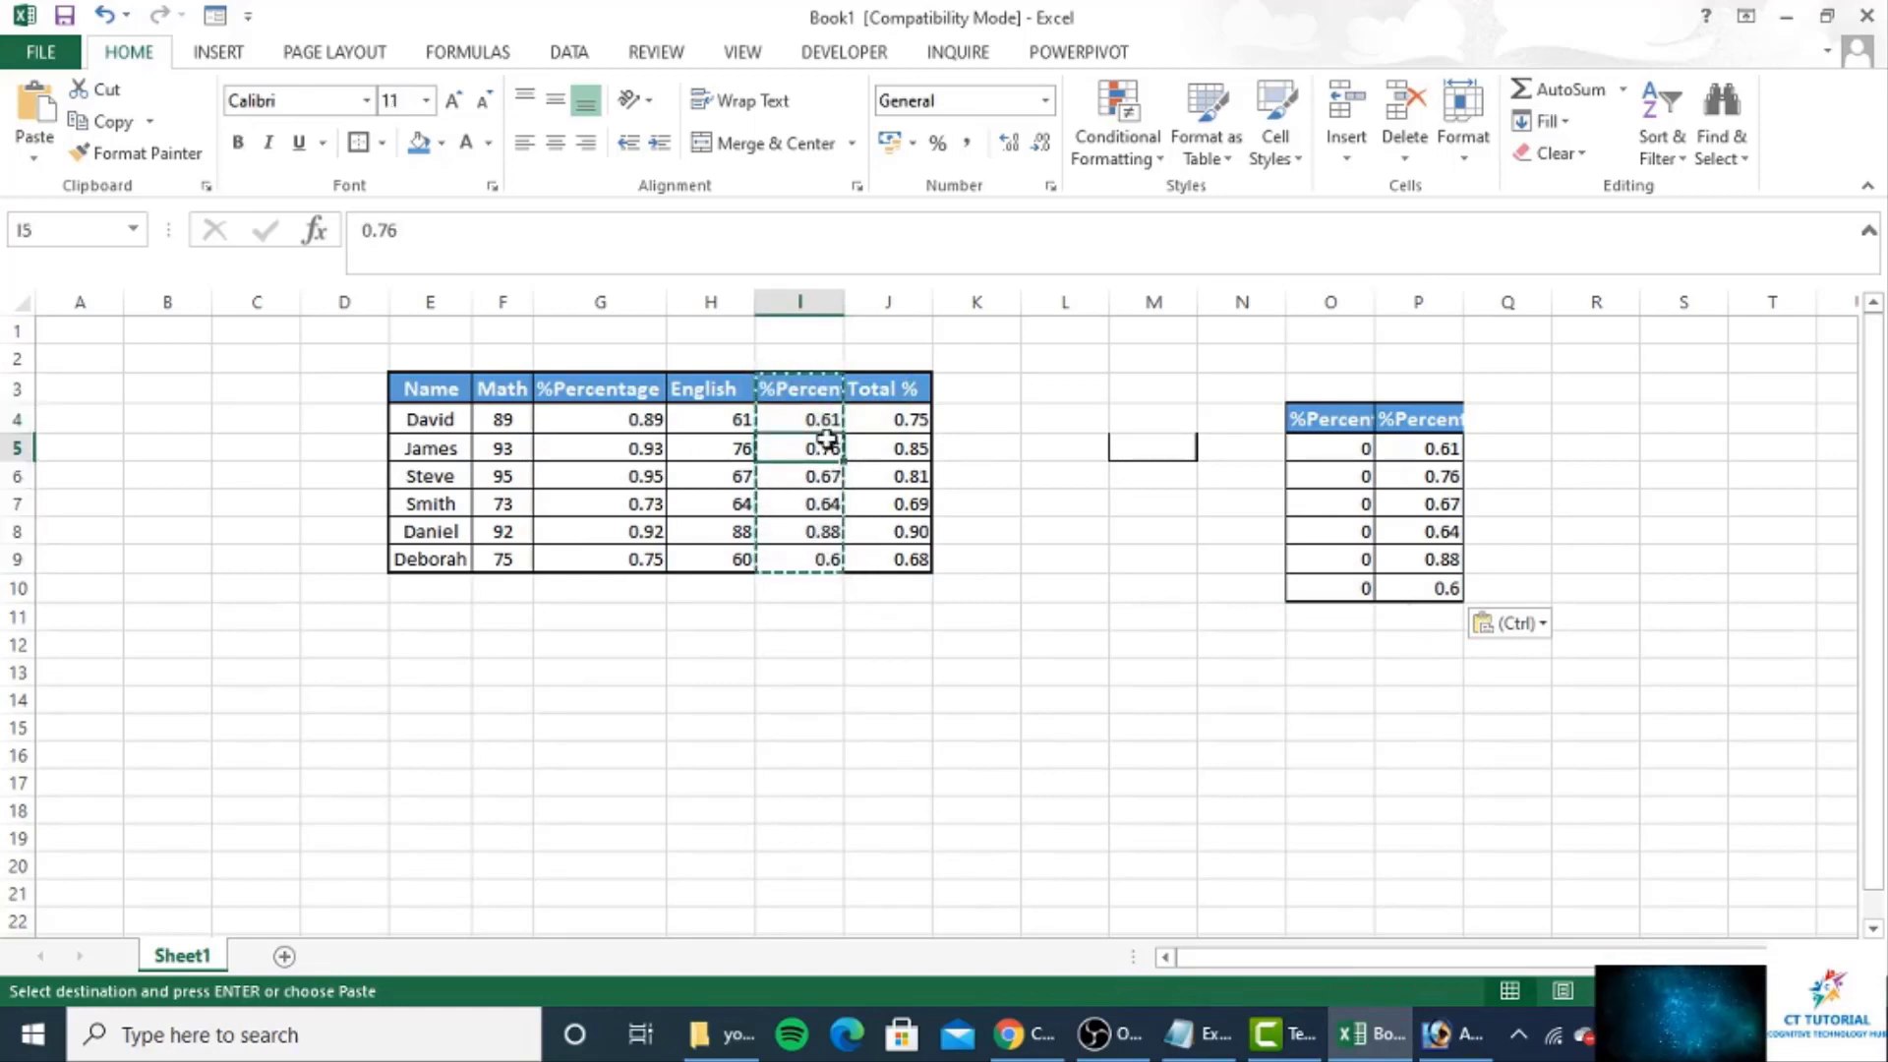
{"action": "left_click", "coordinate": [813, 423]}
{"action": "double_click", "coordinate": [807, 423]}
{"action": "left_click", "coordinate": [842, 492]}
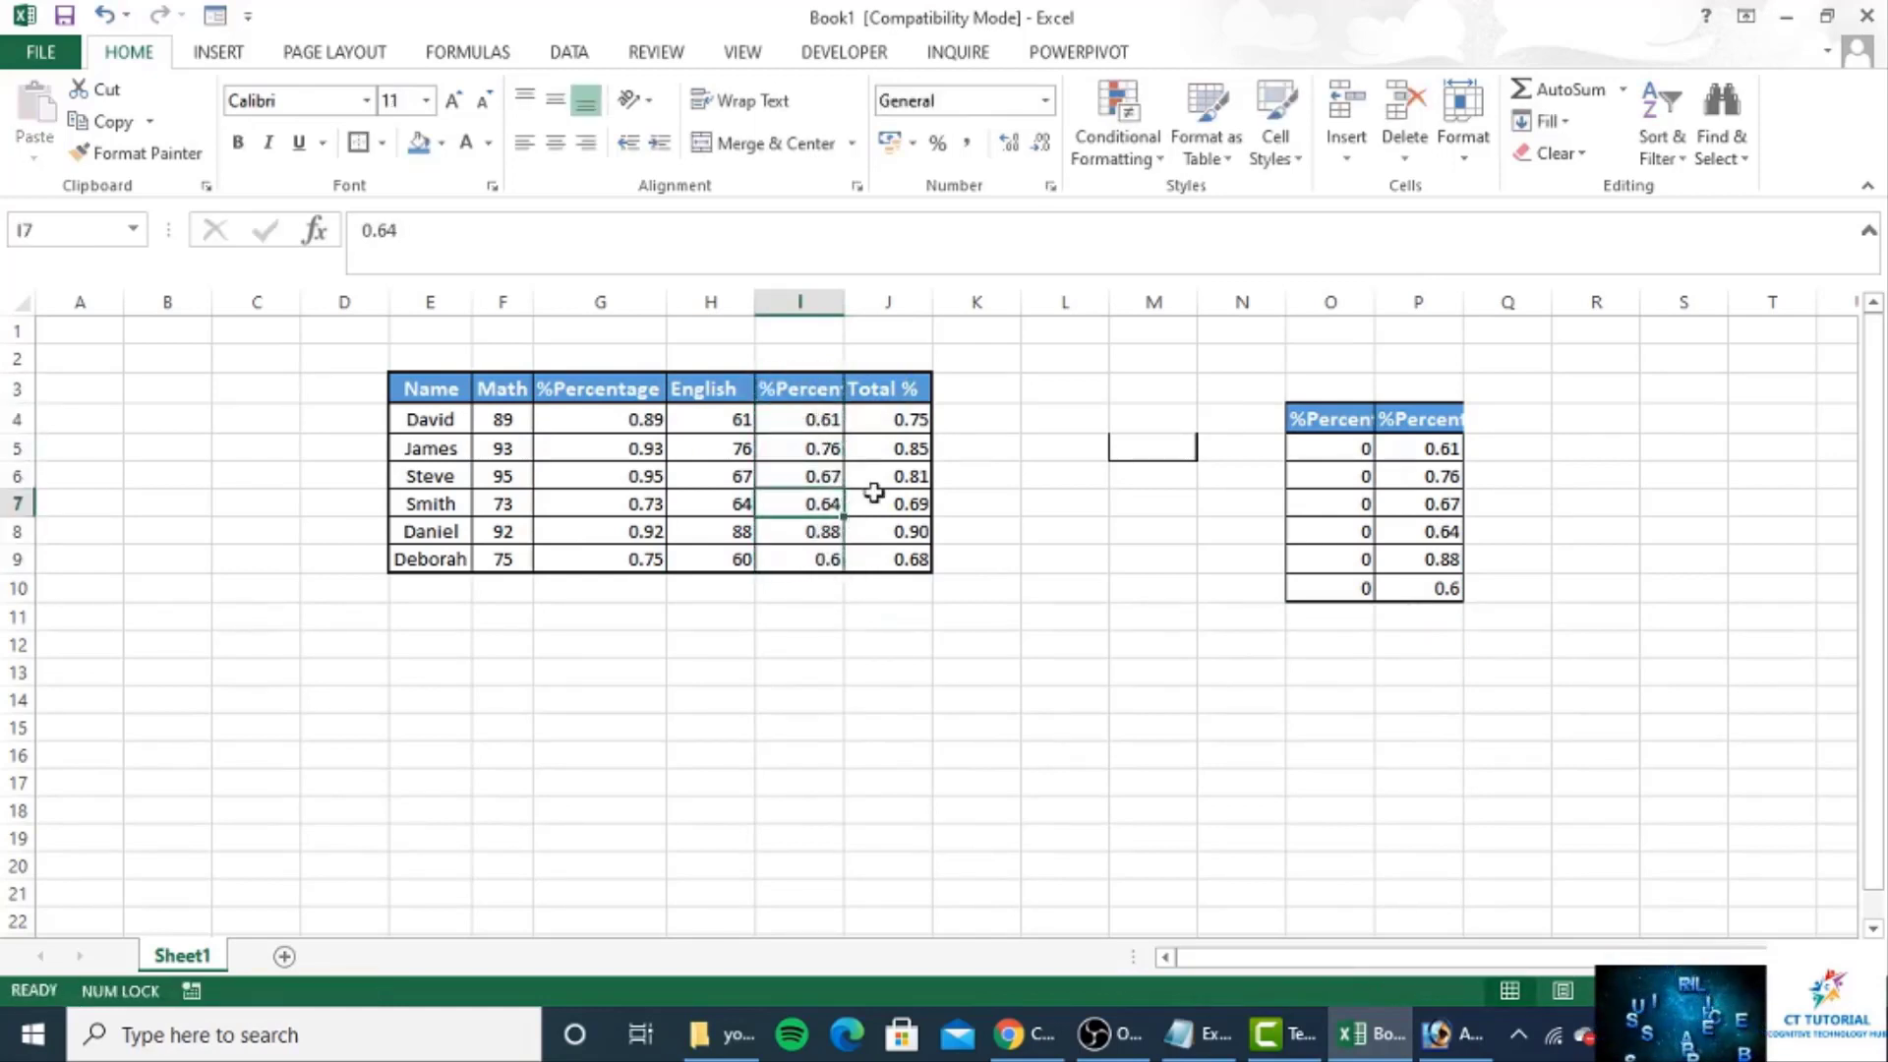
- Copy the Total % column J3:J9 and paste it over P4:P10
{"action": "left_click", "coordinate": [910, 421]}
{"action": "left_click_drag", "start_coordinate": [896, 392], "coordinate": [906, 553]}
{"action": "key", "text": "ctrl+c"}
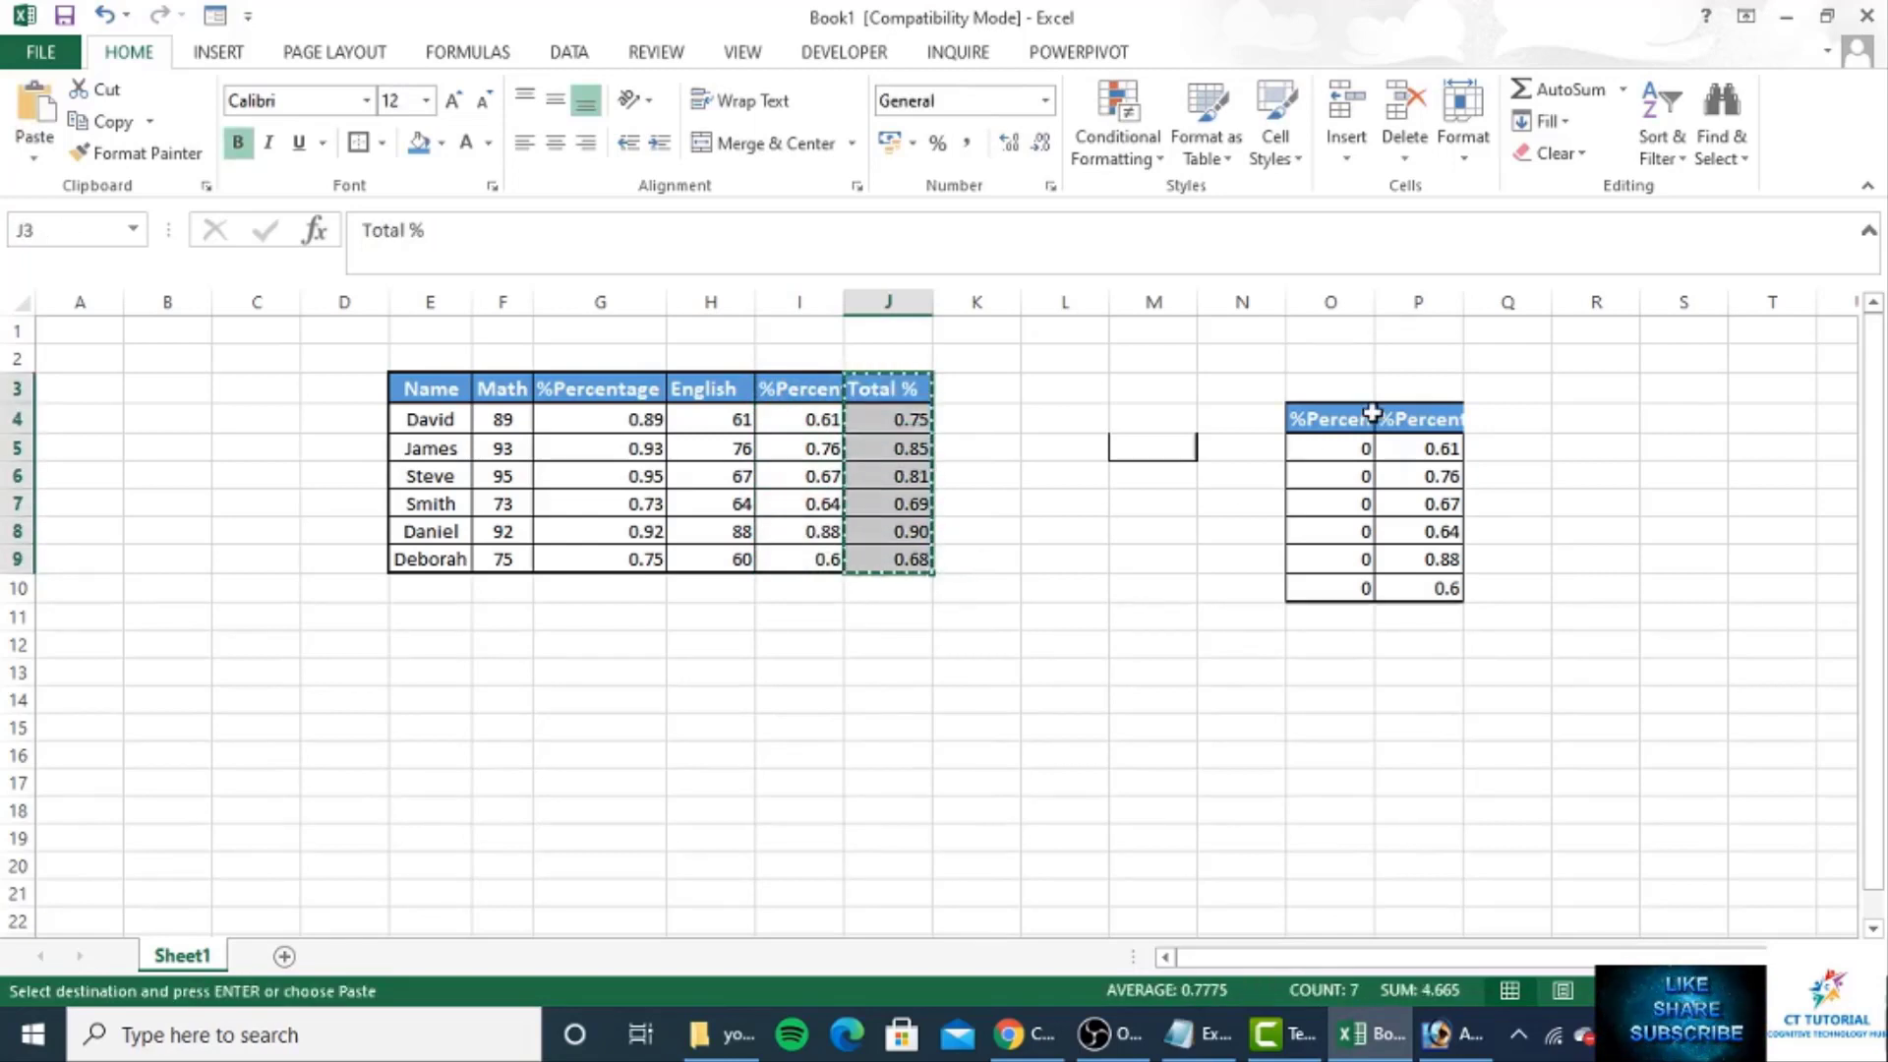
{"action": "left_click", "coordinate": [1430, 417]}
{"action": "left_click_drag", "start_coordinate": [1431, 417], "coordinate": [1440, 580]}
{"action": "key", "text": "ctrl+v"}
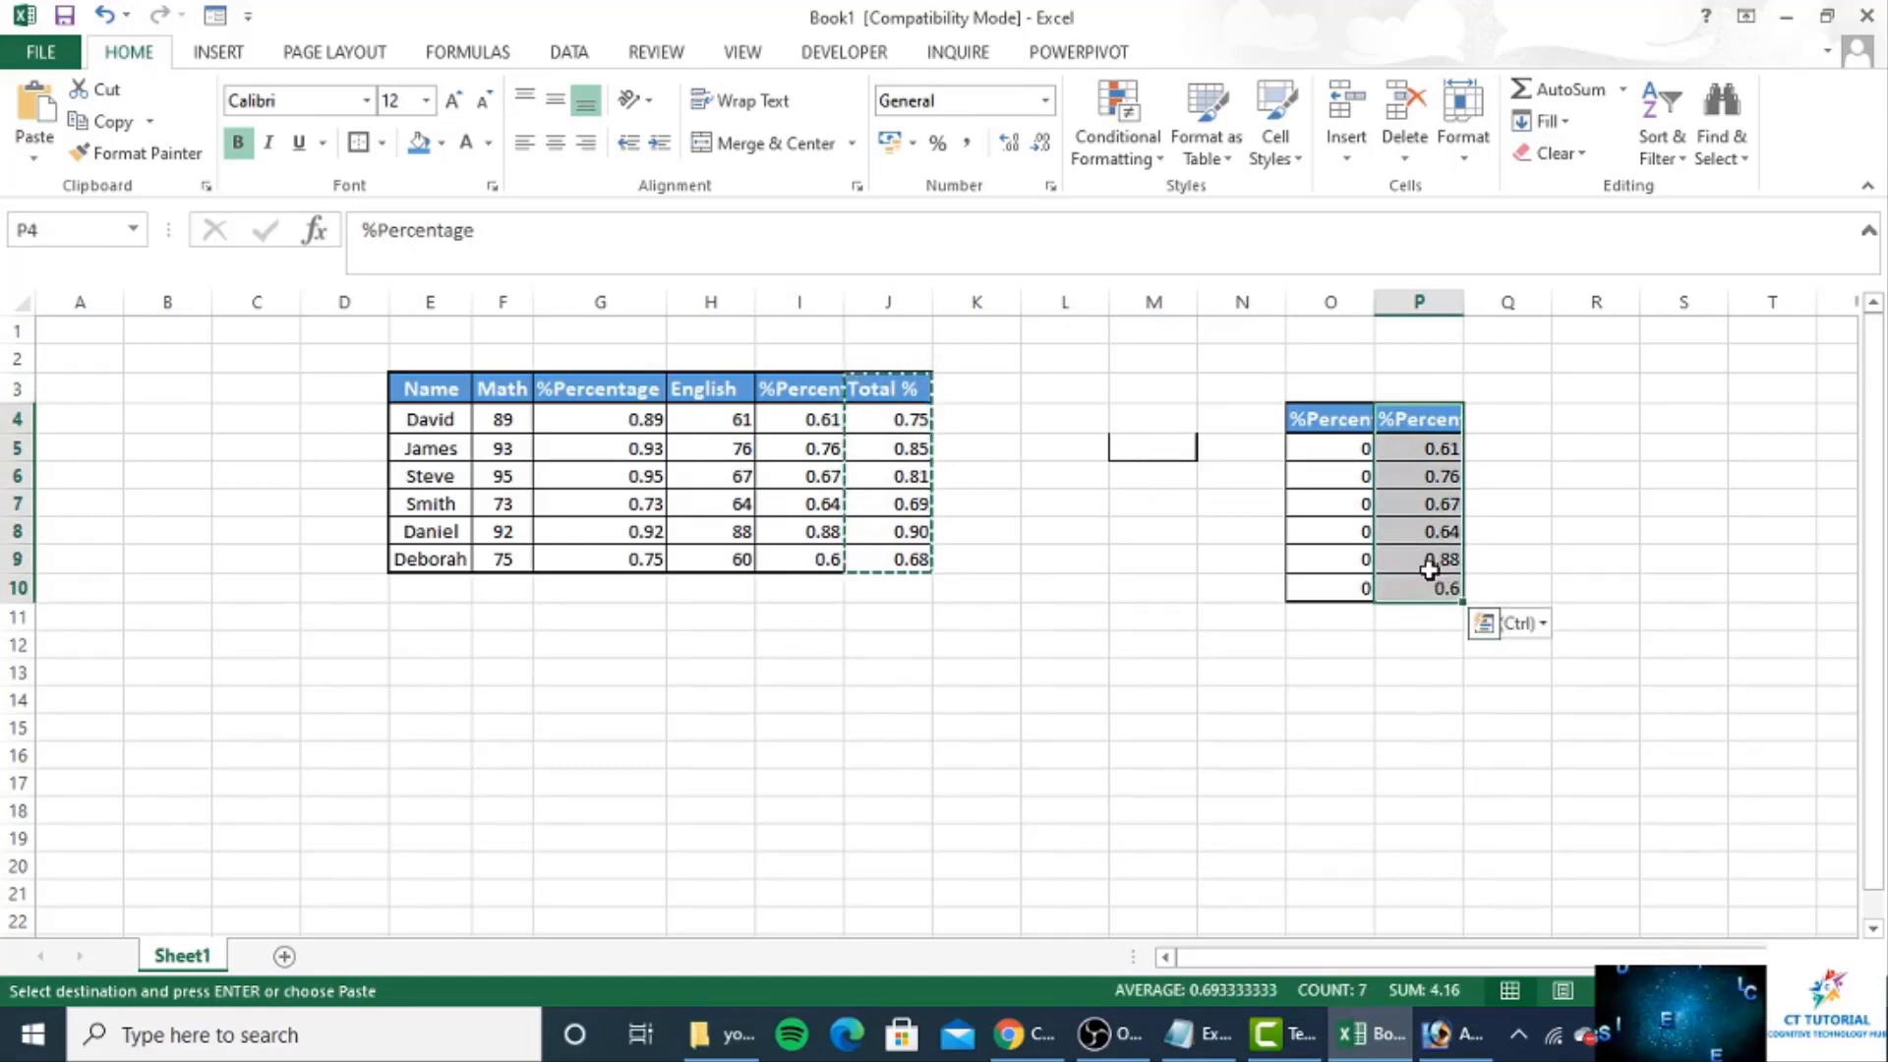
- Compare the cell references in the pasted formulas, especially O5, with those in the original formula in G4
{"action": "left_click", "coordinate": [1325, 475]}
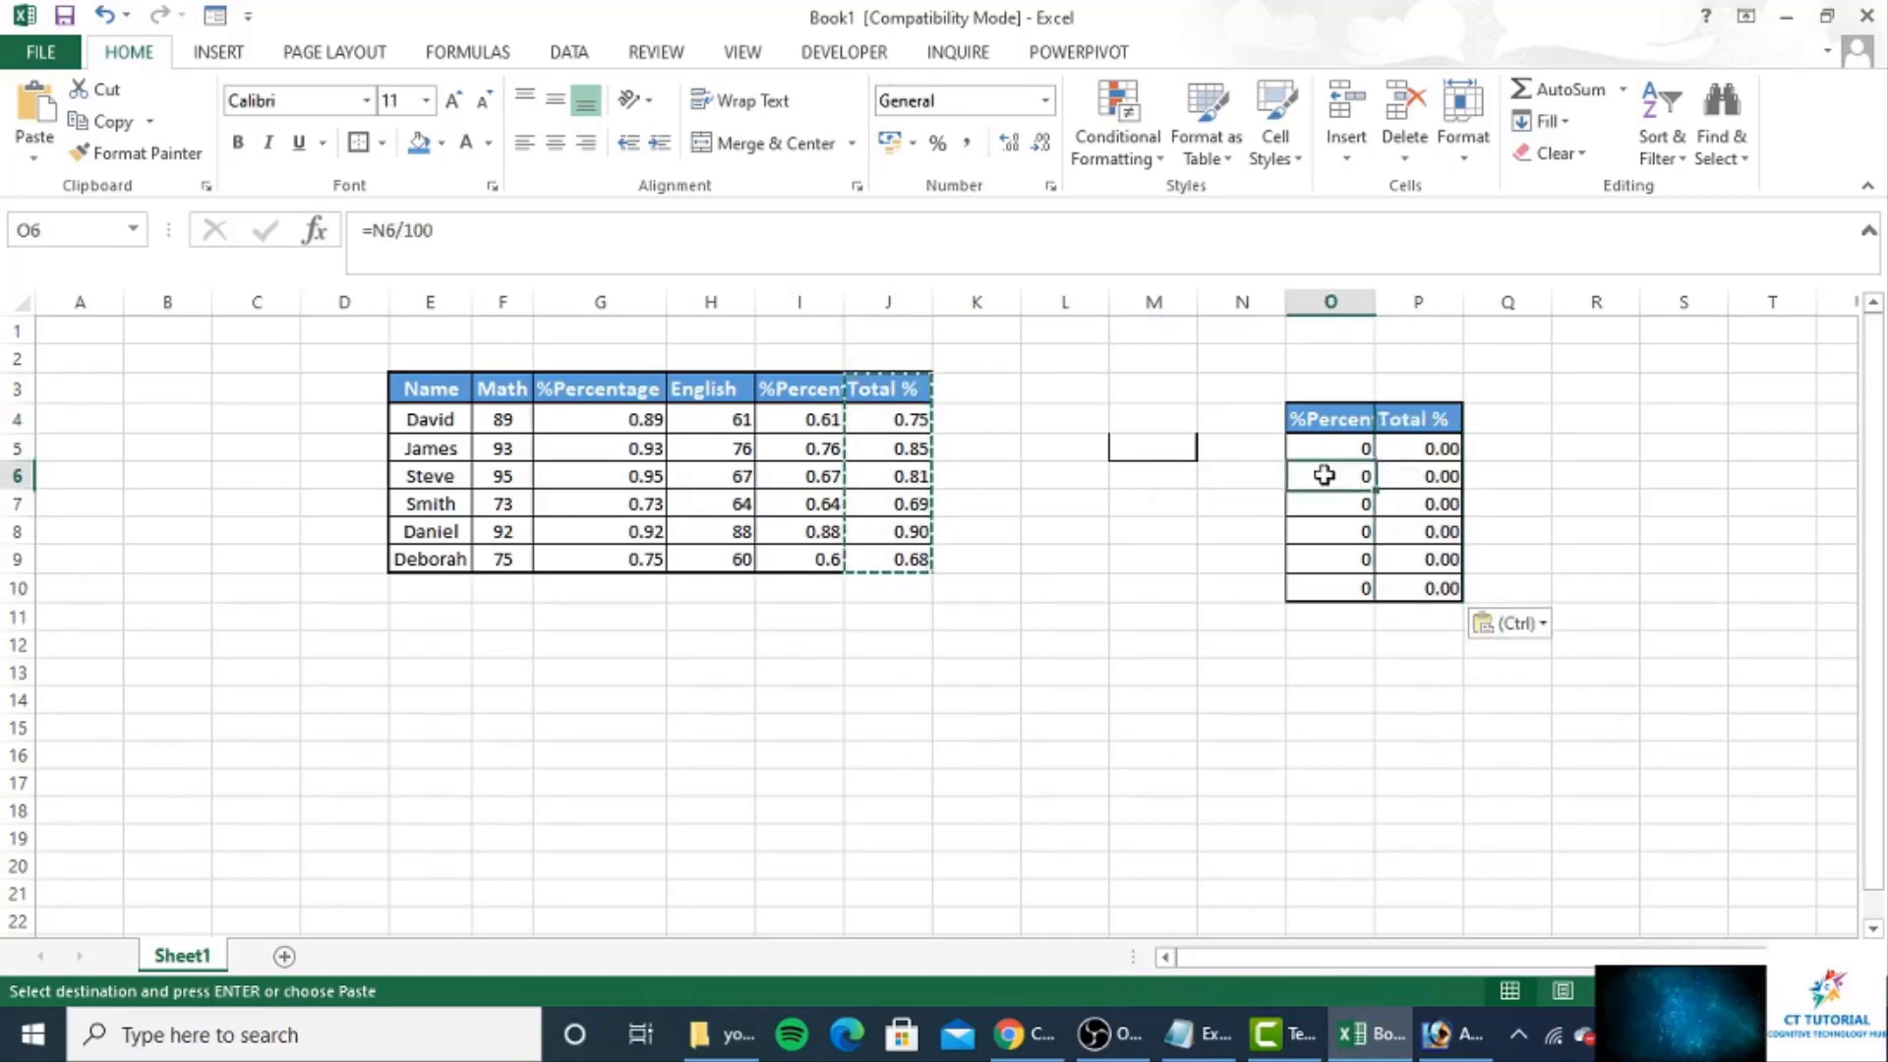
{"action": "left_click", "coordinate": [1457, 448]}
{"action": "left_click", "coordinate": [1333, 455]}
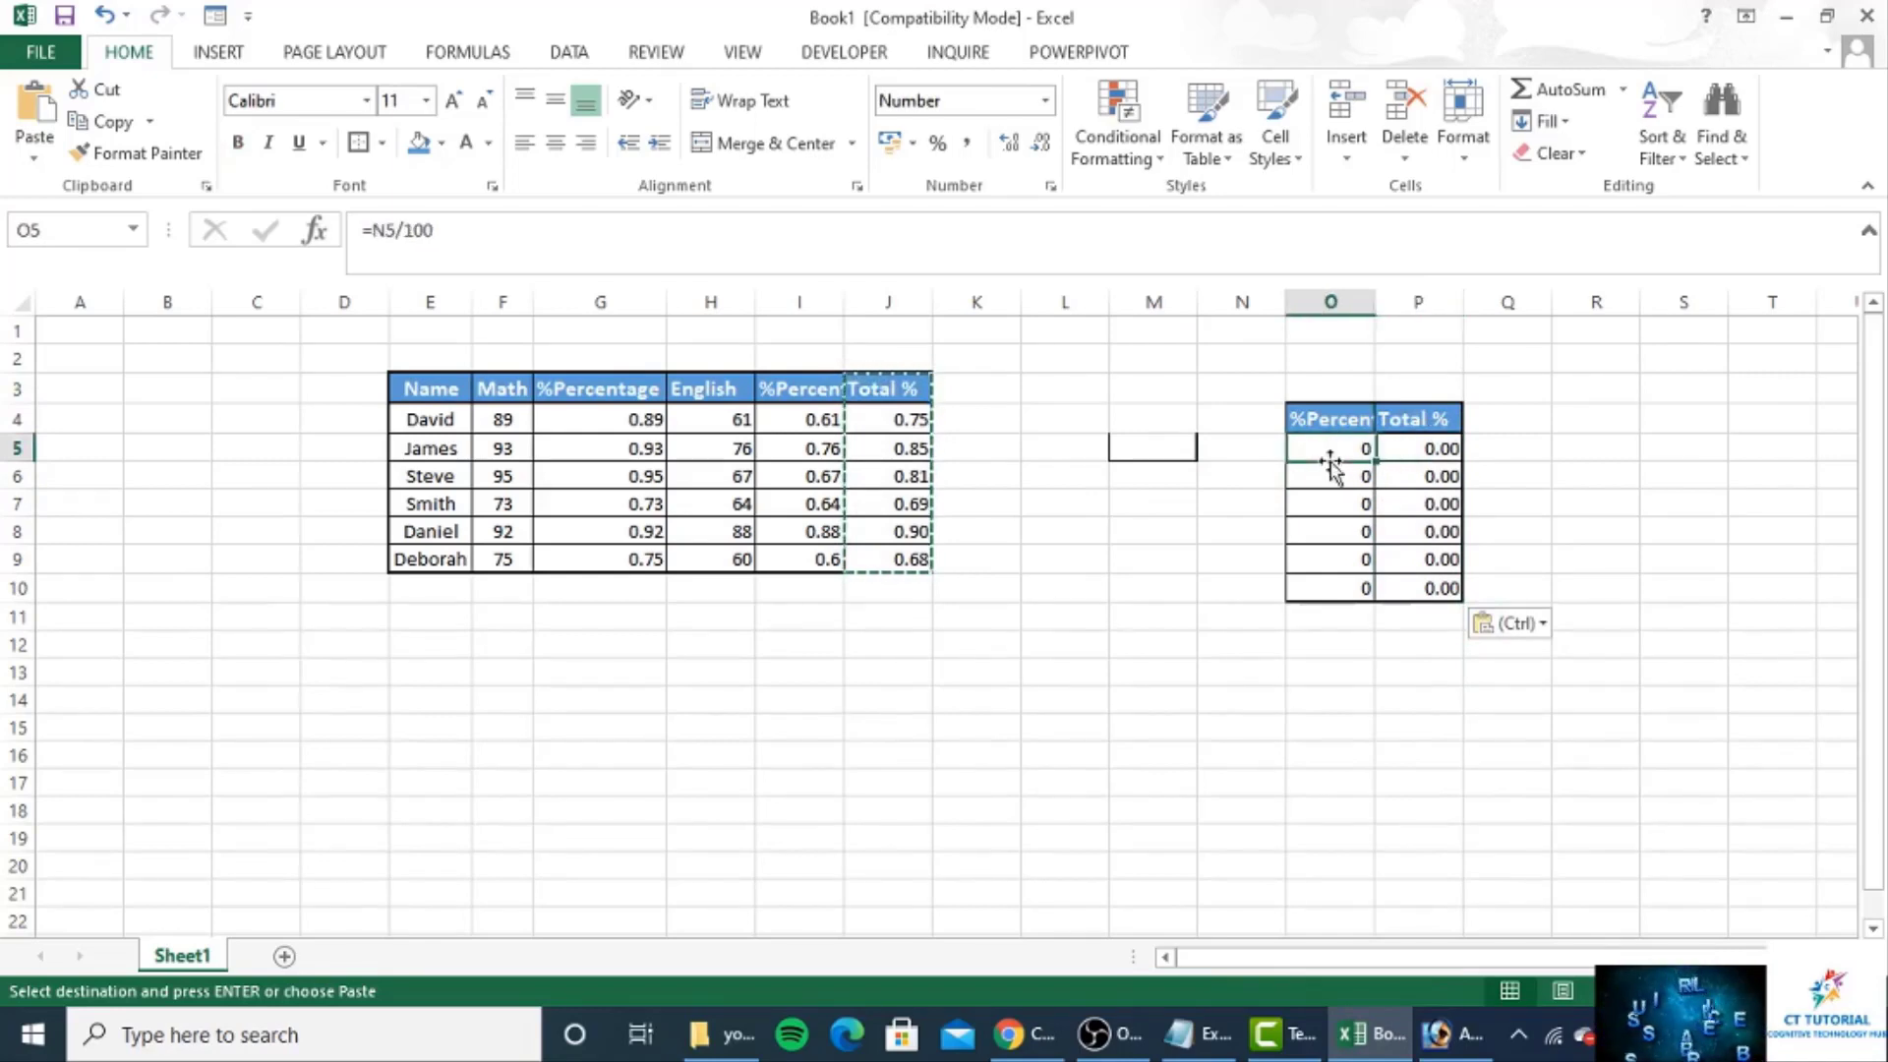
{"action": "left_click", "coordinate": [625, 421]}
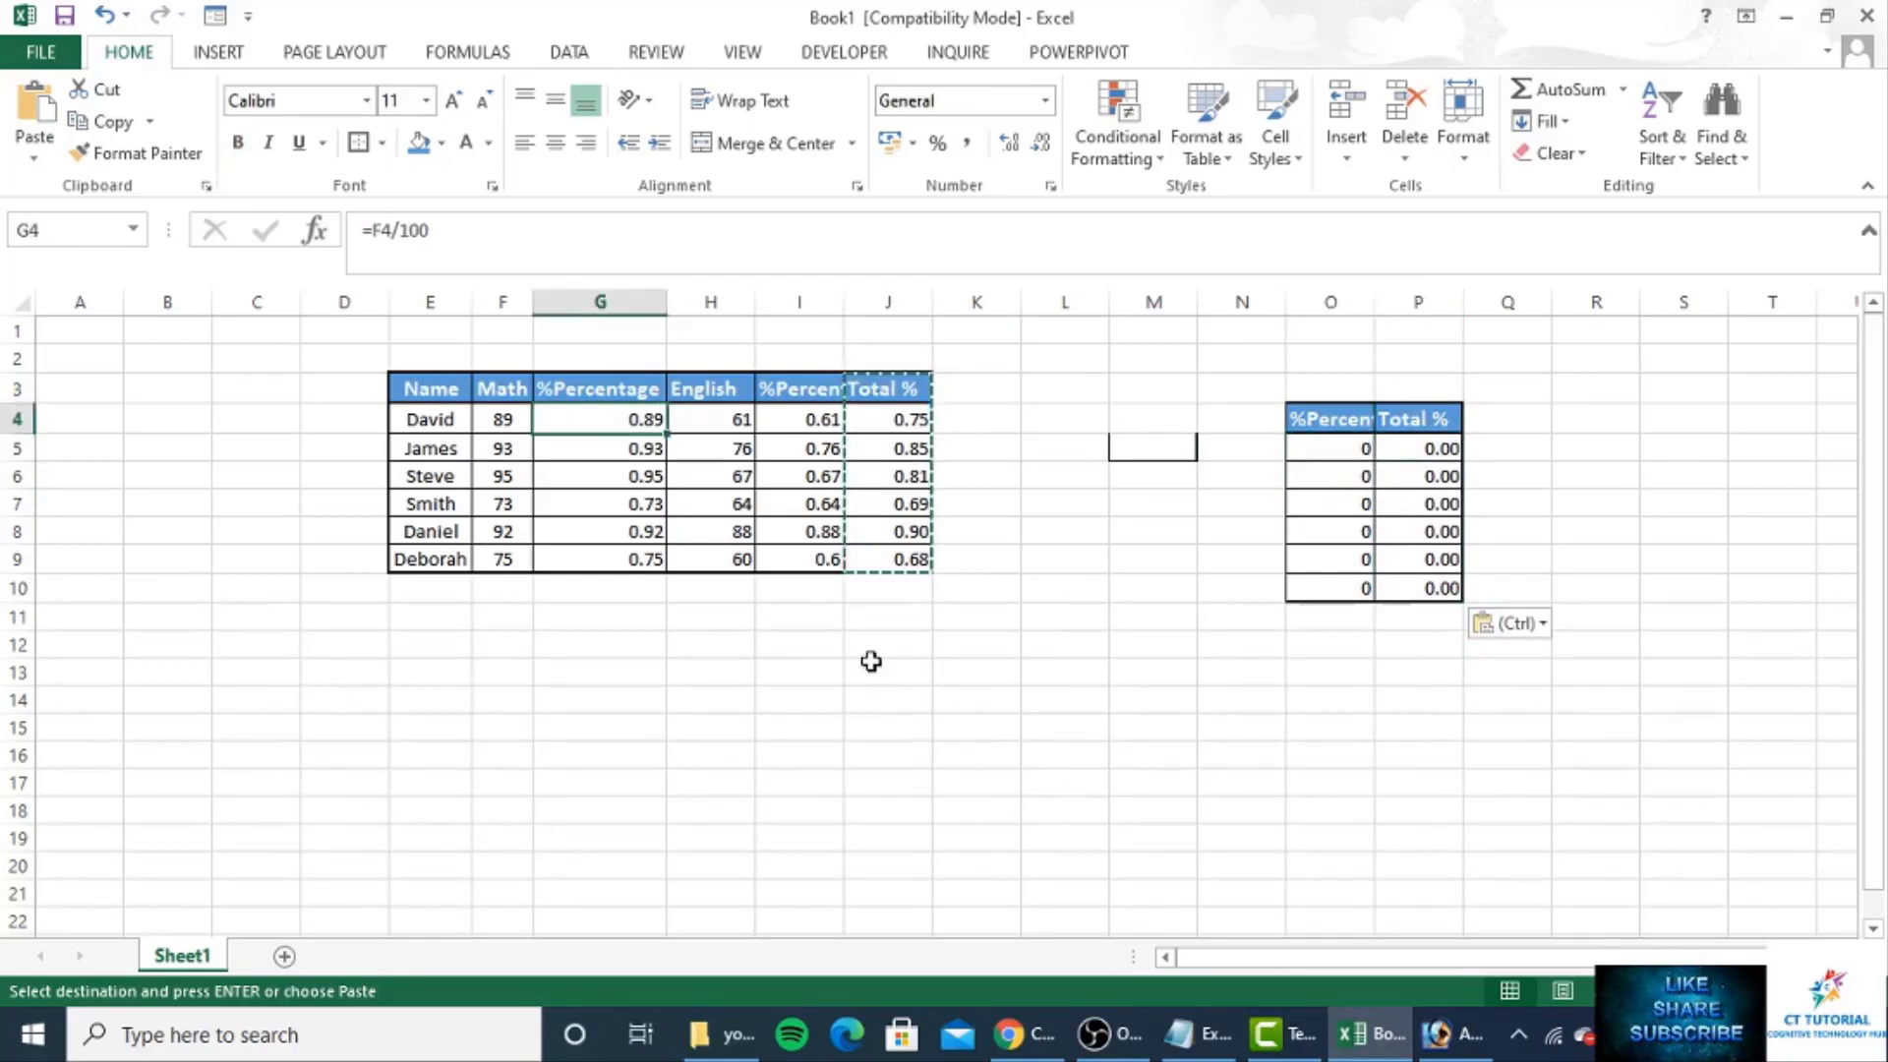
{"action": "key", "text": "F2"}
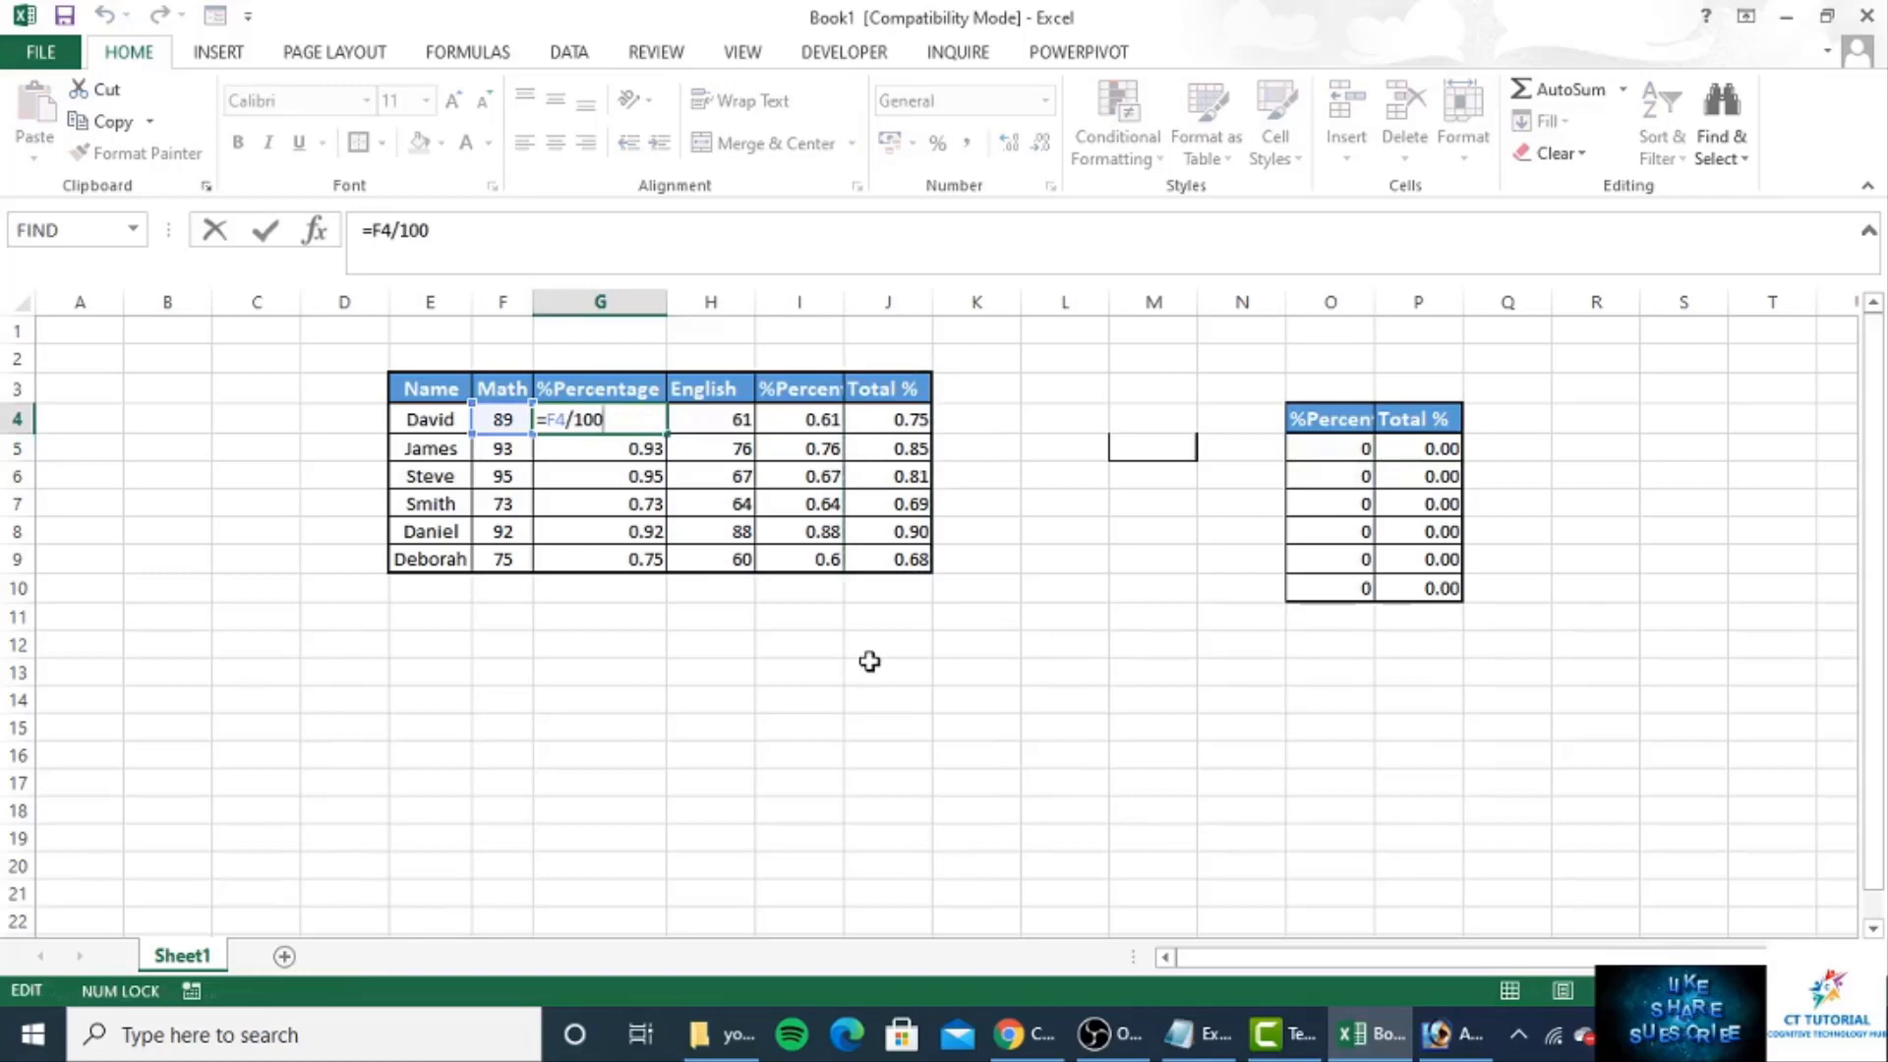
{"action": "key", "text": "Escape"}
{"action": "left_click", "coordinate": [1365, 452]}
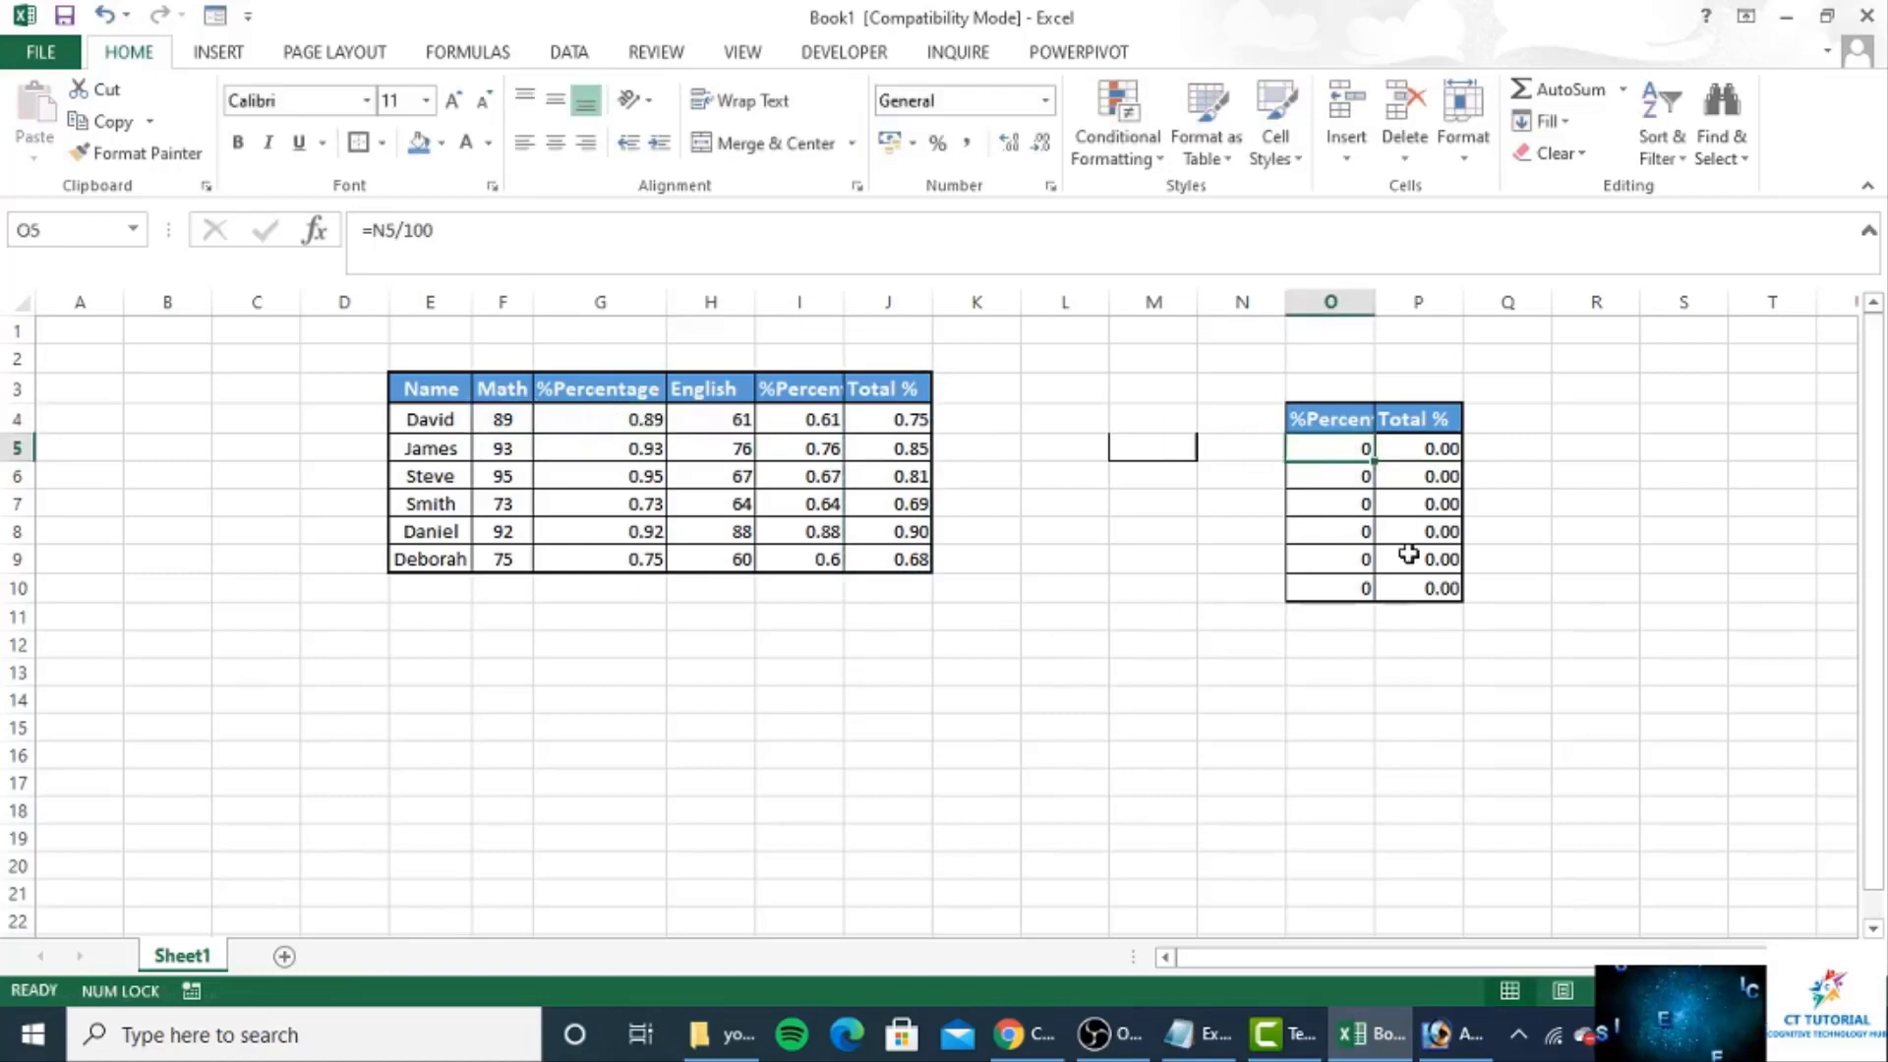
{"action": "key", "text": "F2"}
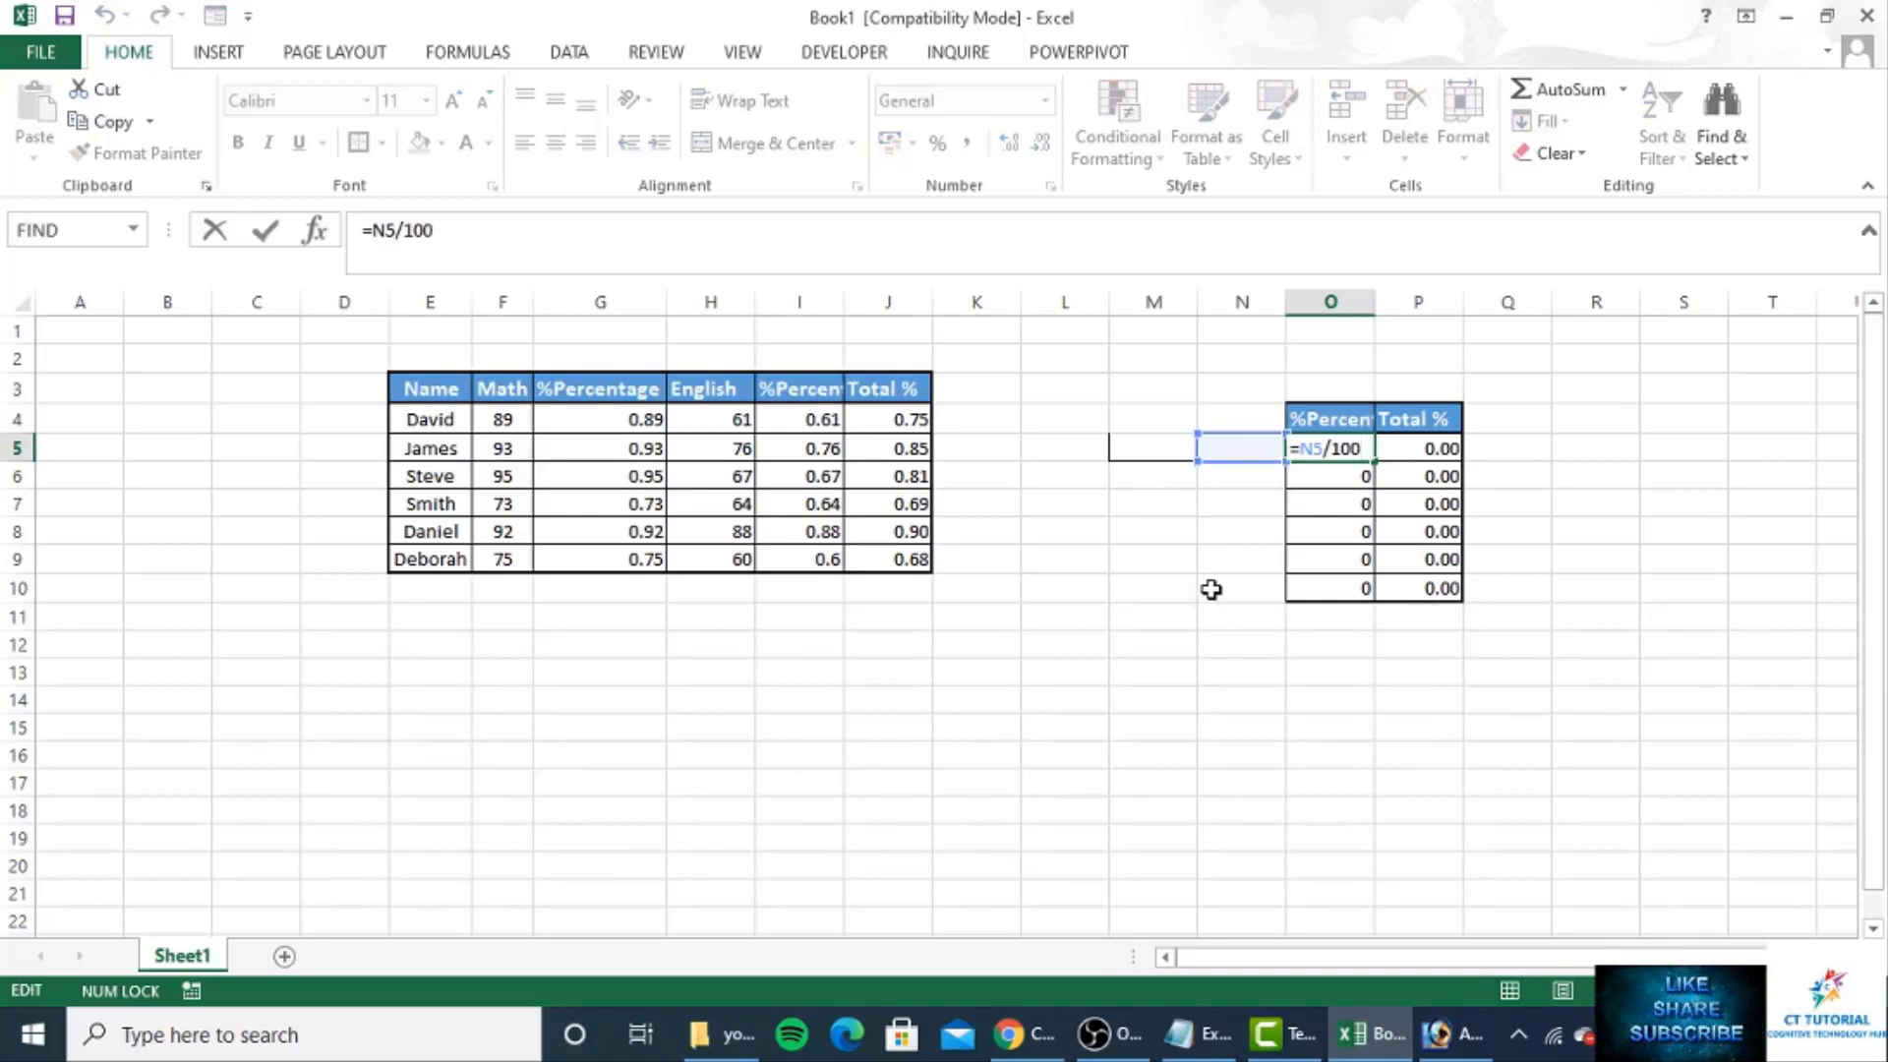
{"action": "key", "text": "Escape"}
- Copy the formula text =F4/100 from G4 into O5 with its references unchanged and fill it down to O10
{"action": "left_click", "coordinate": [634, 422]}
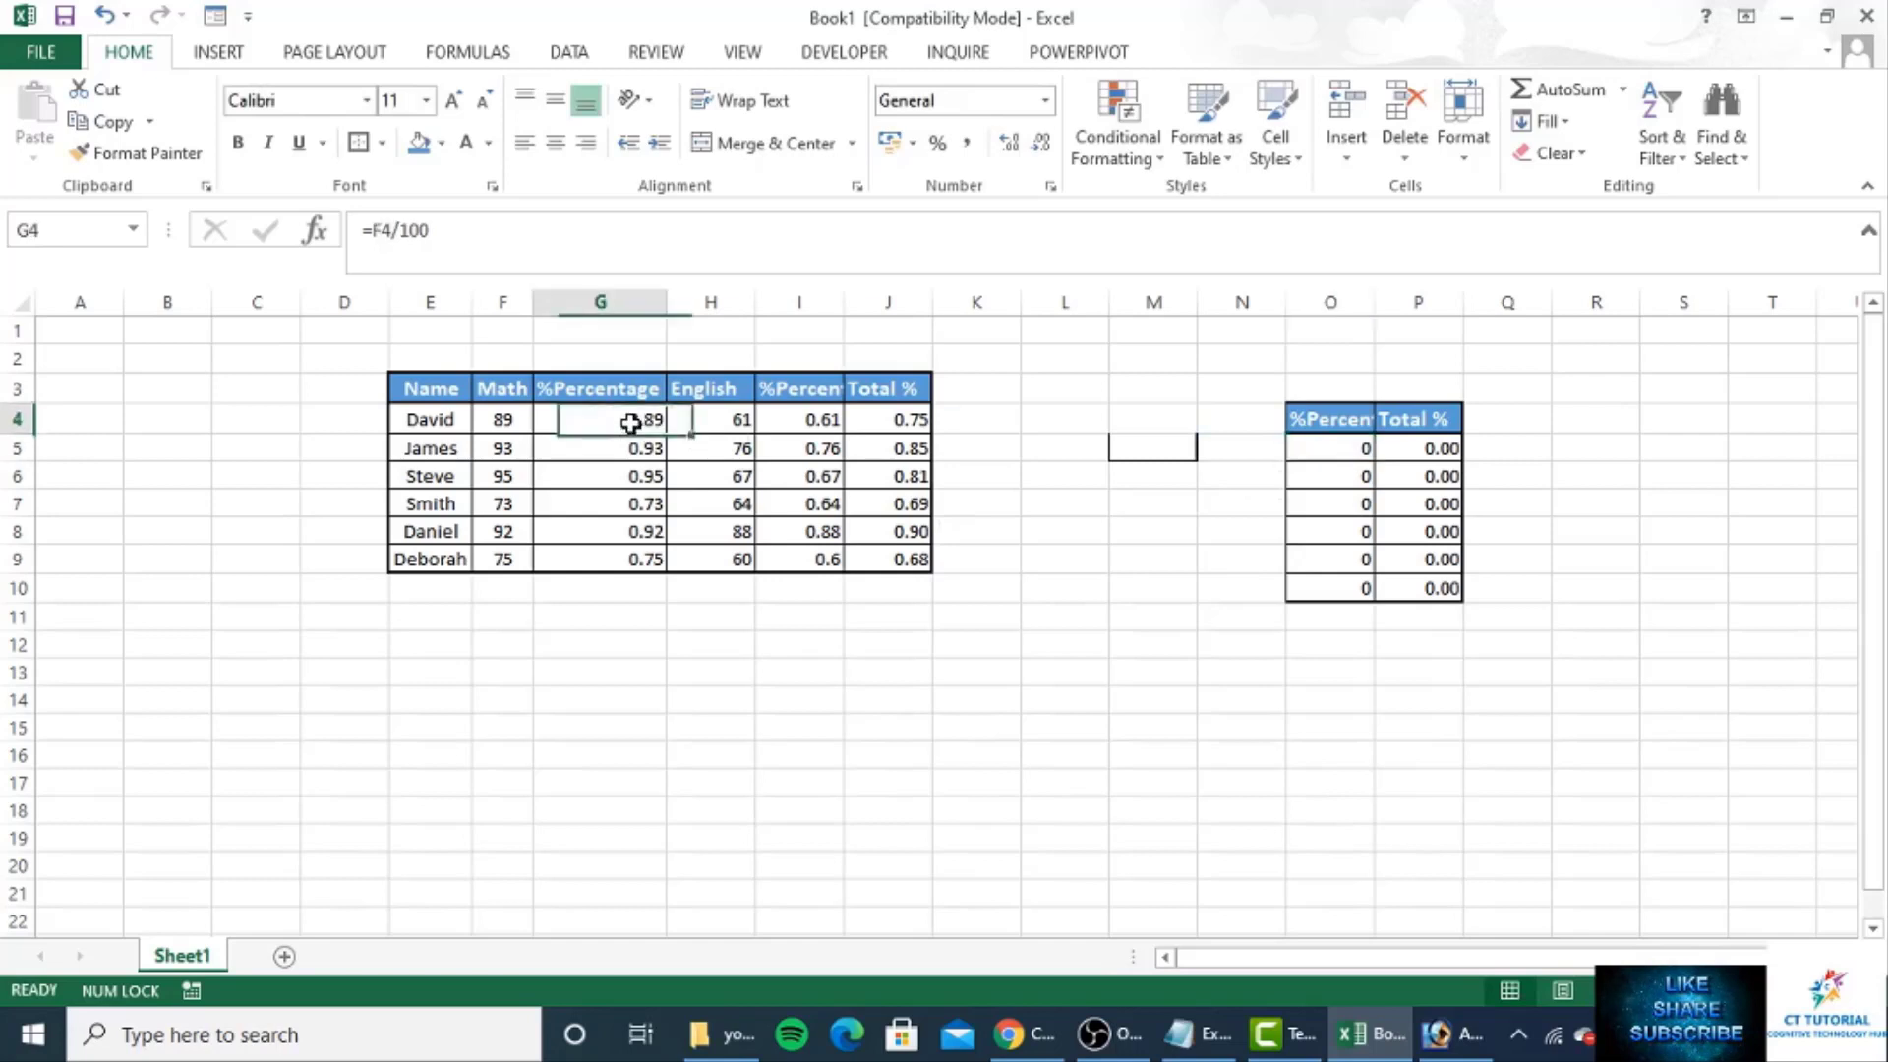
{"action": "left_click", "coordinate": [481, 233]}
{"action": "left_click_drag", "start_coordinate": [481, 232], "coordinate": [308, 232]}
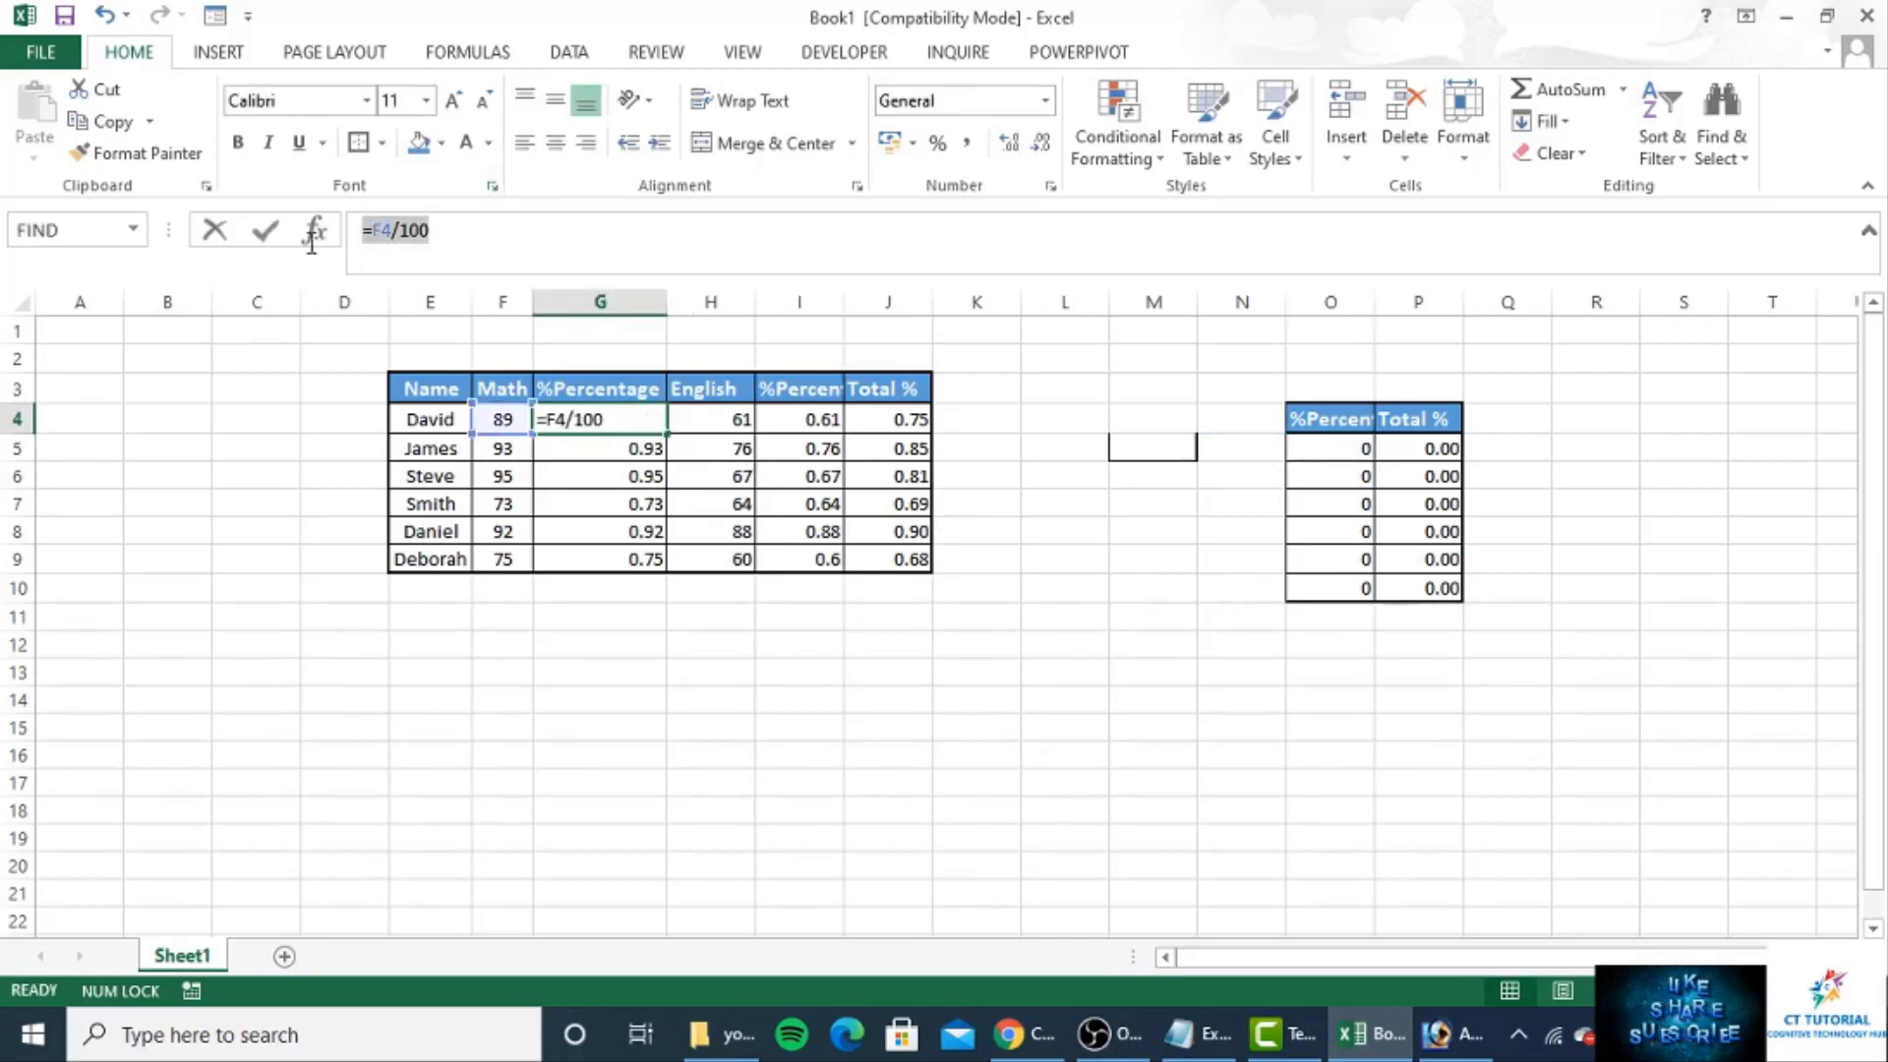
{"action": "key", "text": "Escape"}
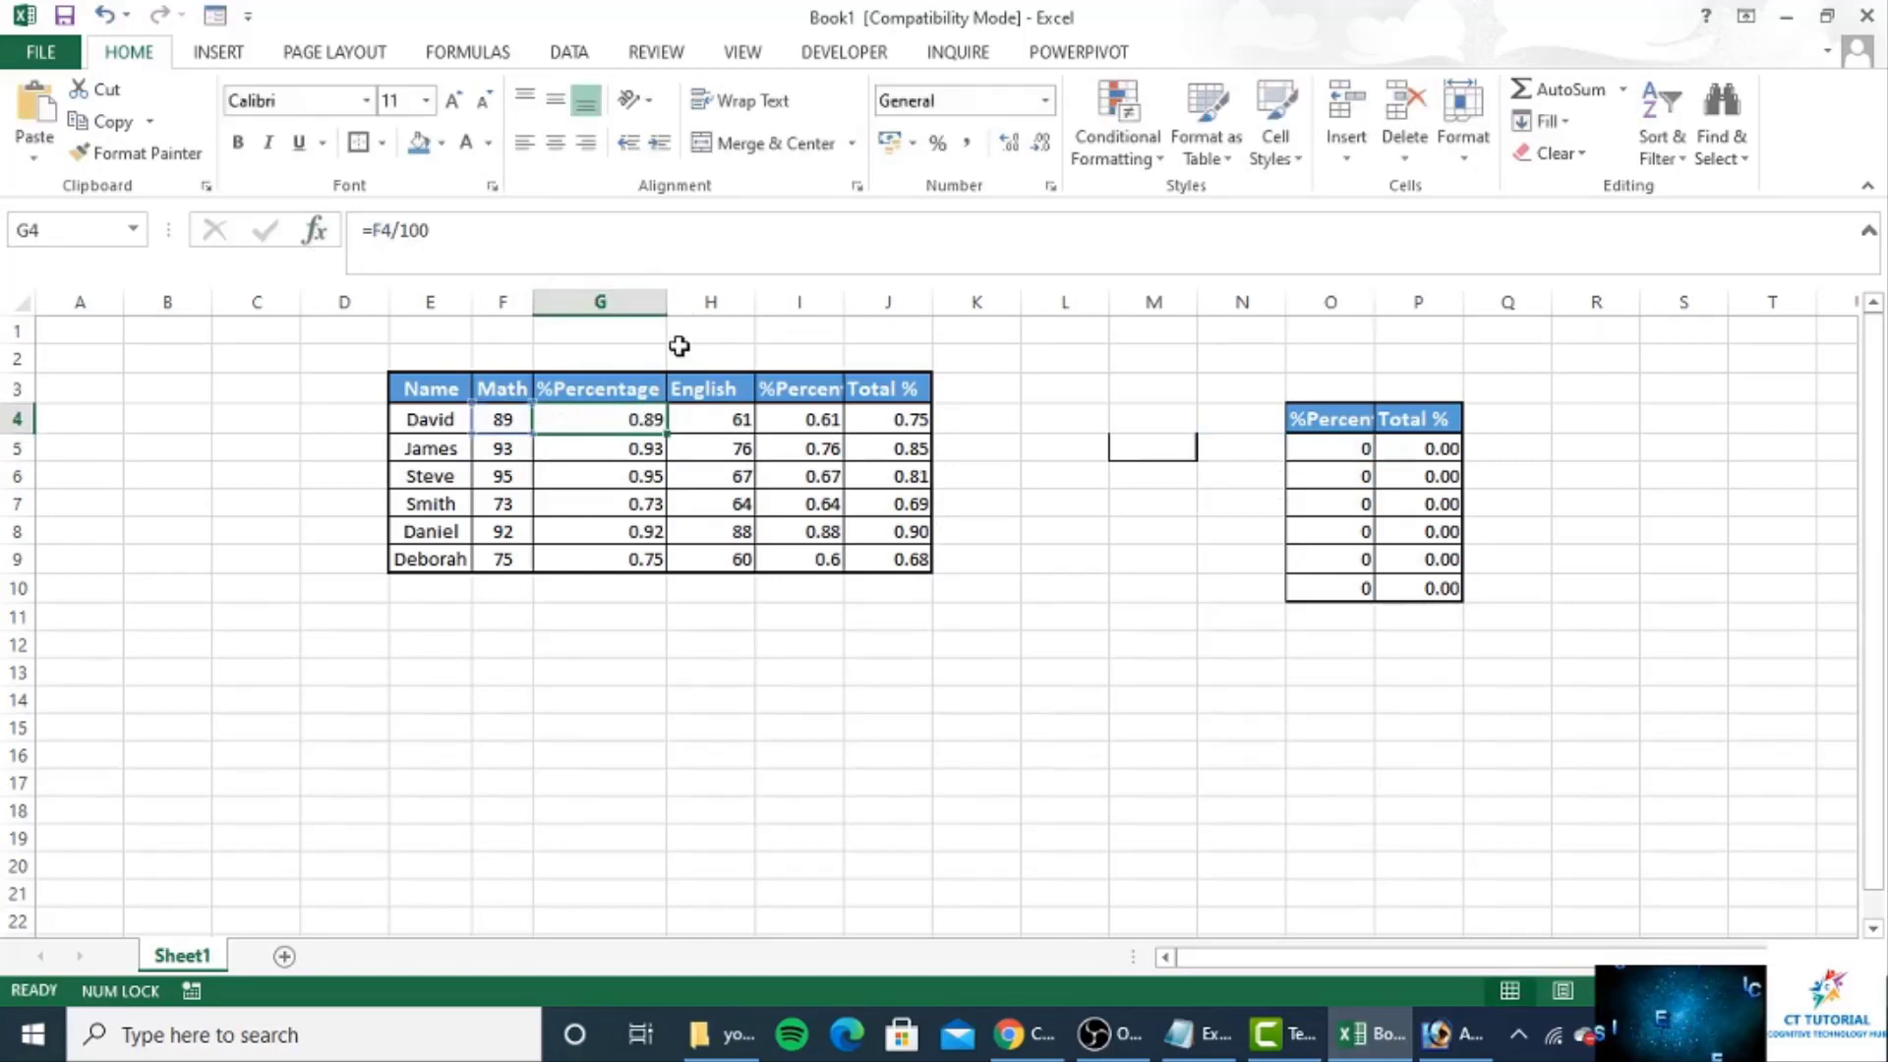
{"action": "left_click", "coordinate": [1355, 454]}
{"action": "key", "text": "ctrl+v"}
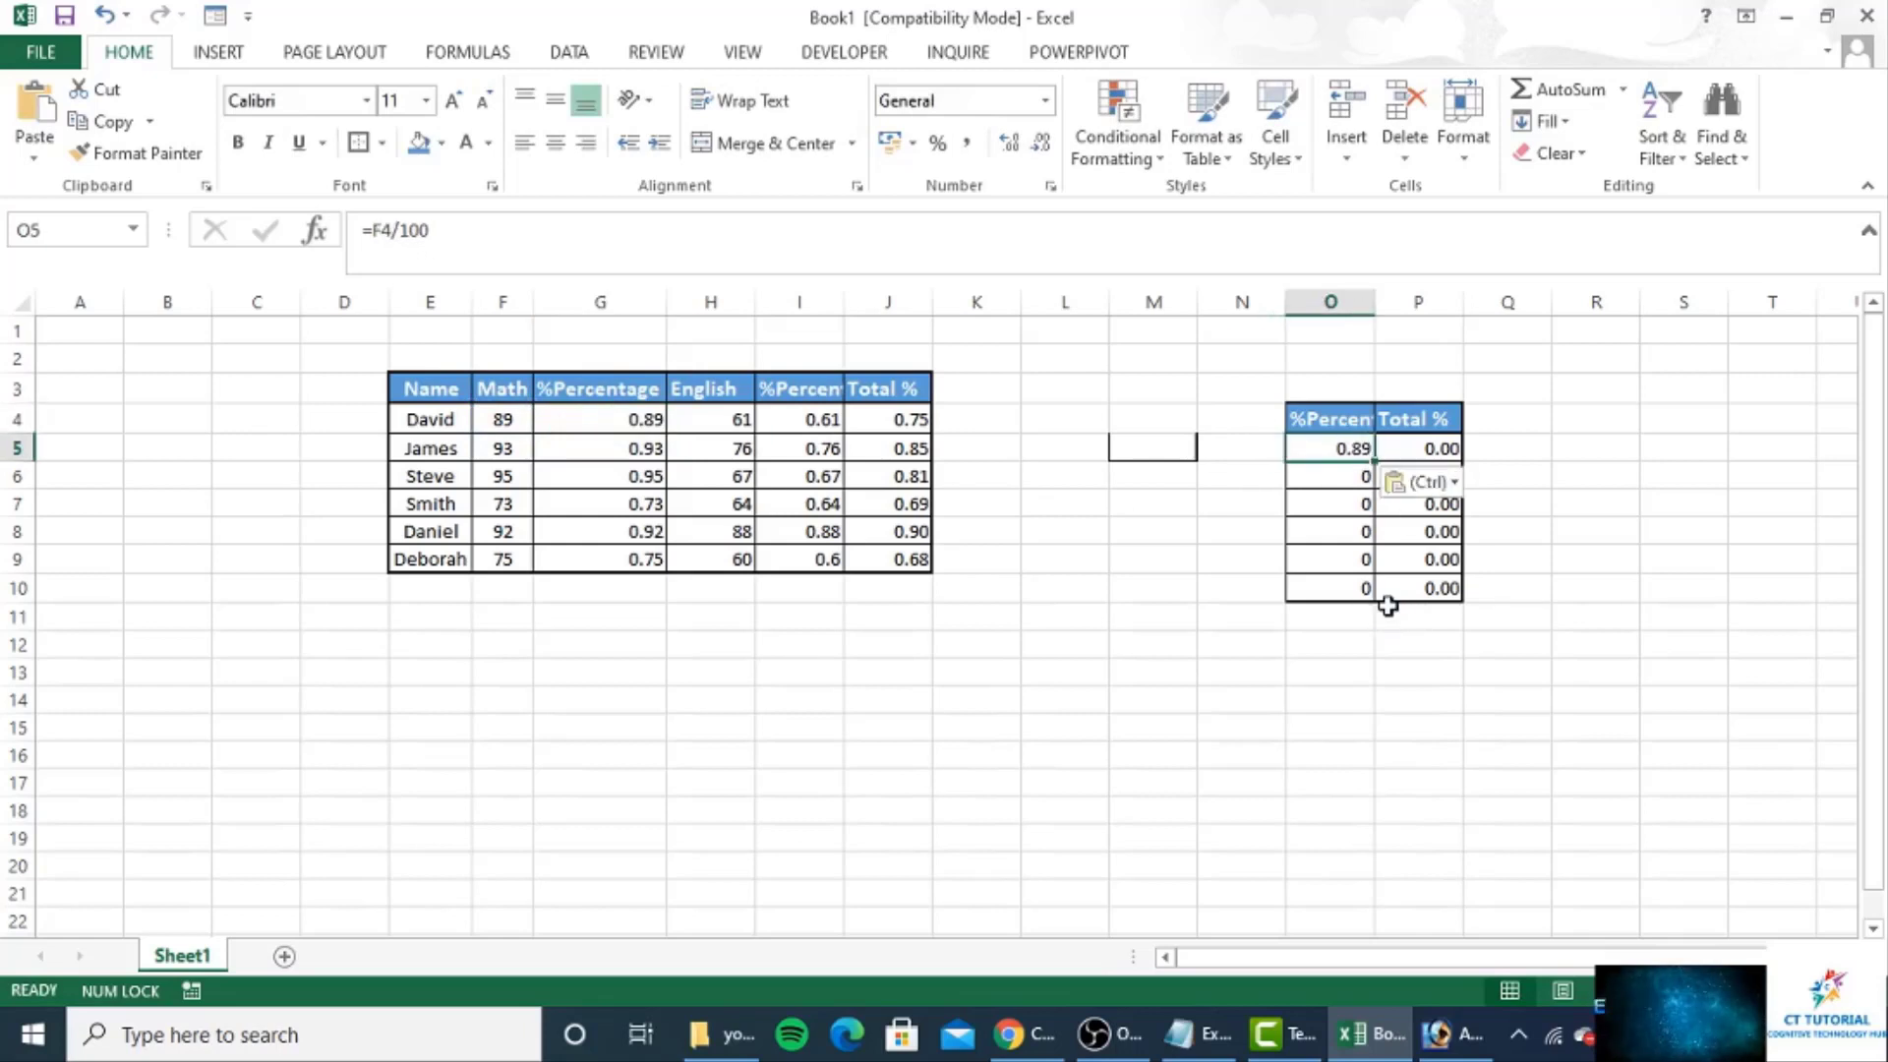
{"action": "left_click_drag", "start_coordinate": [1375, 460], "coordinate": [1380, 604]}
- Copy the formula text =SUM(F4+H4)/200 from J4 into P5 with its references unchanged
{"action": "left_click", "coordinate": [1436, 448]}
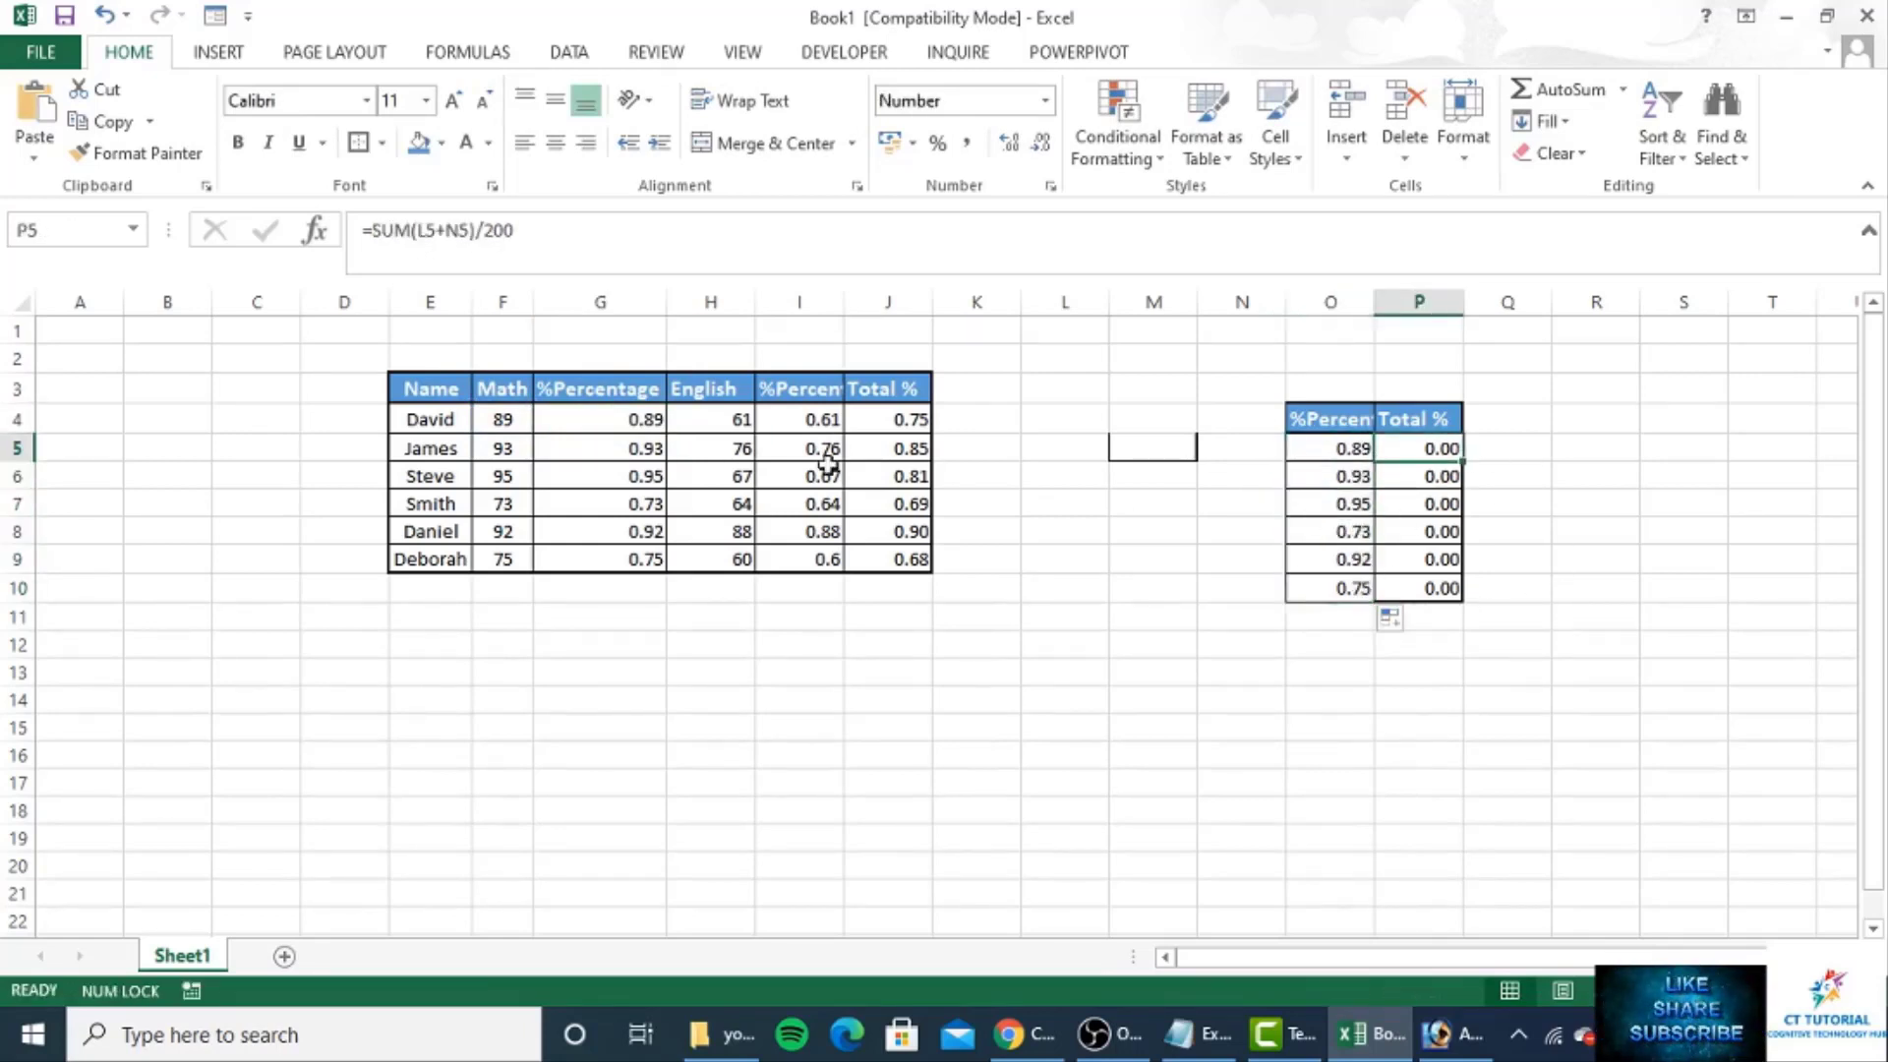
{"action": "left_click", "coordinate": [892, 419]}
{"action": "left_click_drag", "start_coordinate": [516, 234], "coordinate": [277, 224]}
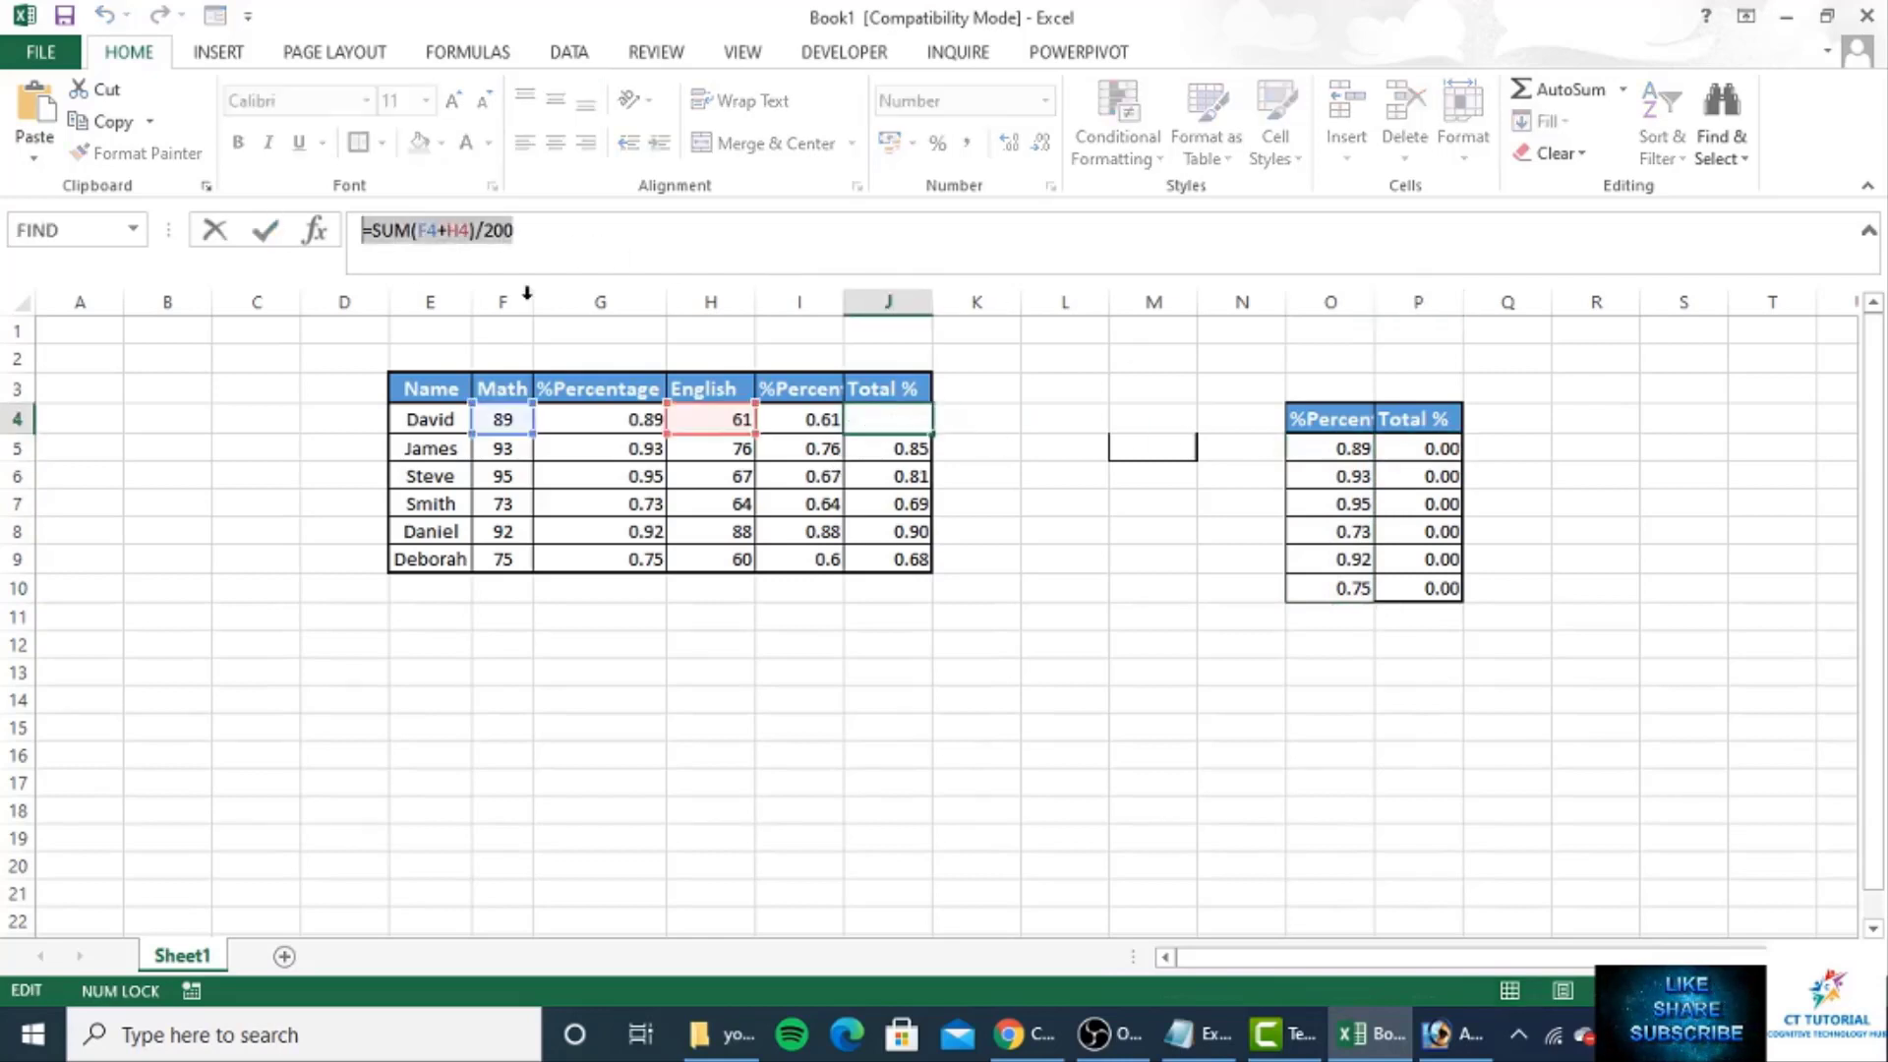
{"action": "key", "text": "Escape"}
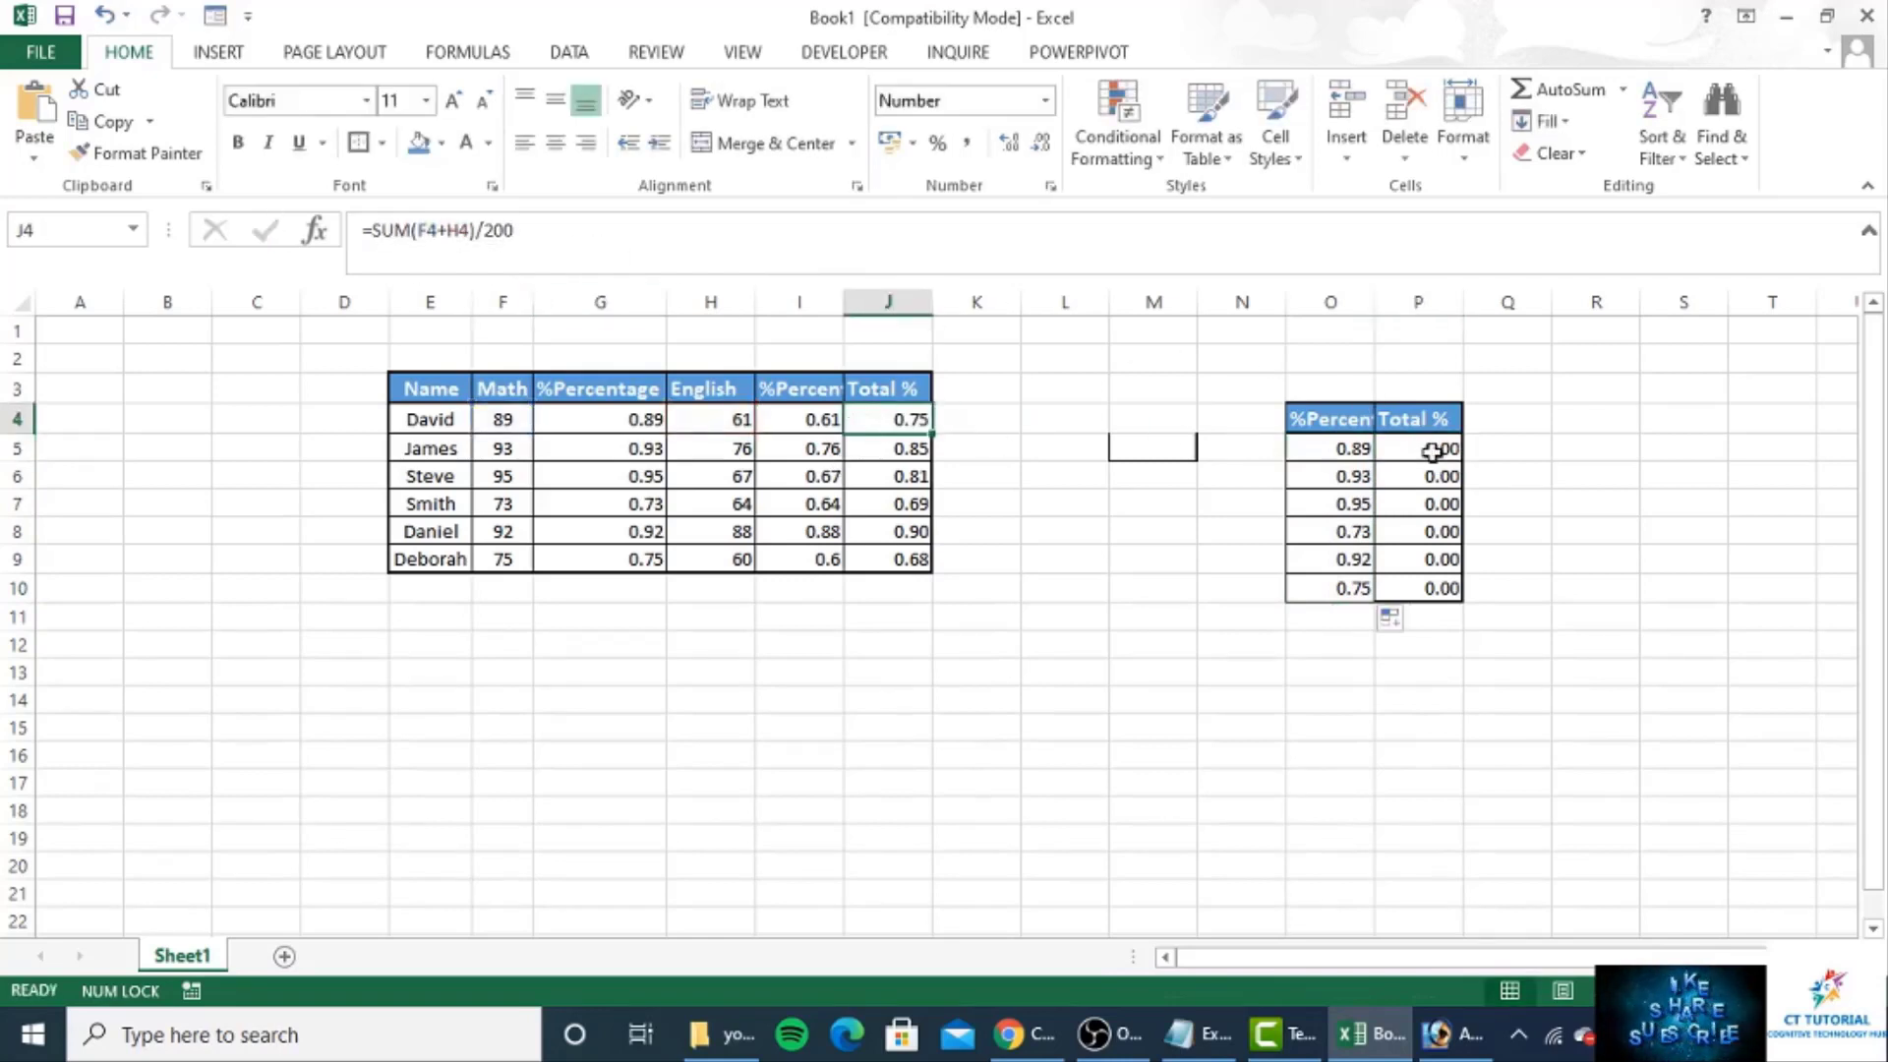
{"action": "left_click", "coordinate": [1436, 449]}
{"action": "key", "text": "ctrl+v"}
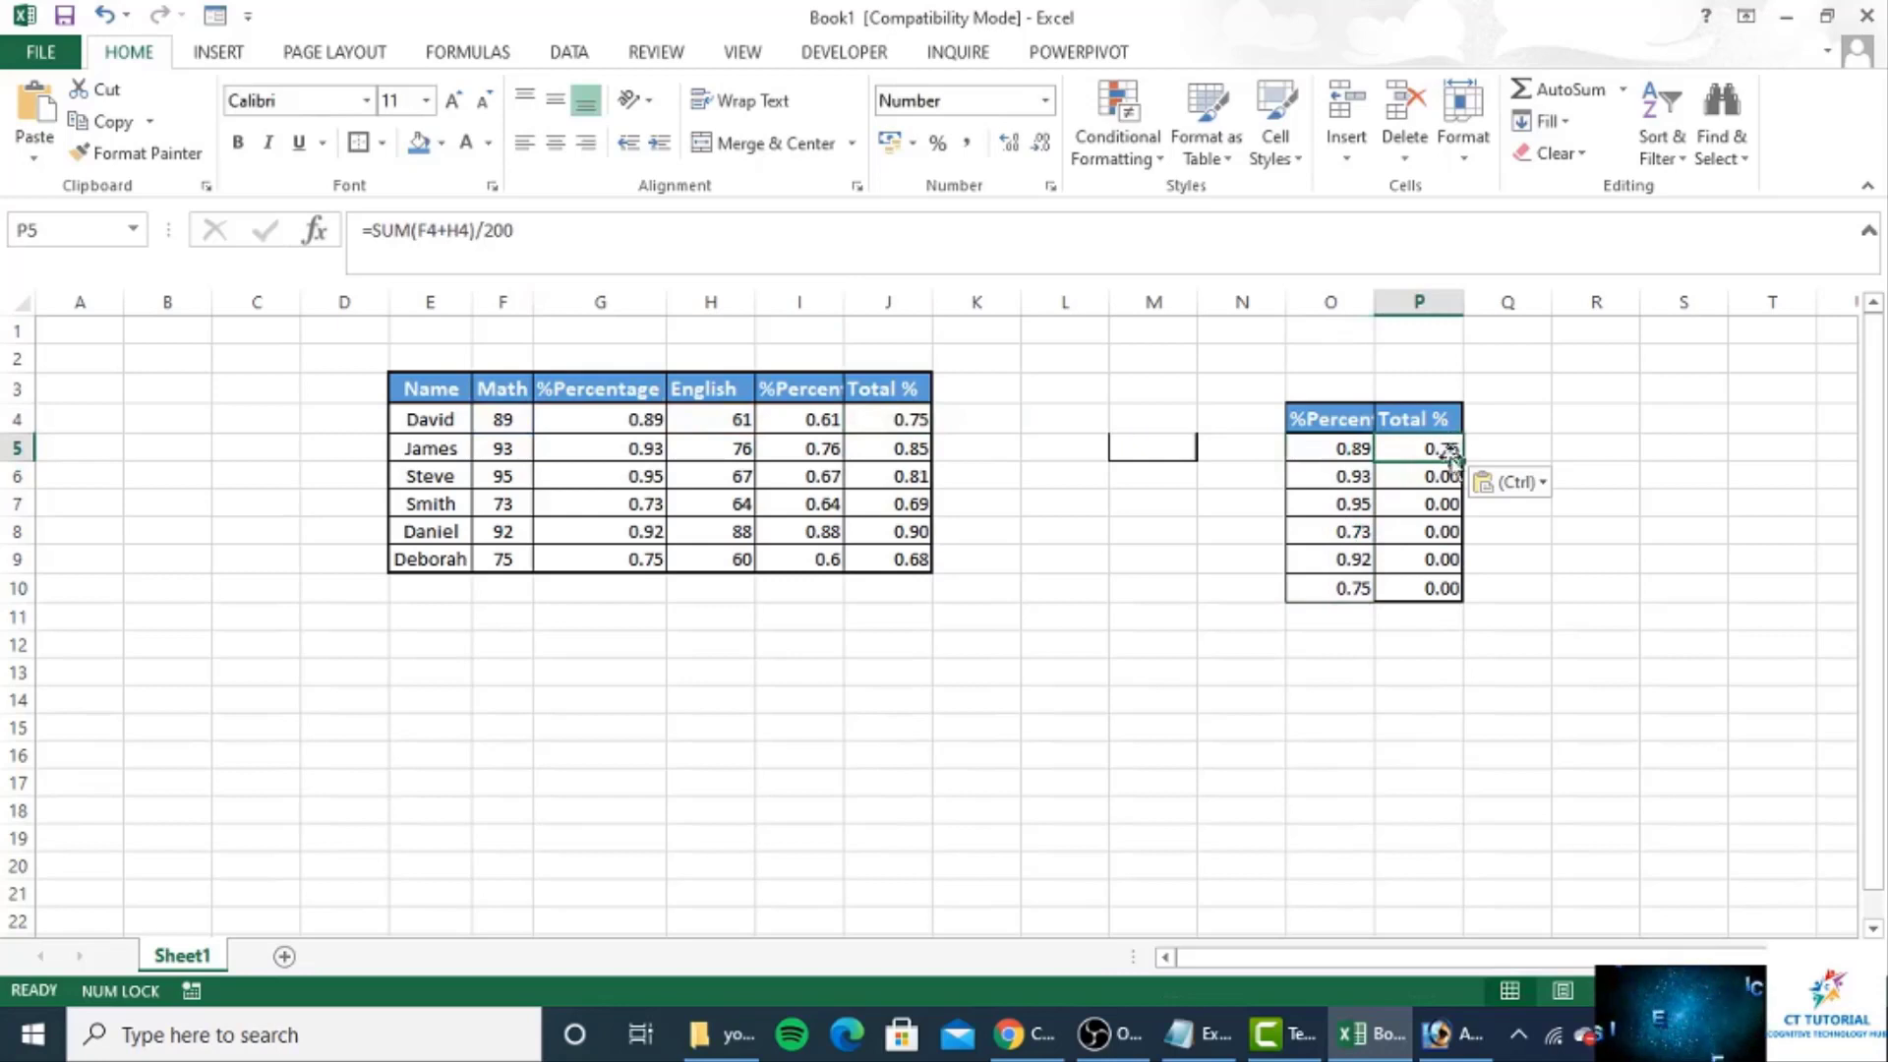
- Fill the total formula in P5 down to P10
{"action": "left_click_drag", "start_coordinate": [1464, 464], "coordinate": [1461, 598]}
{"action": "left_click", "coordinate": [1383, 482]}
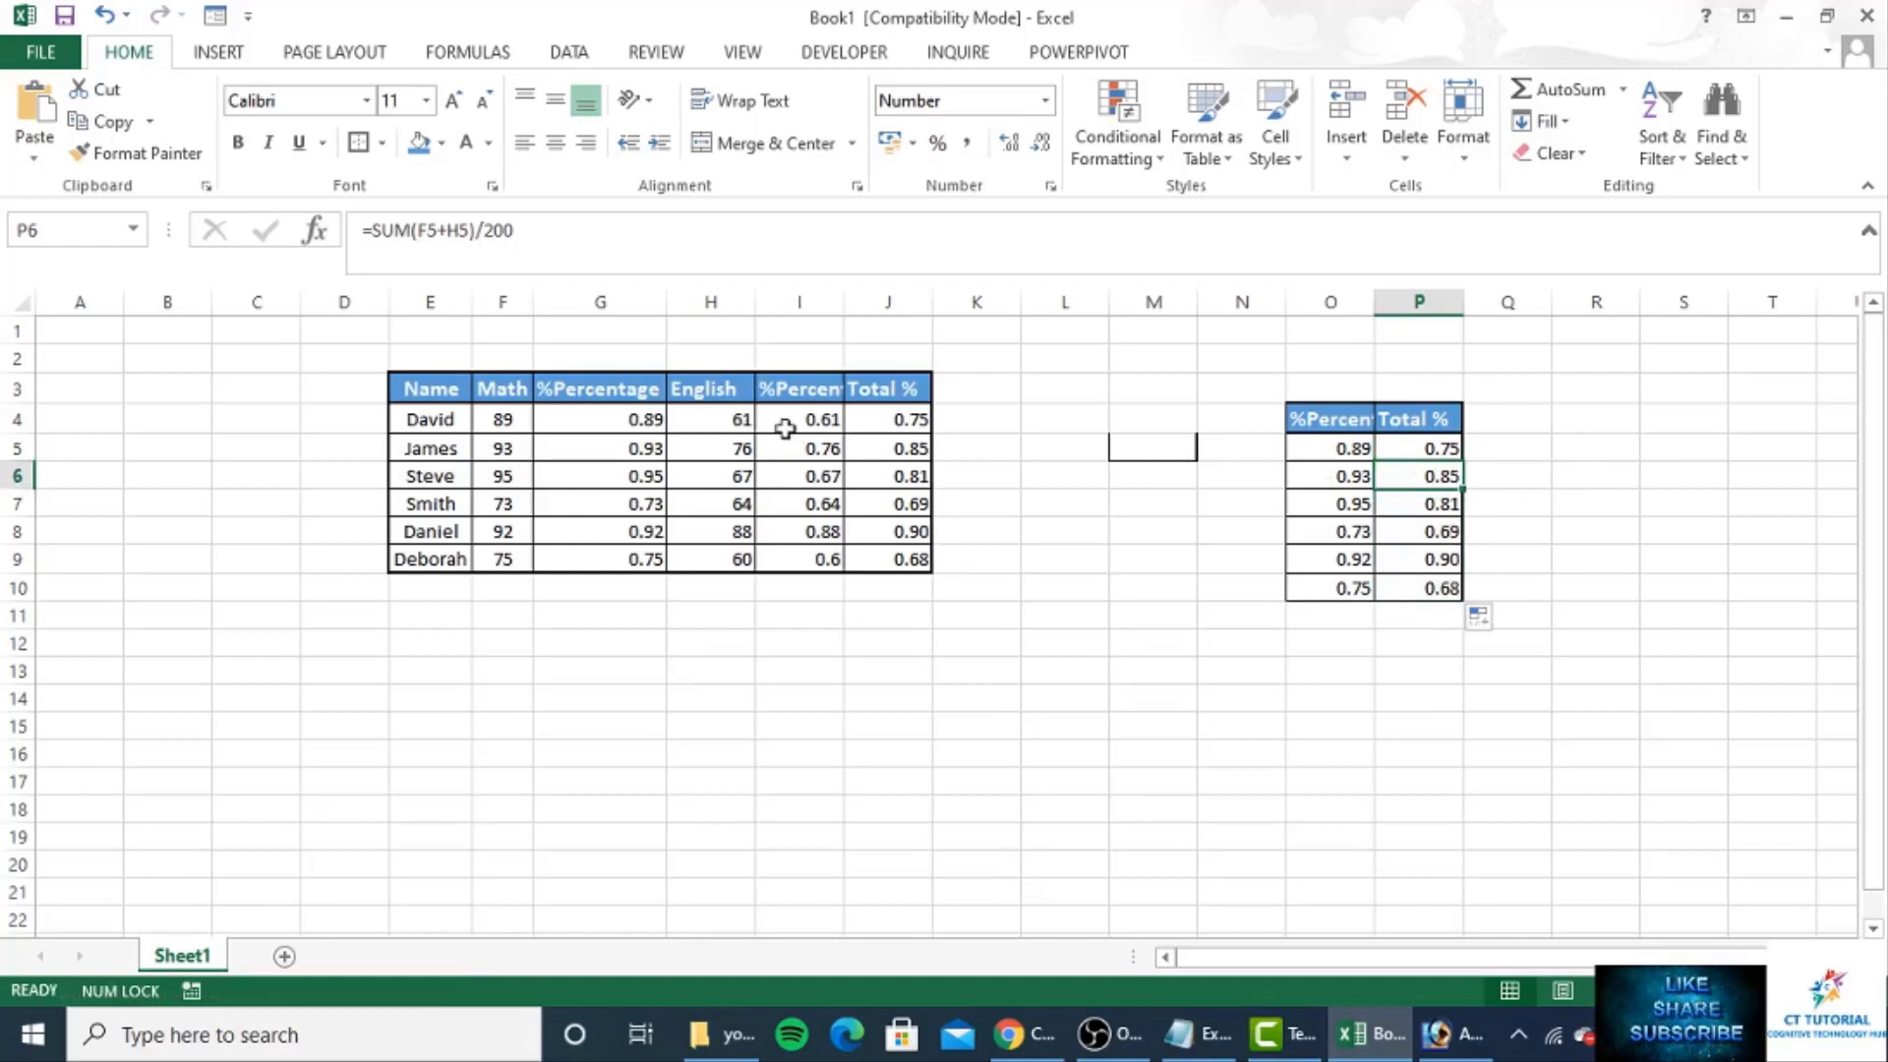
- Copy the %Percentage column G3:G9 to R4:R10 and the Total % column J3:J9 to S4:S10
{"action": "left_click_drag", "start_coordinate": [597, 388], "coordinate": [602, 556]}
{"action": "key", "text": "ctrl+c"}
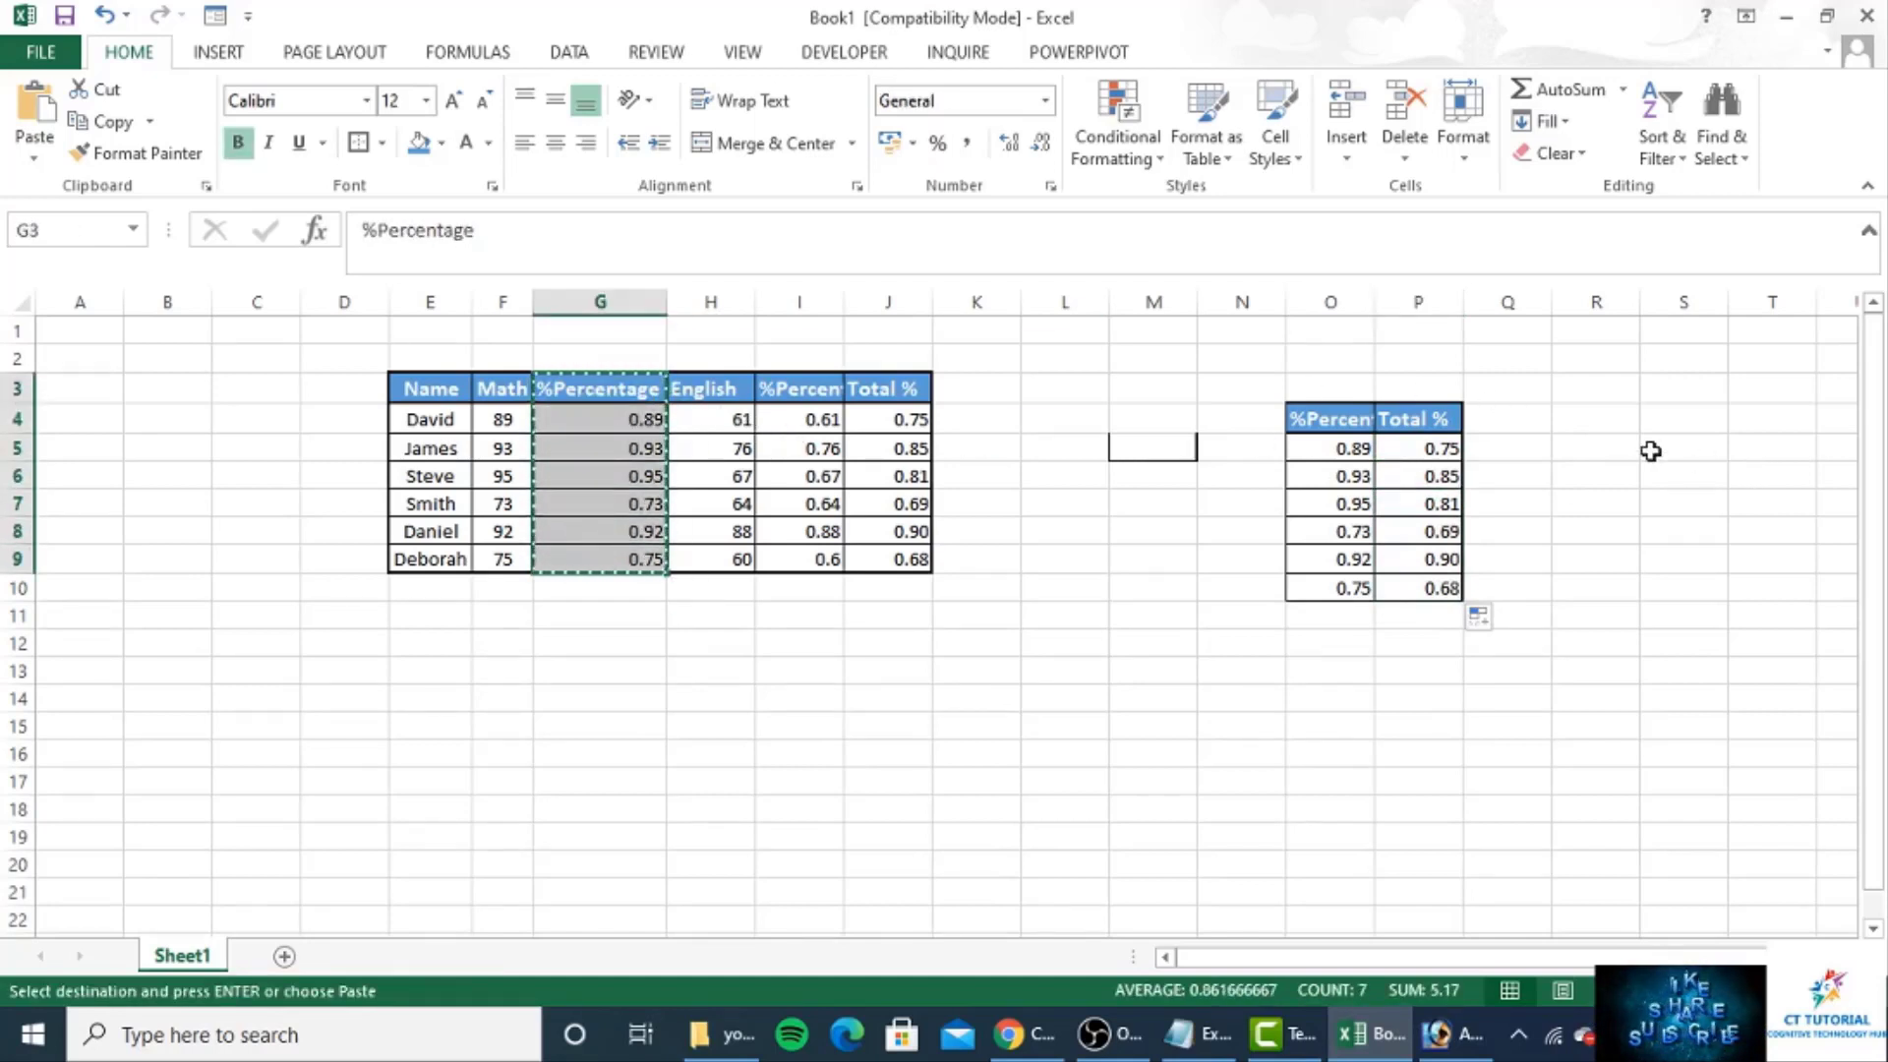
{"action": "left_click", "coordinate": [1554, 414]}
{"action": "key", "text": "ctrl+v"}
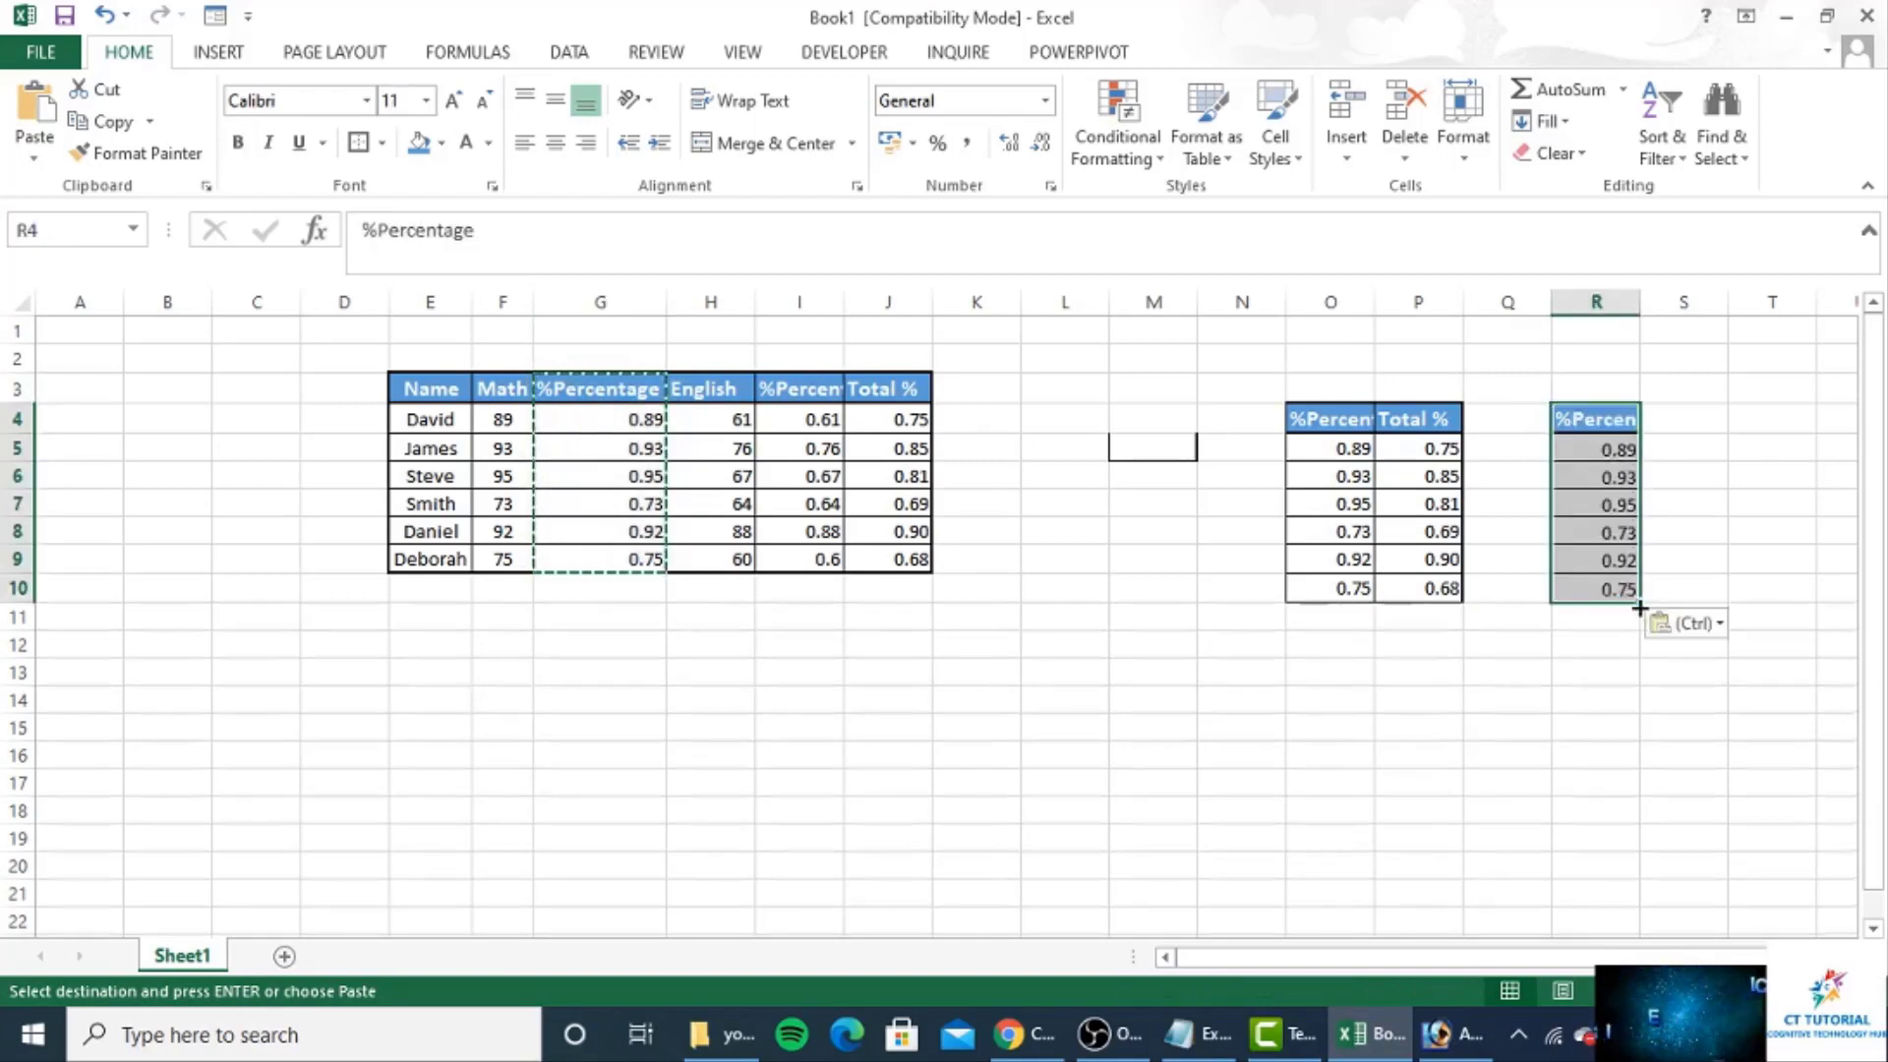
{"action": "left_click_drag", "start_coordinate": [890, 388], "coordinate": [880, 560]}
{"action": "key", "text": "ctrl+c"}
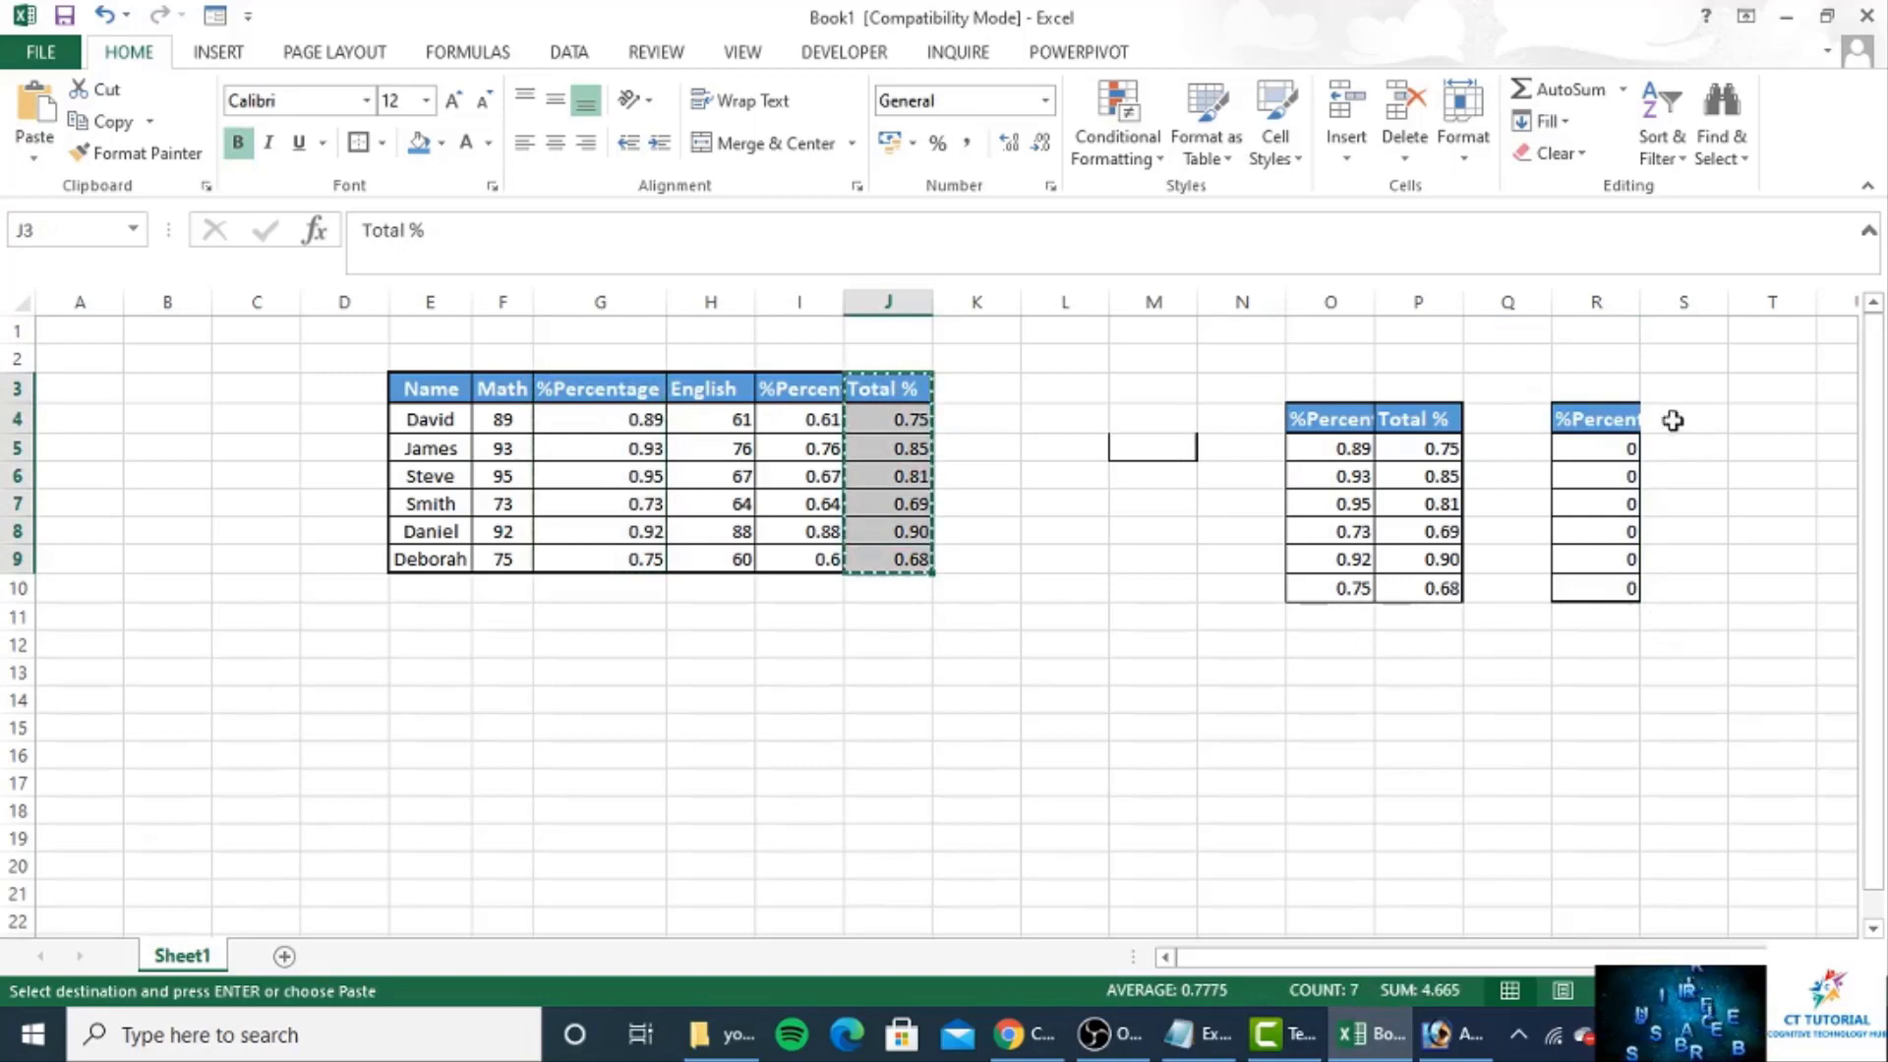
{"action": "left_click", "coordinate": [1672, 421]}
{"action": "key", "text": "ctrl+v"}
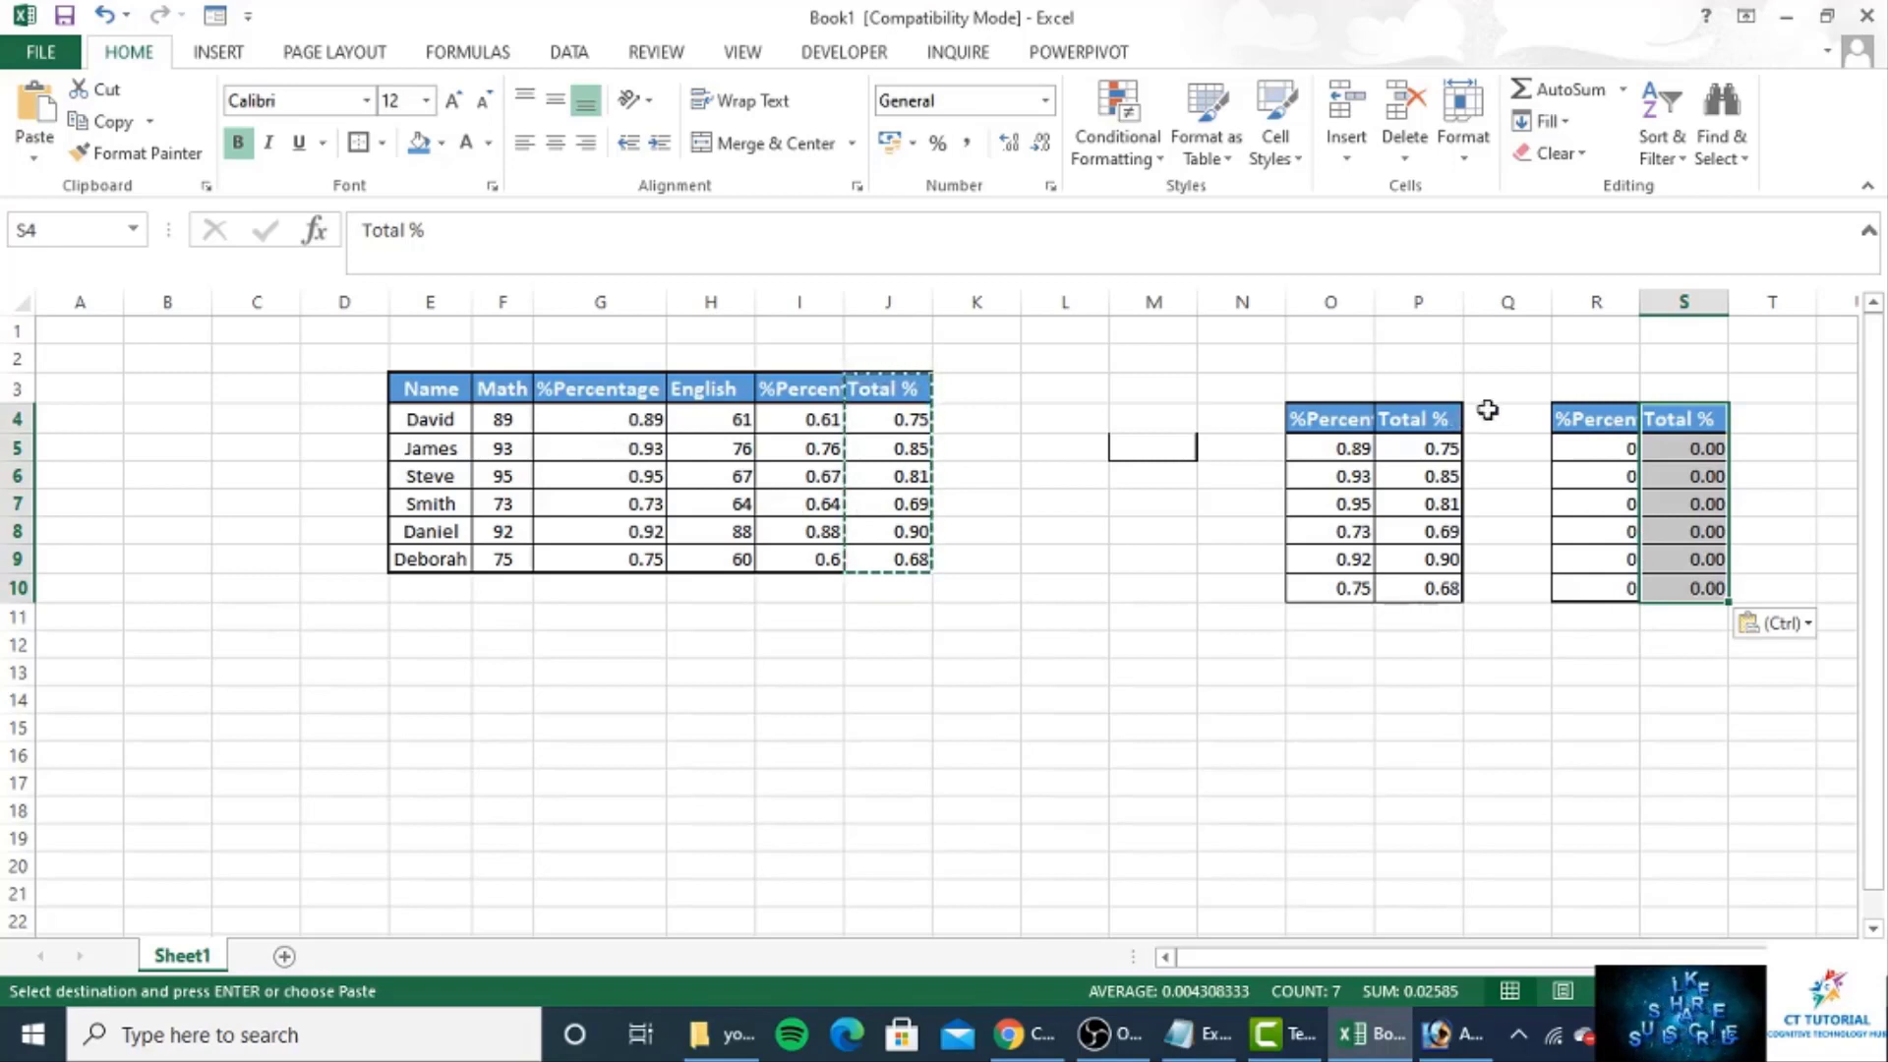
- Replace every "=" with "HACK" in the %Percentage column G3:G9 and the Total % column J3:J9
{"action": "left_click", "coordinate": [610, 414]}
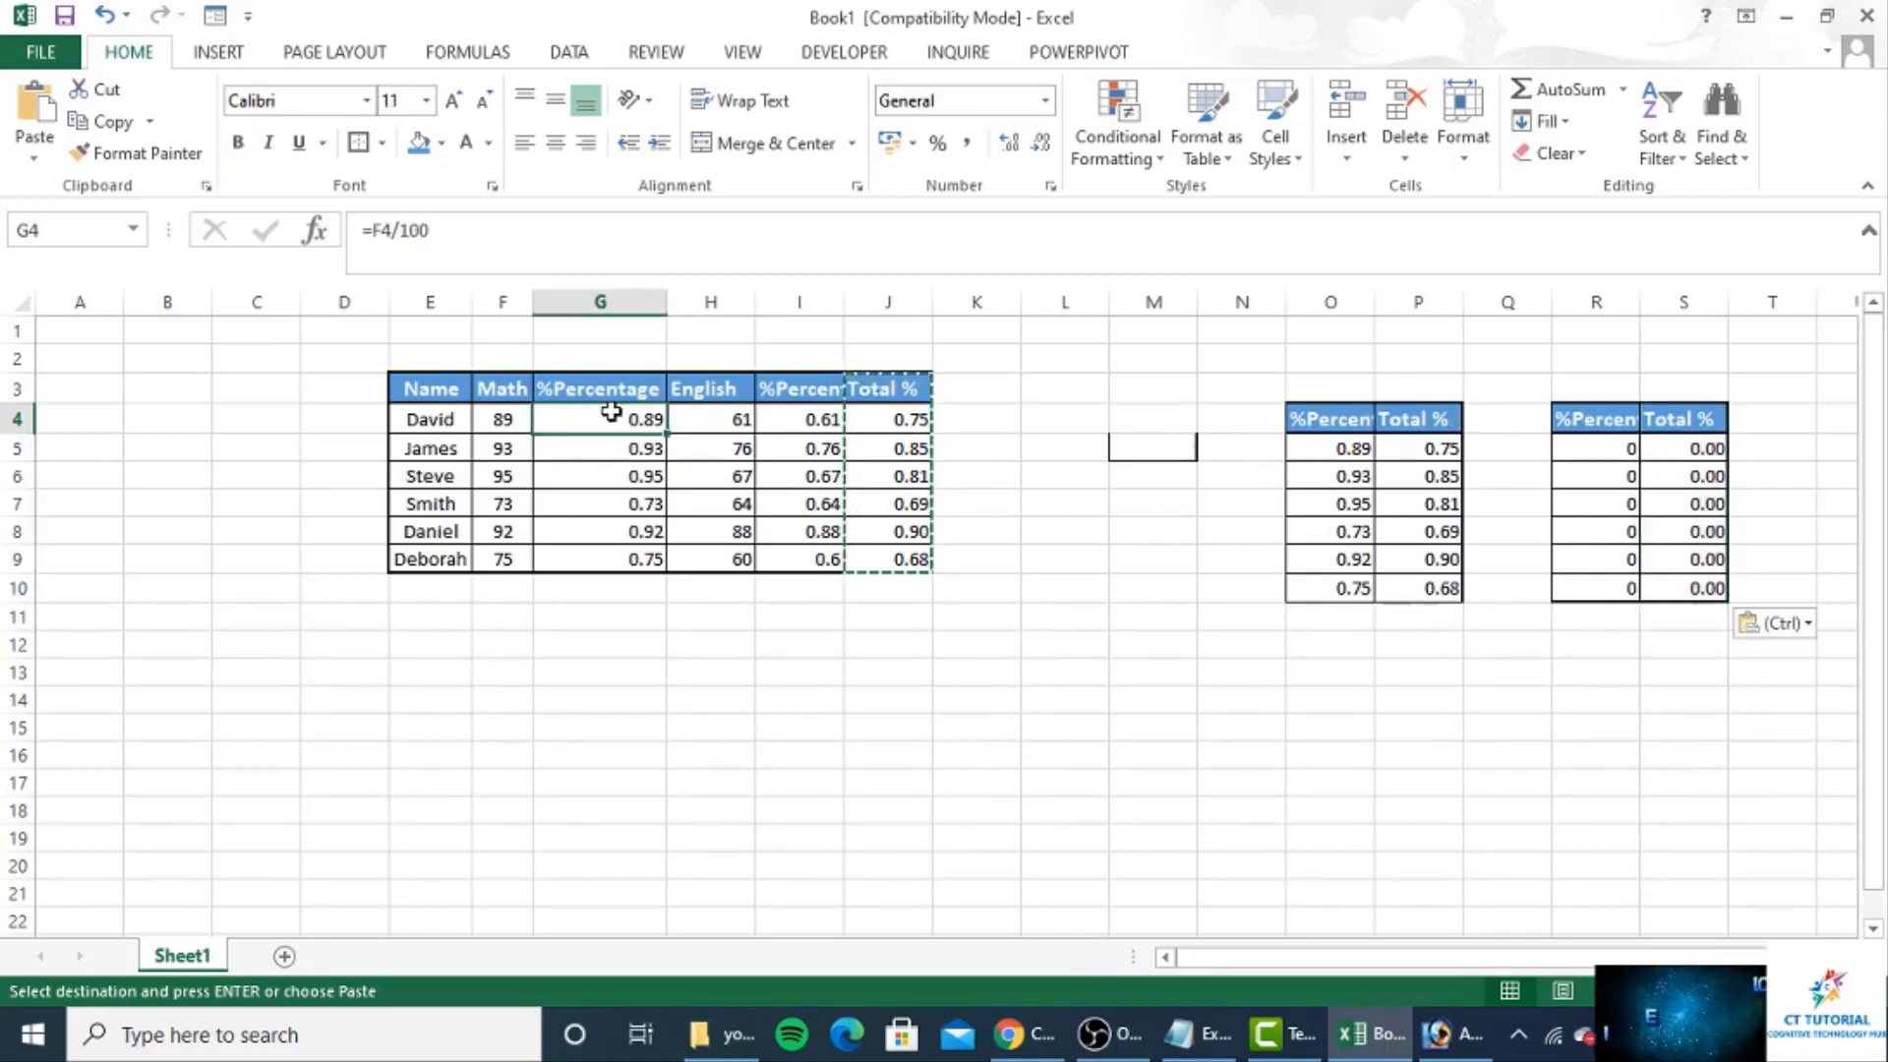
{"action": "left_click_drag", "start_coordinate": [599, 382], "coordinate": [590, 560]}
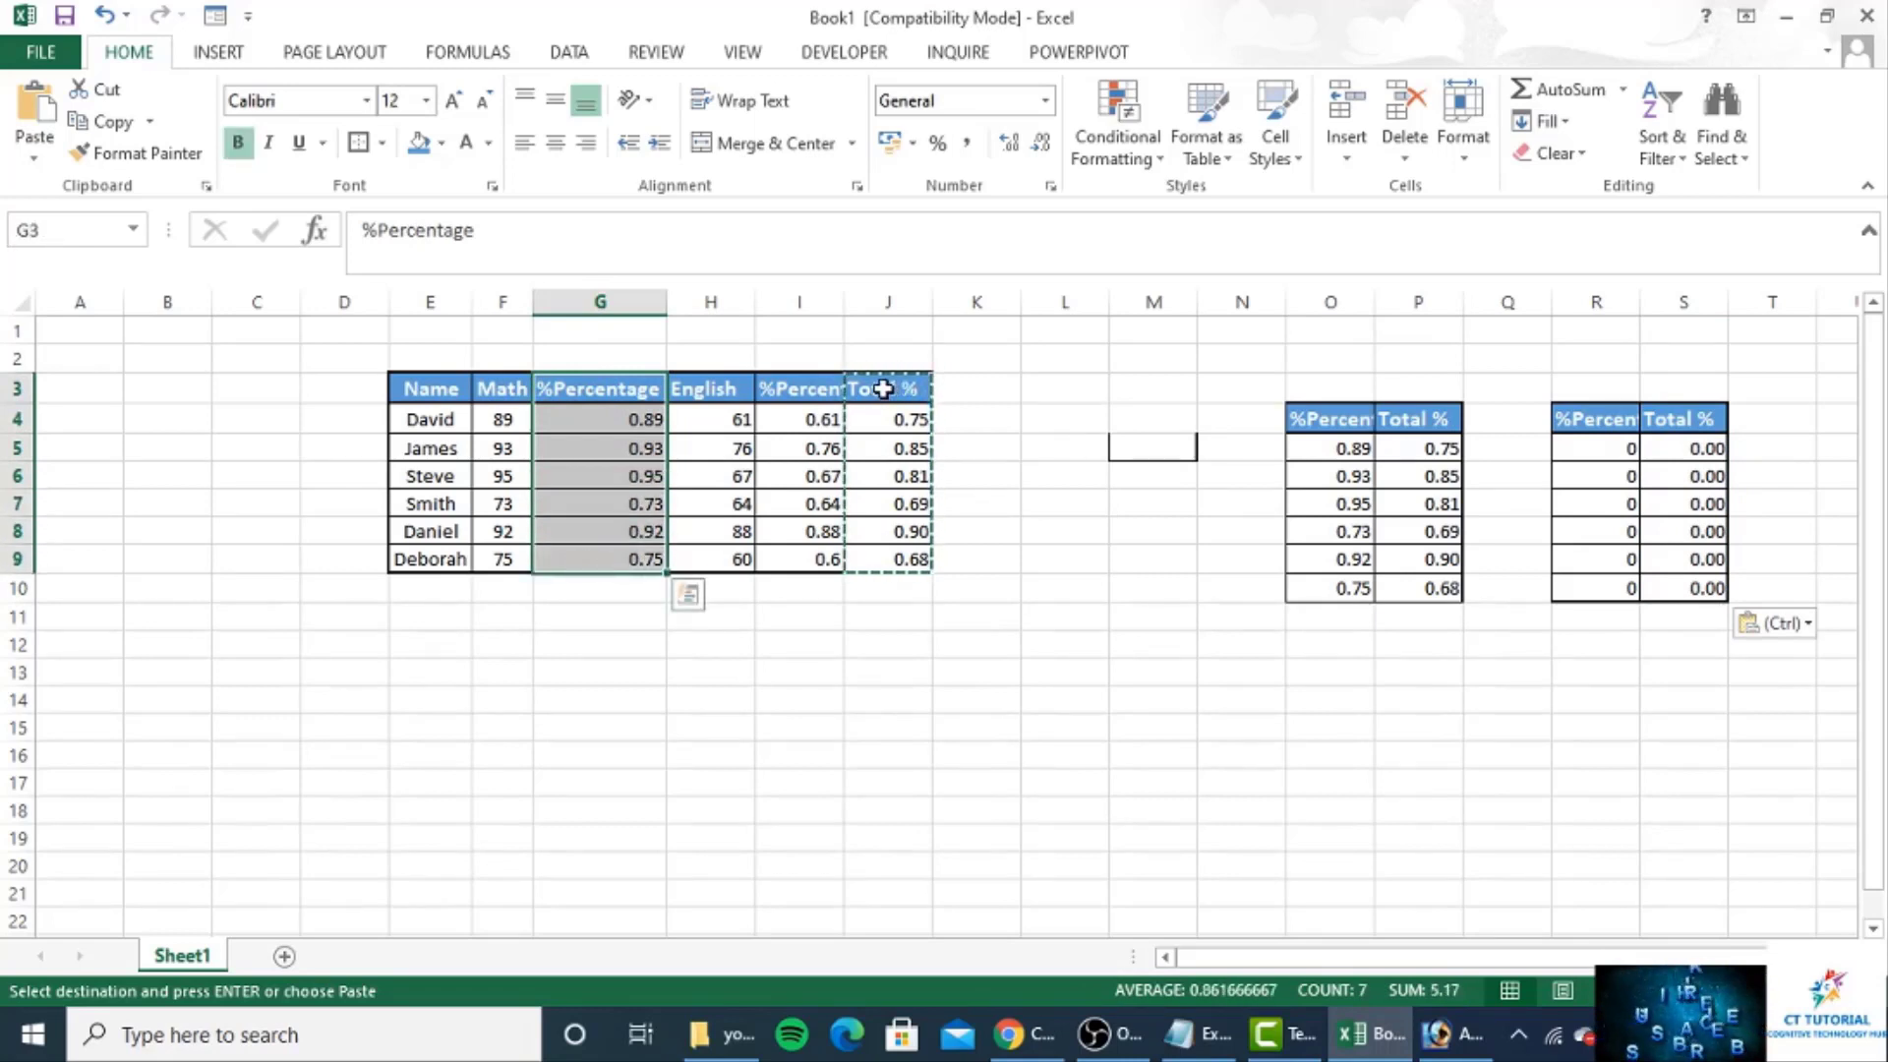
{"action": "left_click_drag", "start_coordinate": [883, 389], "coordinate": [875, 568]}
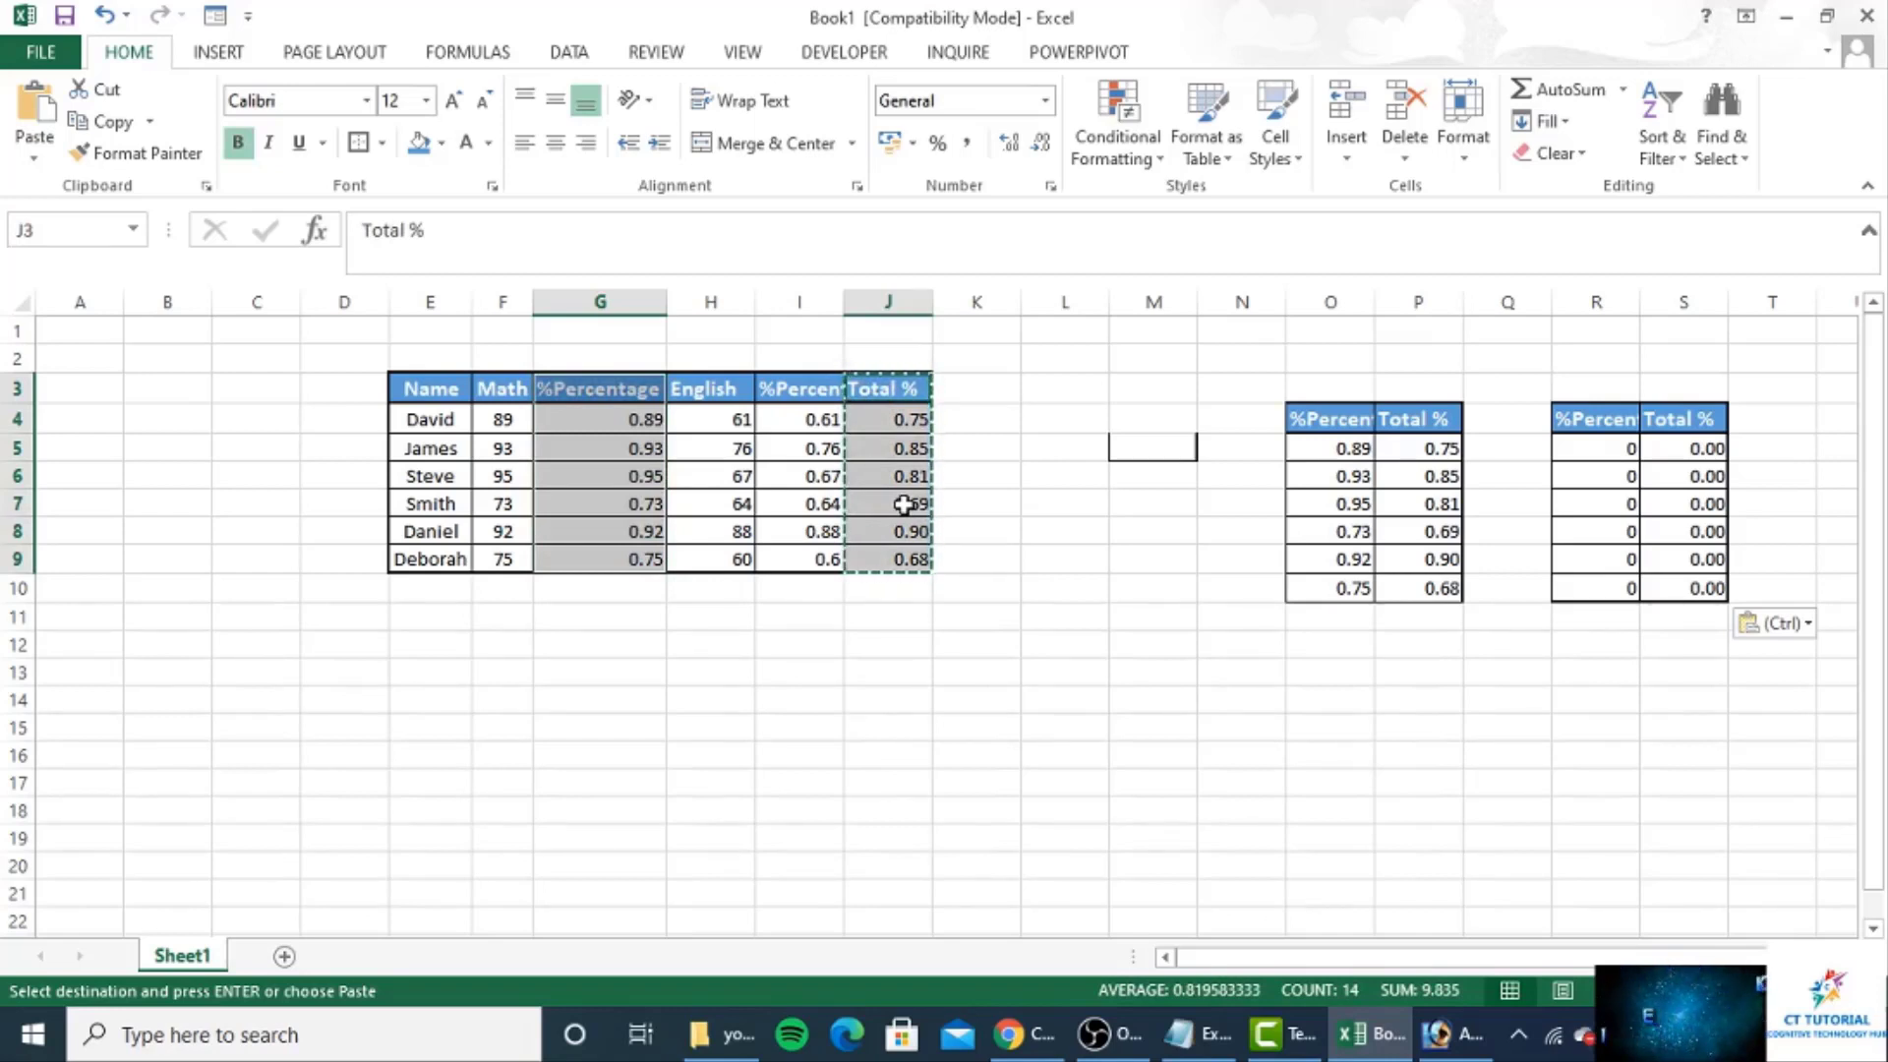
{"action": "key", "text": "ctrl+h"}
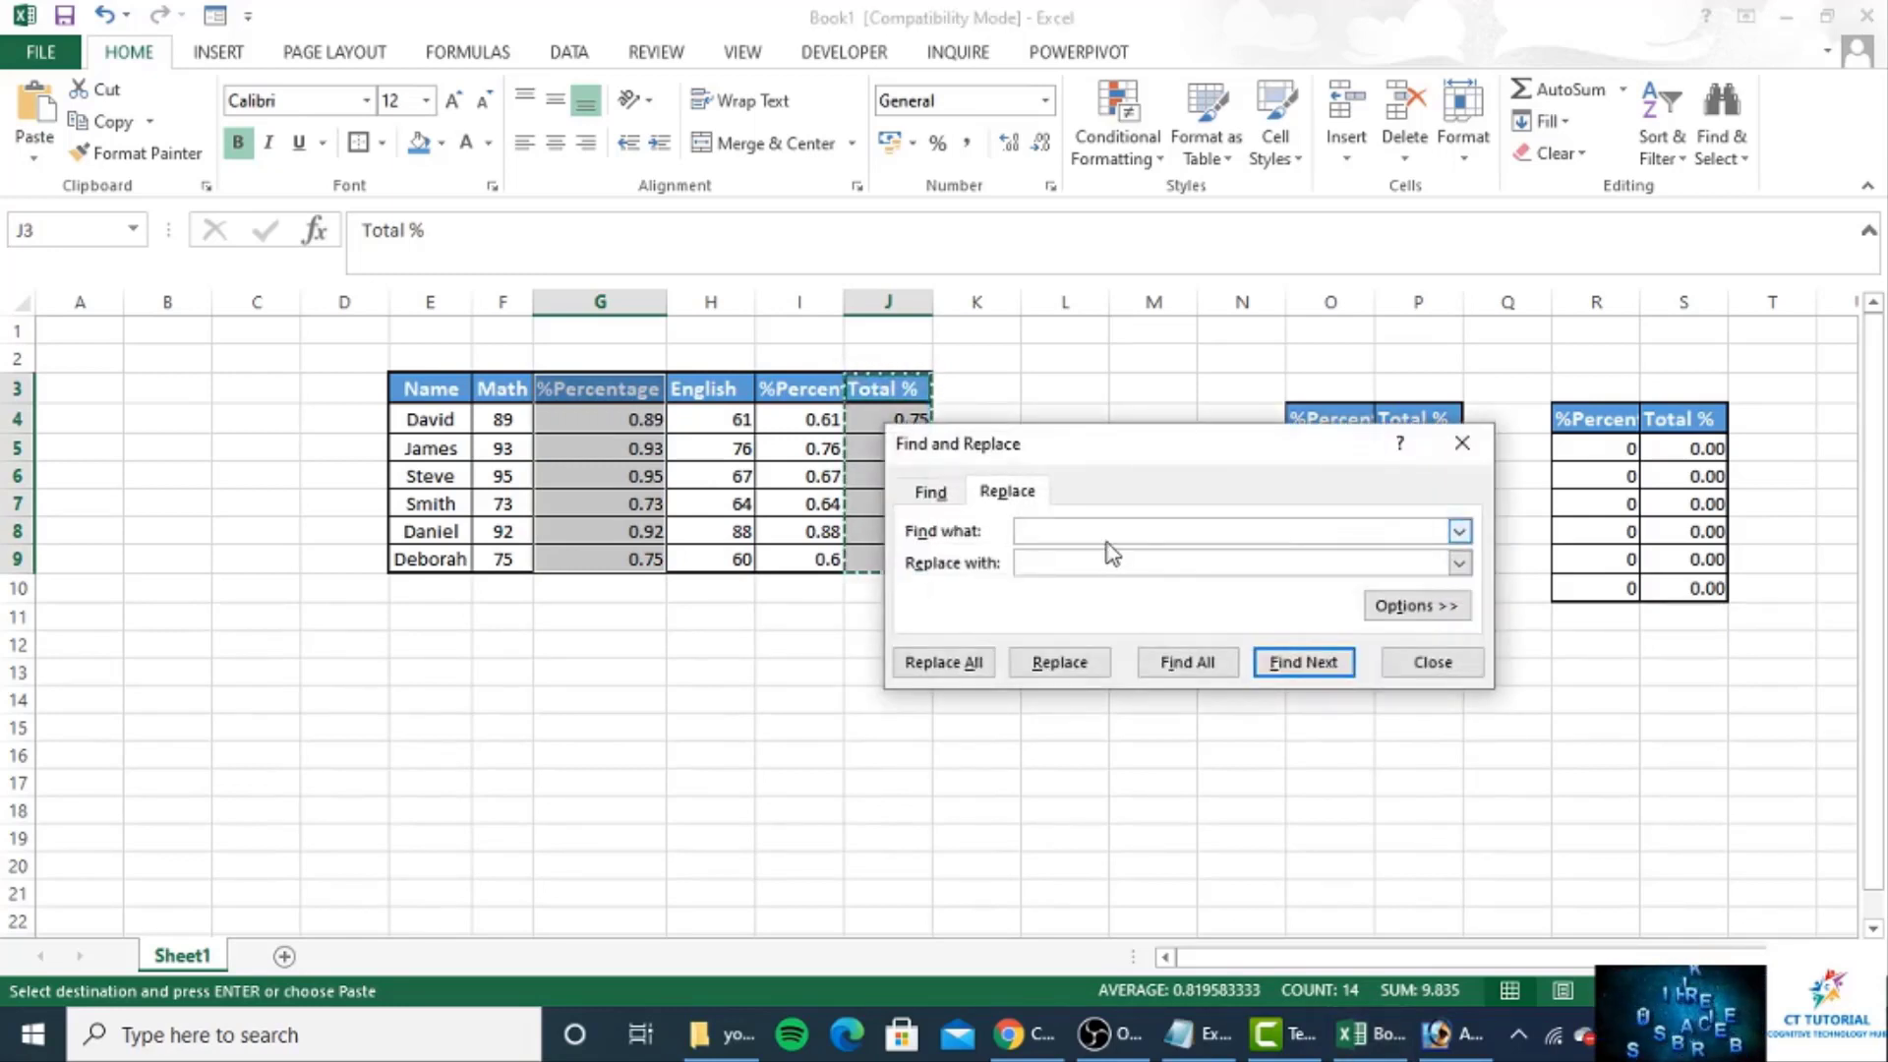
{"action": "type", "text": "="}
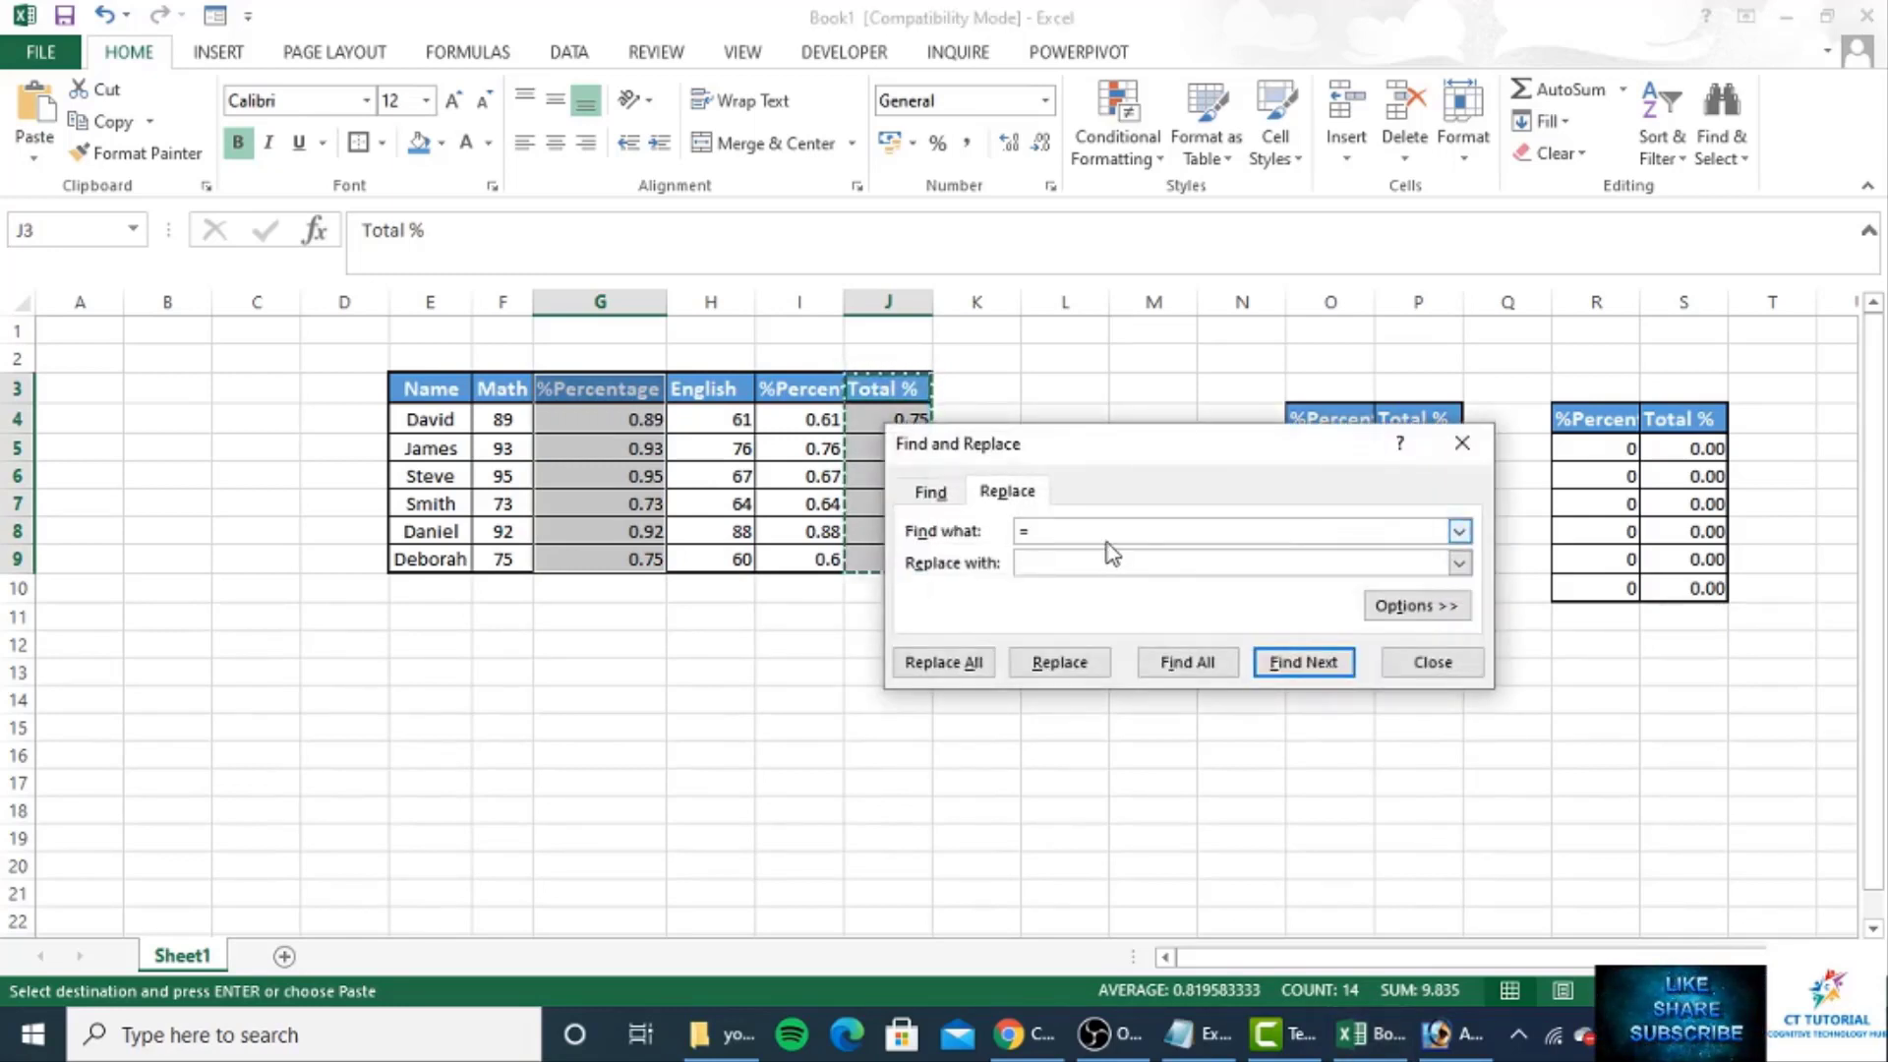
{"action": "key", "text": "Tab"}
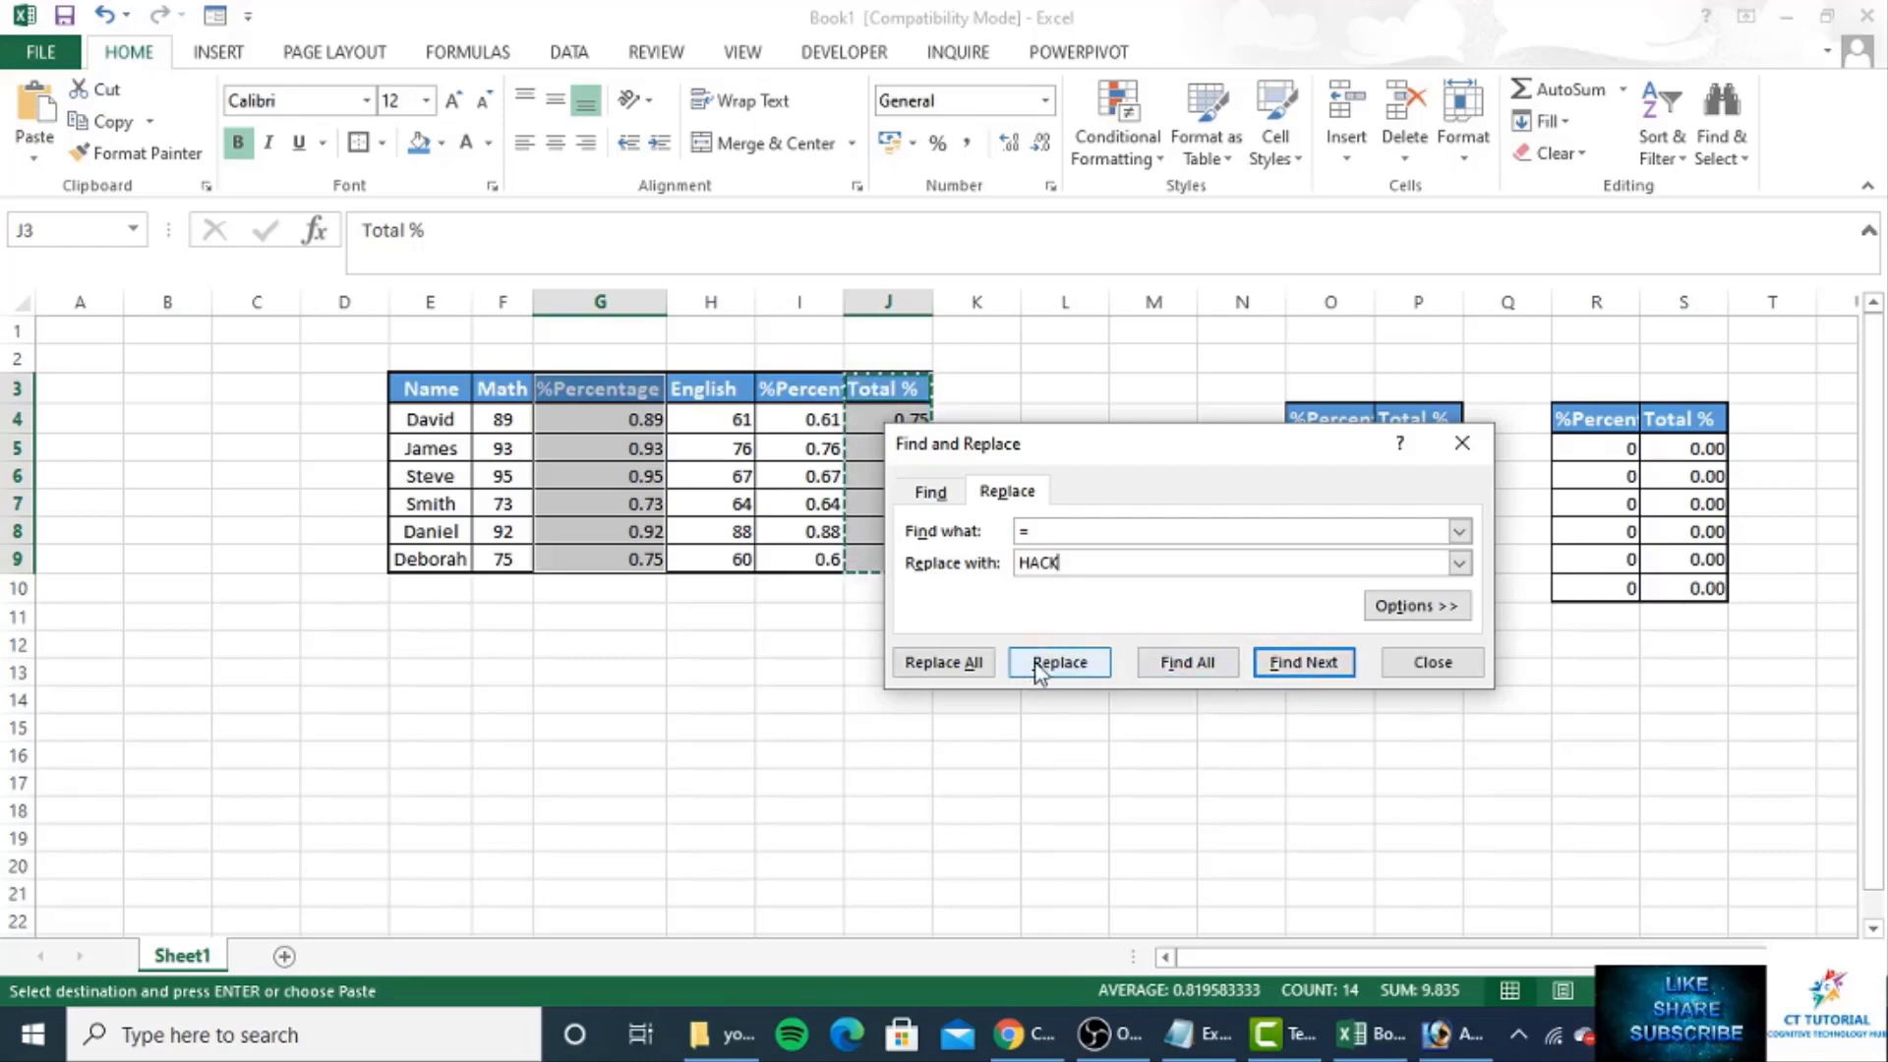
{"action": "left_click", "coordinate": [971, 666]}
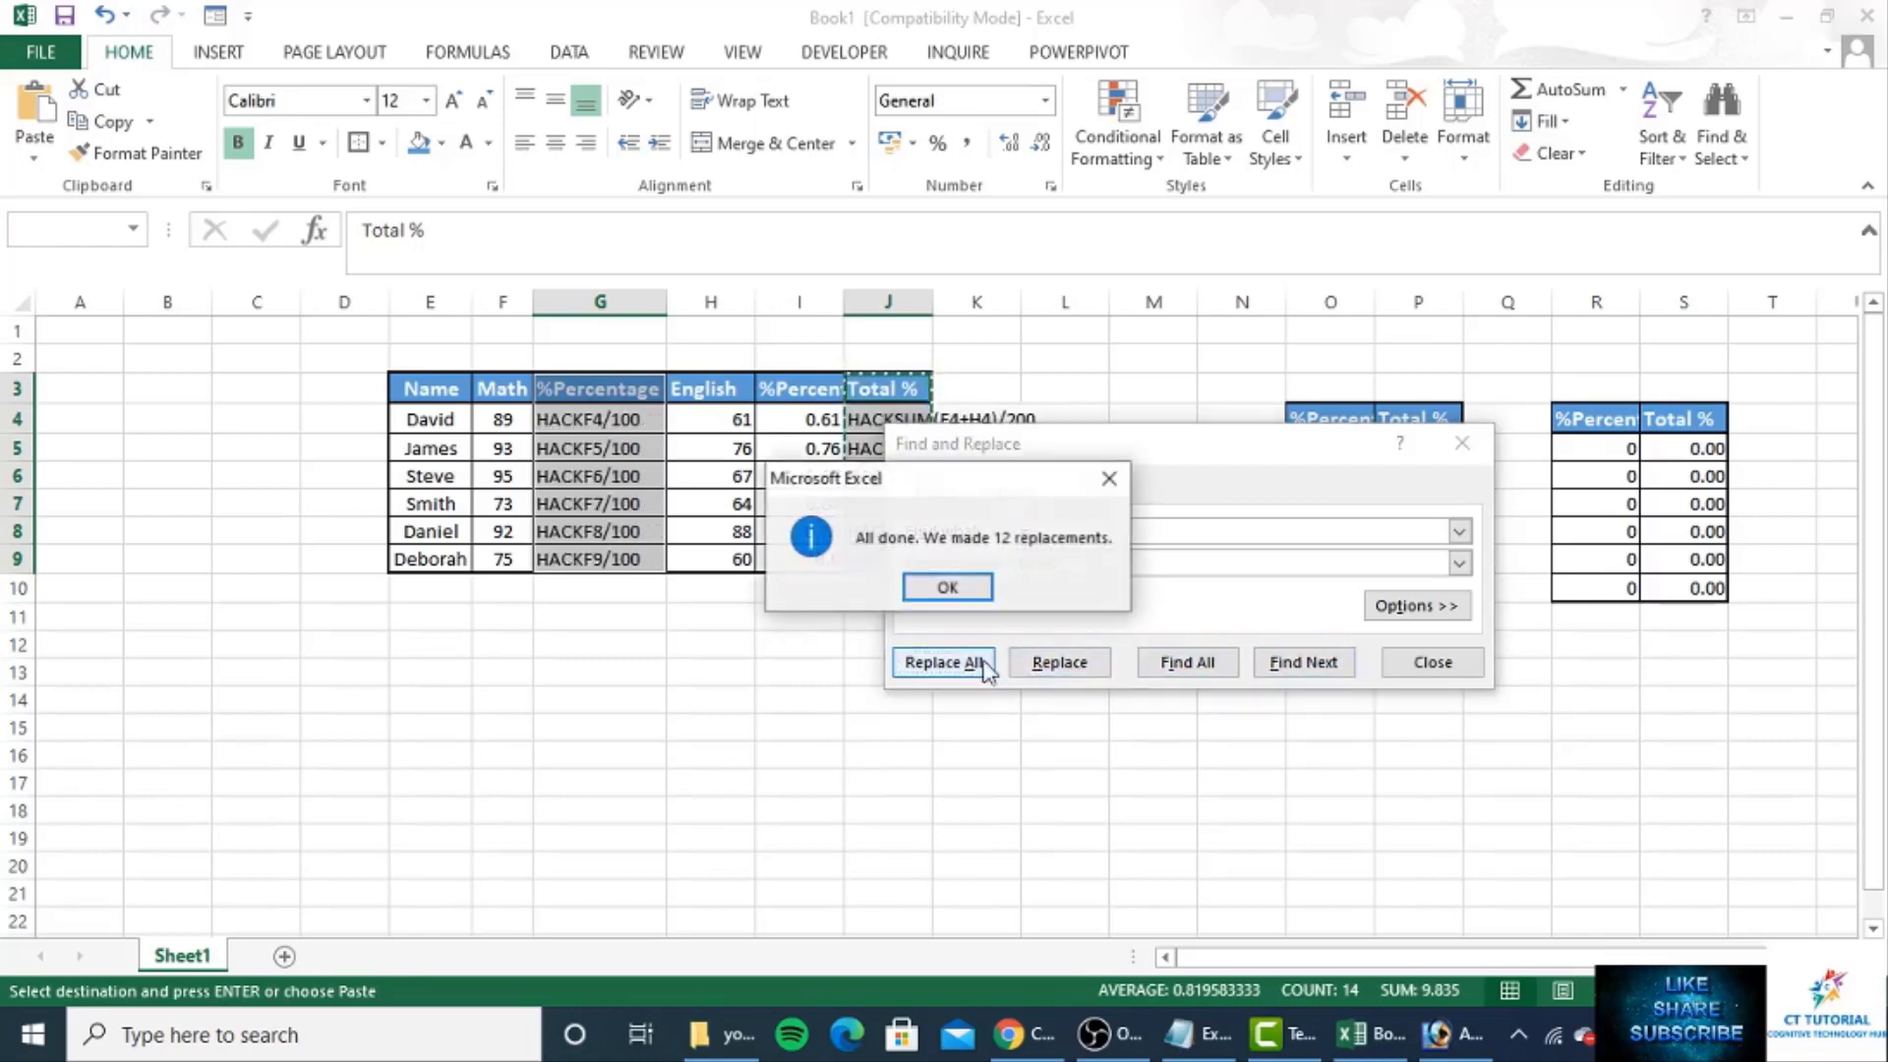
{"action": "left_click", "coordinate": [952, 585]}
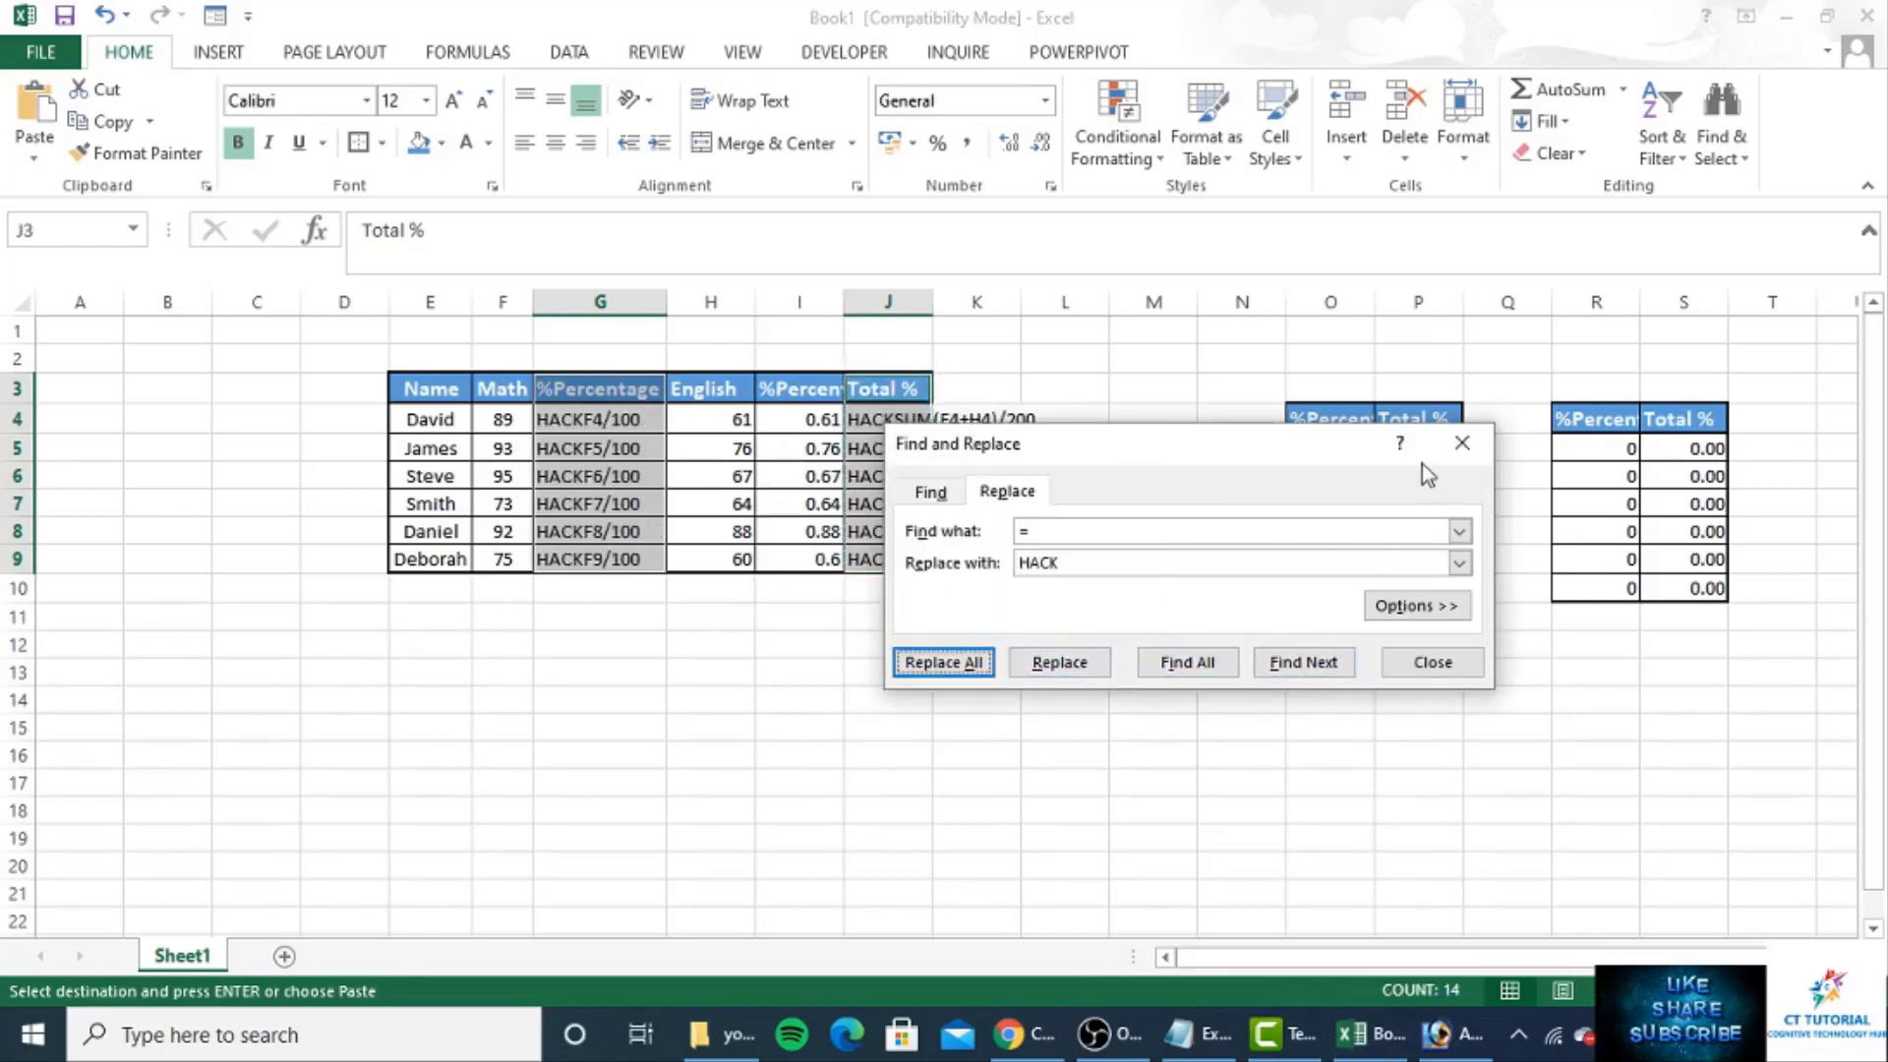
{"action": "left_click", "coordinate": [1472, 454]}
- Copy the HACK text columns G3:G9 and J3:J9 together and paste them over R4:S10
{"action": "left_click", "coordinate": [593, 450]}
{"action": "left_click", "coordinate": [578, 413]}
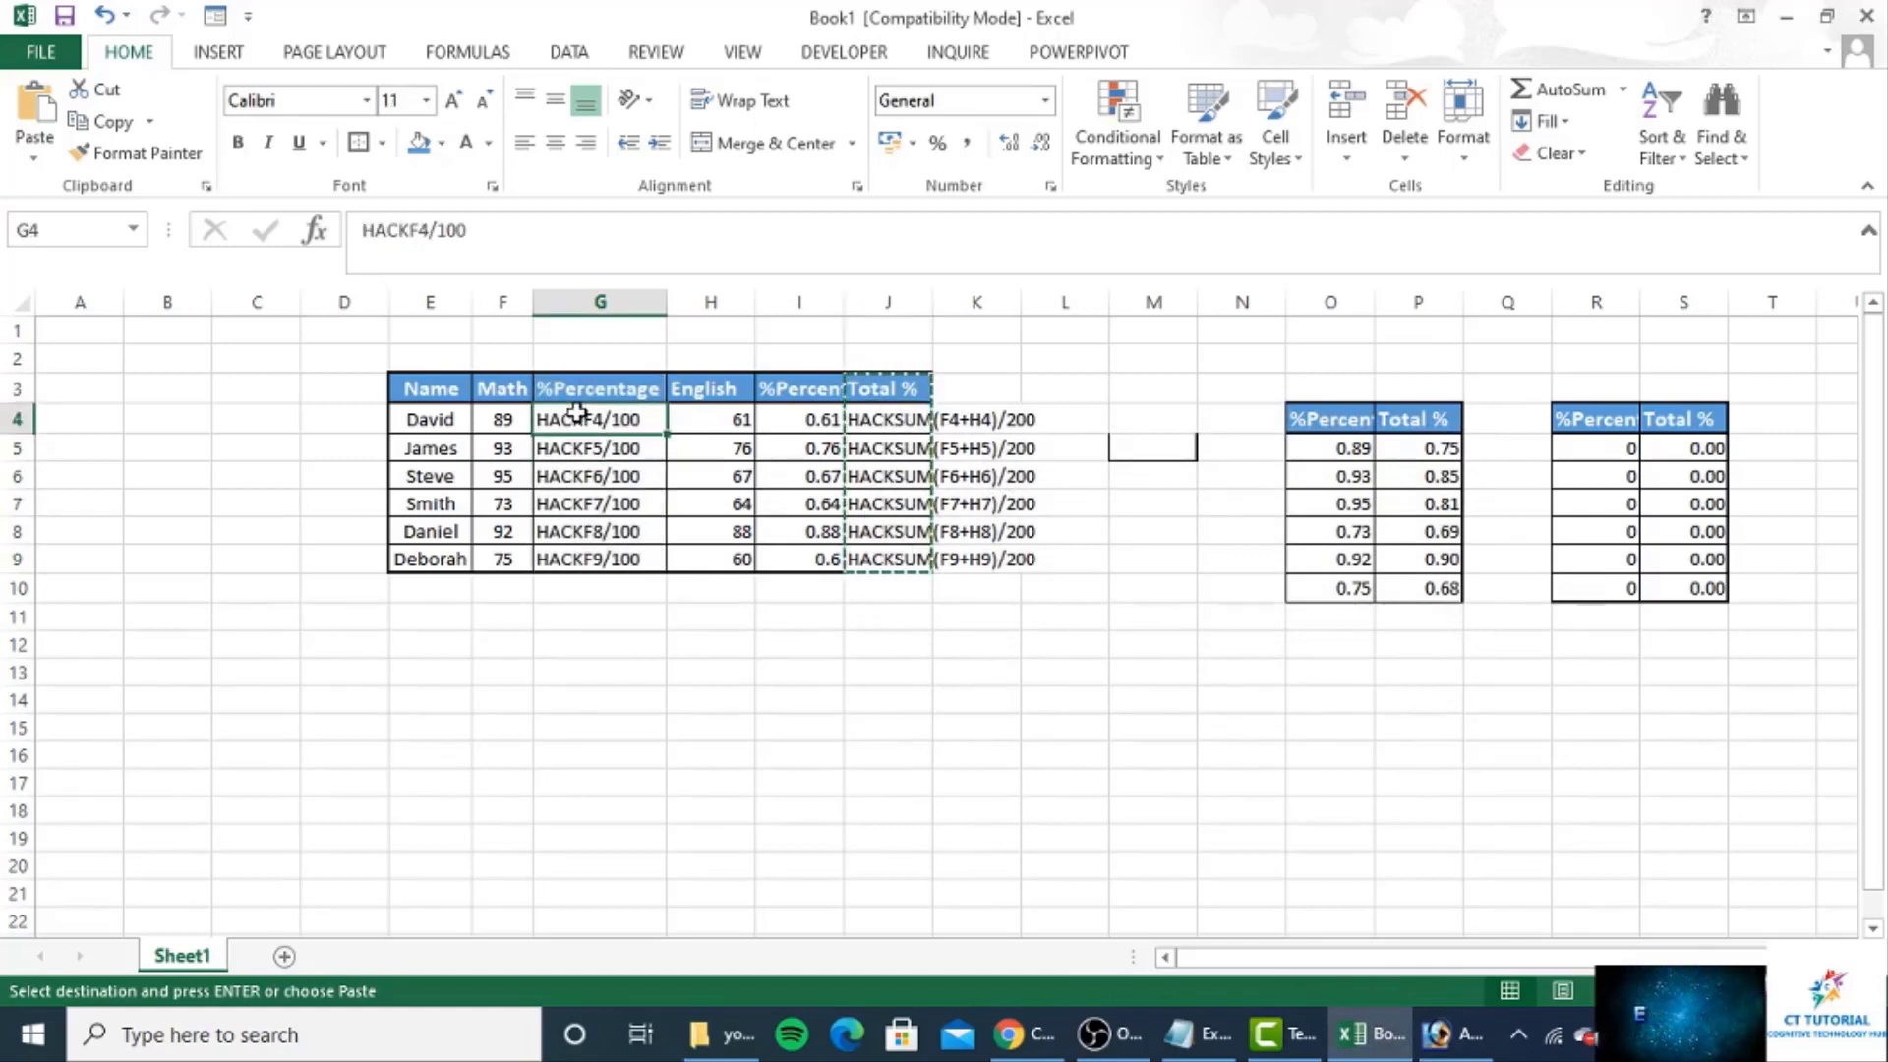
{"action": "left_click_drag", "start_coordinate": [592, 387], "coordinate": [588, 562]}
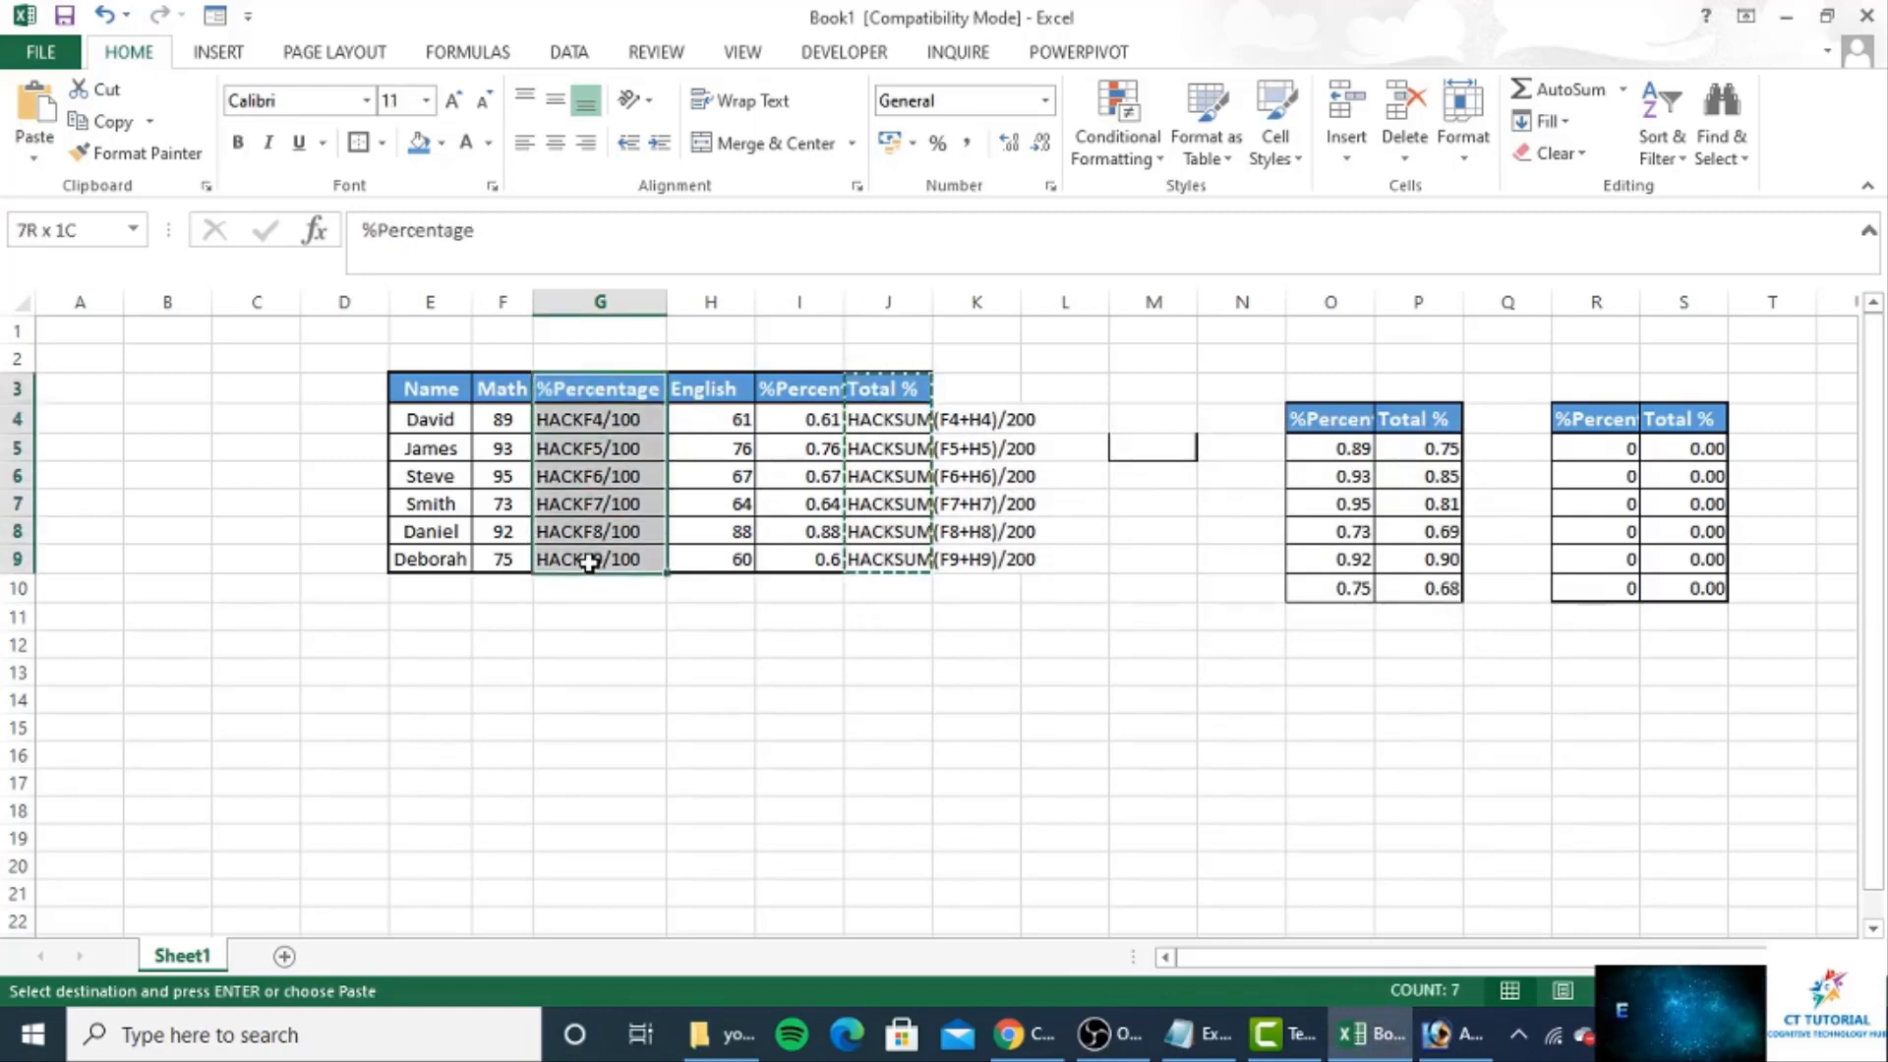
{"action": "left_click_drag", "start_coordinate": [873, 389], "coordinate": [862, 541]}
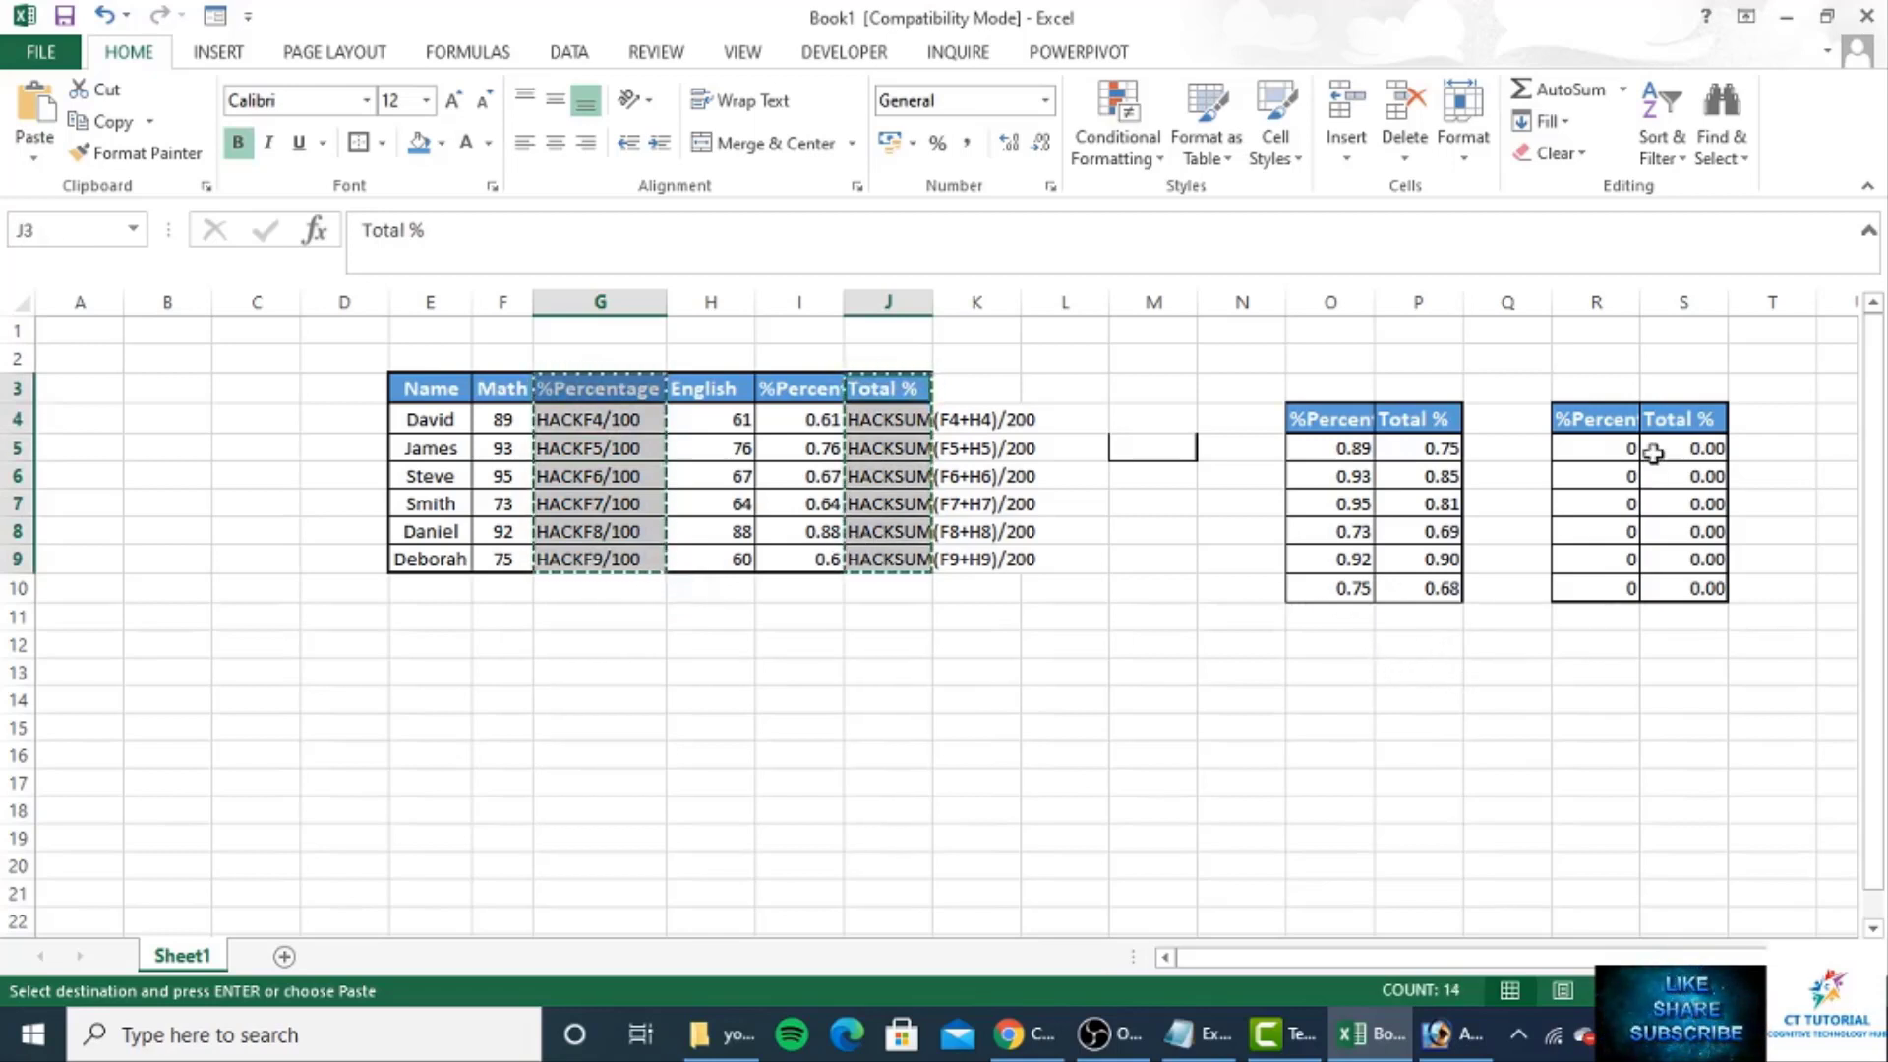
{"action": "left_click_drag", "start_coordinate": [1593, 418], "coordinate": [1706, 591]}
{"action": "key", "text": "ctrl+v"}
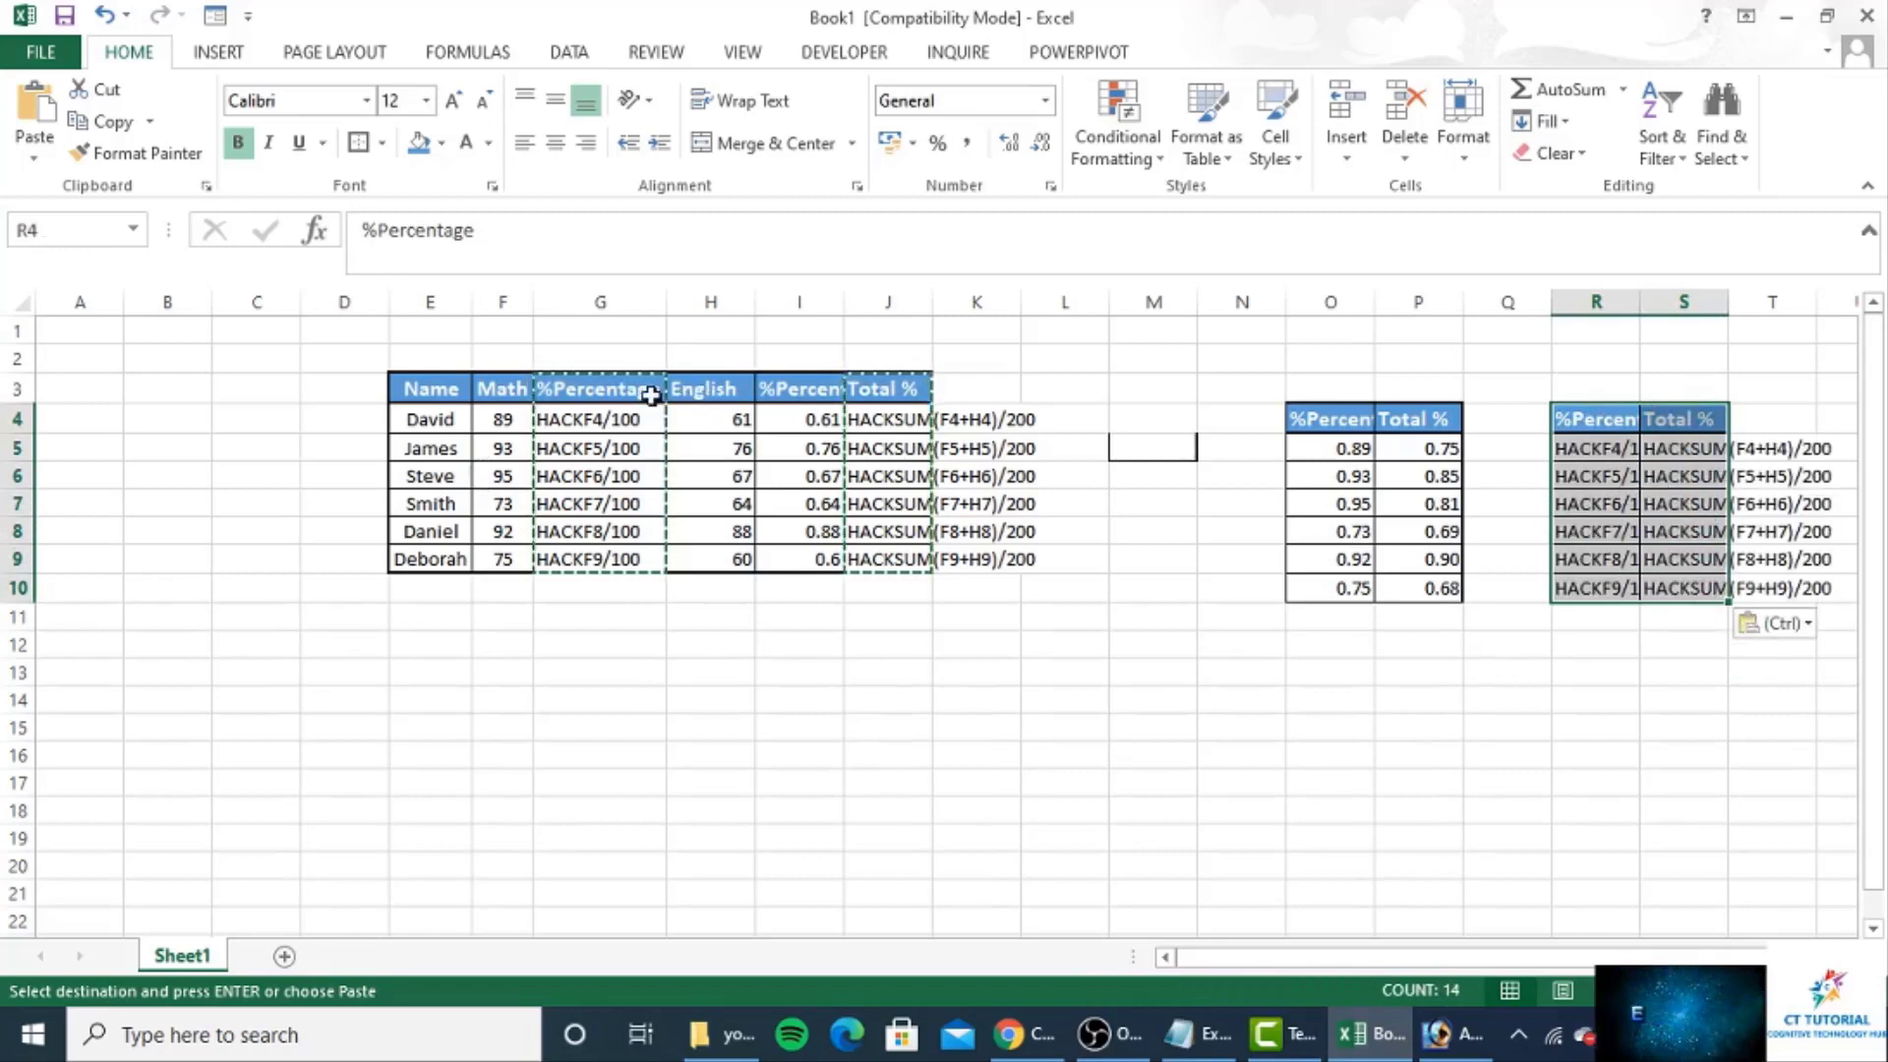
- Replace every "HACK" with "=" in G3:G9, J3:J9 and the pasted range R4:S10
{"action": "left_click_drag", "start_coordinate": [568, 391], "coordinate": [577, 560]}
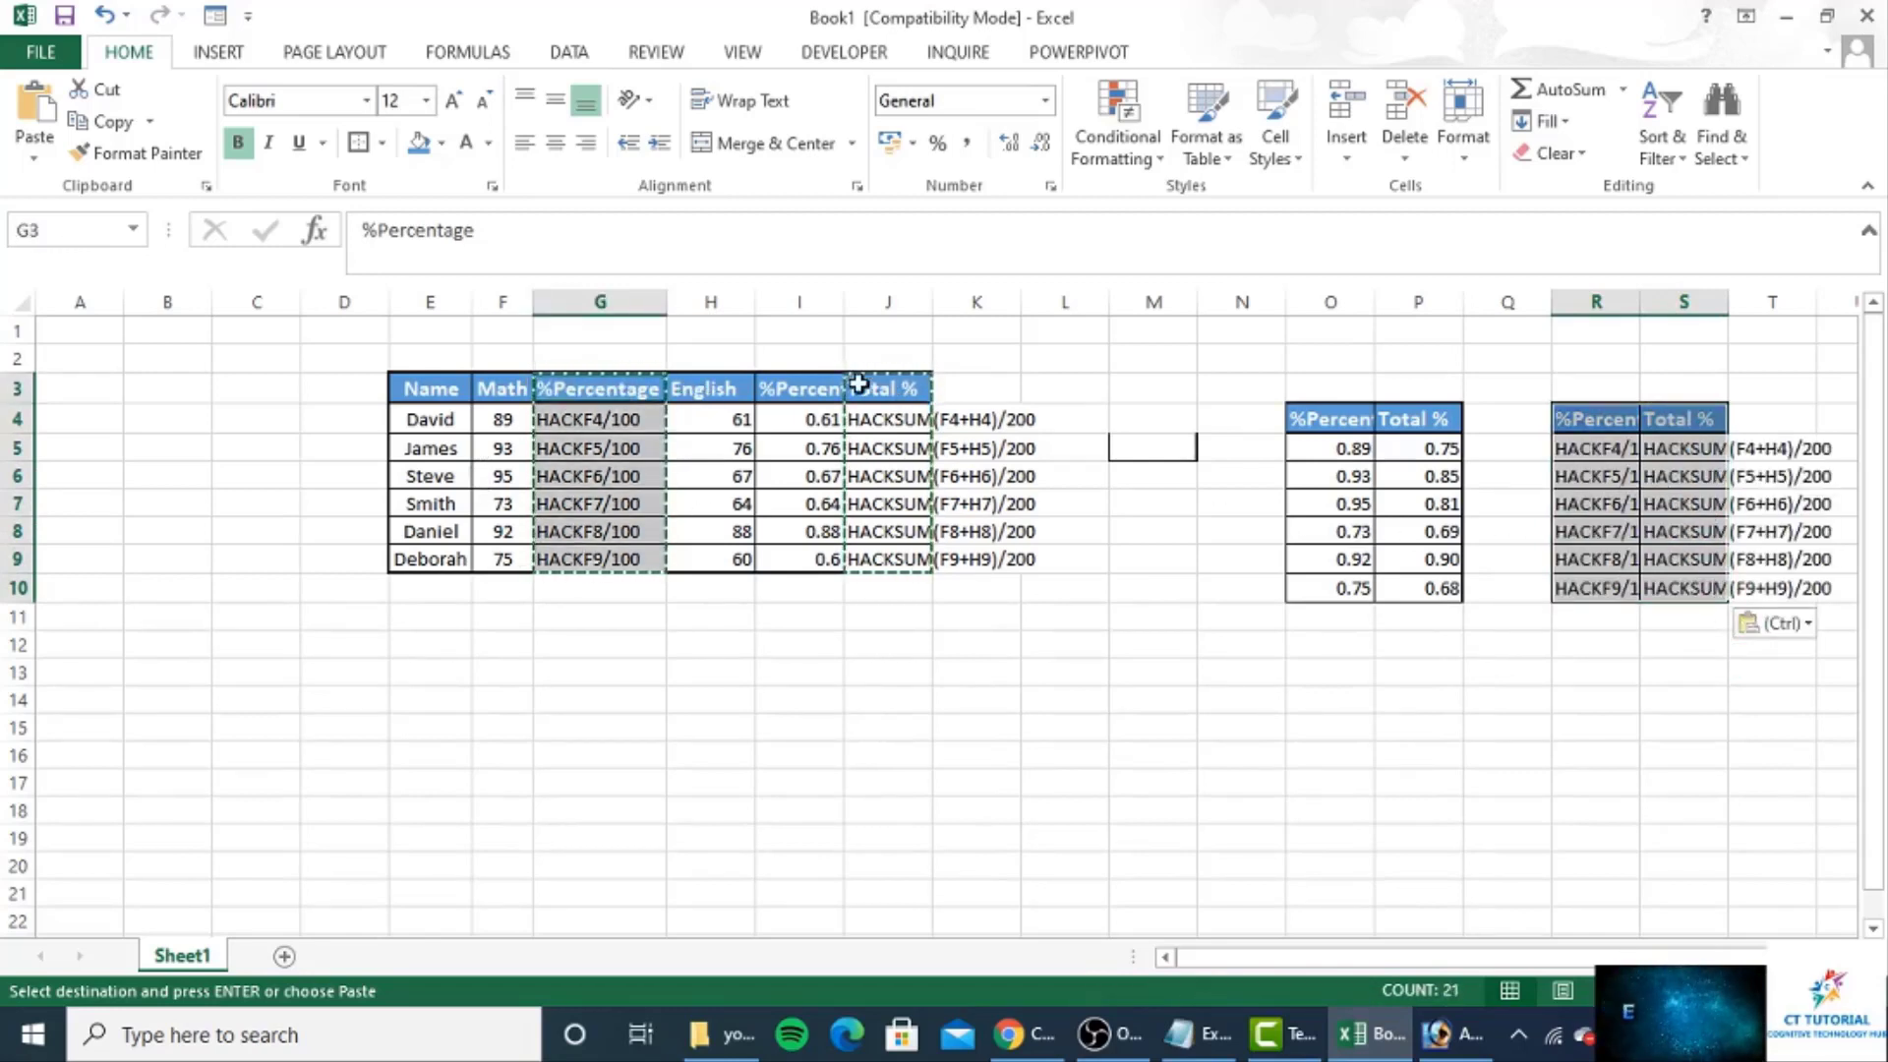
{"action": "left_click_drag", "start_coordinate": [859, 386], "coordinate": [861, 559]}
{"action": "key", "text": "ctrl+h"}
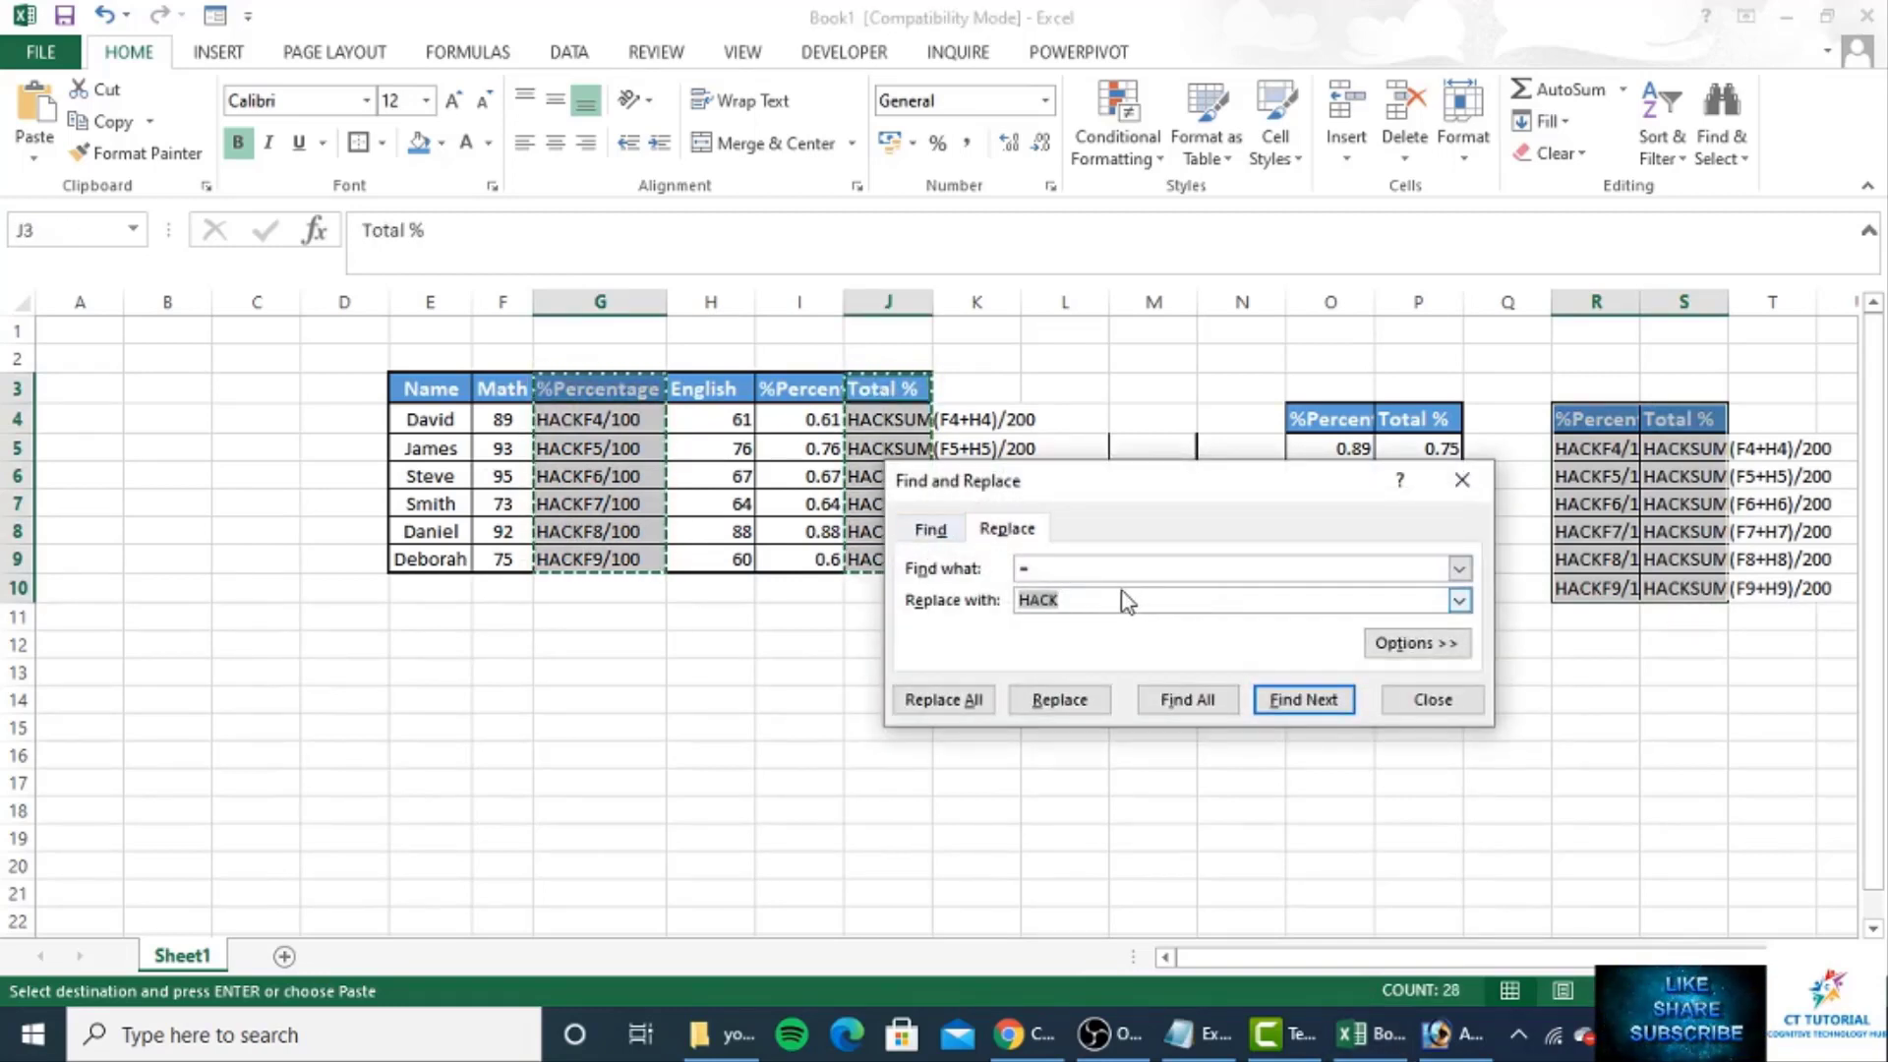
{"action": "left_click", "coordinate": [1082, 567]}
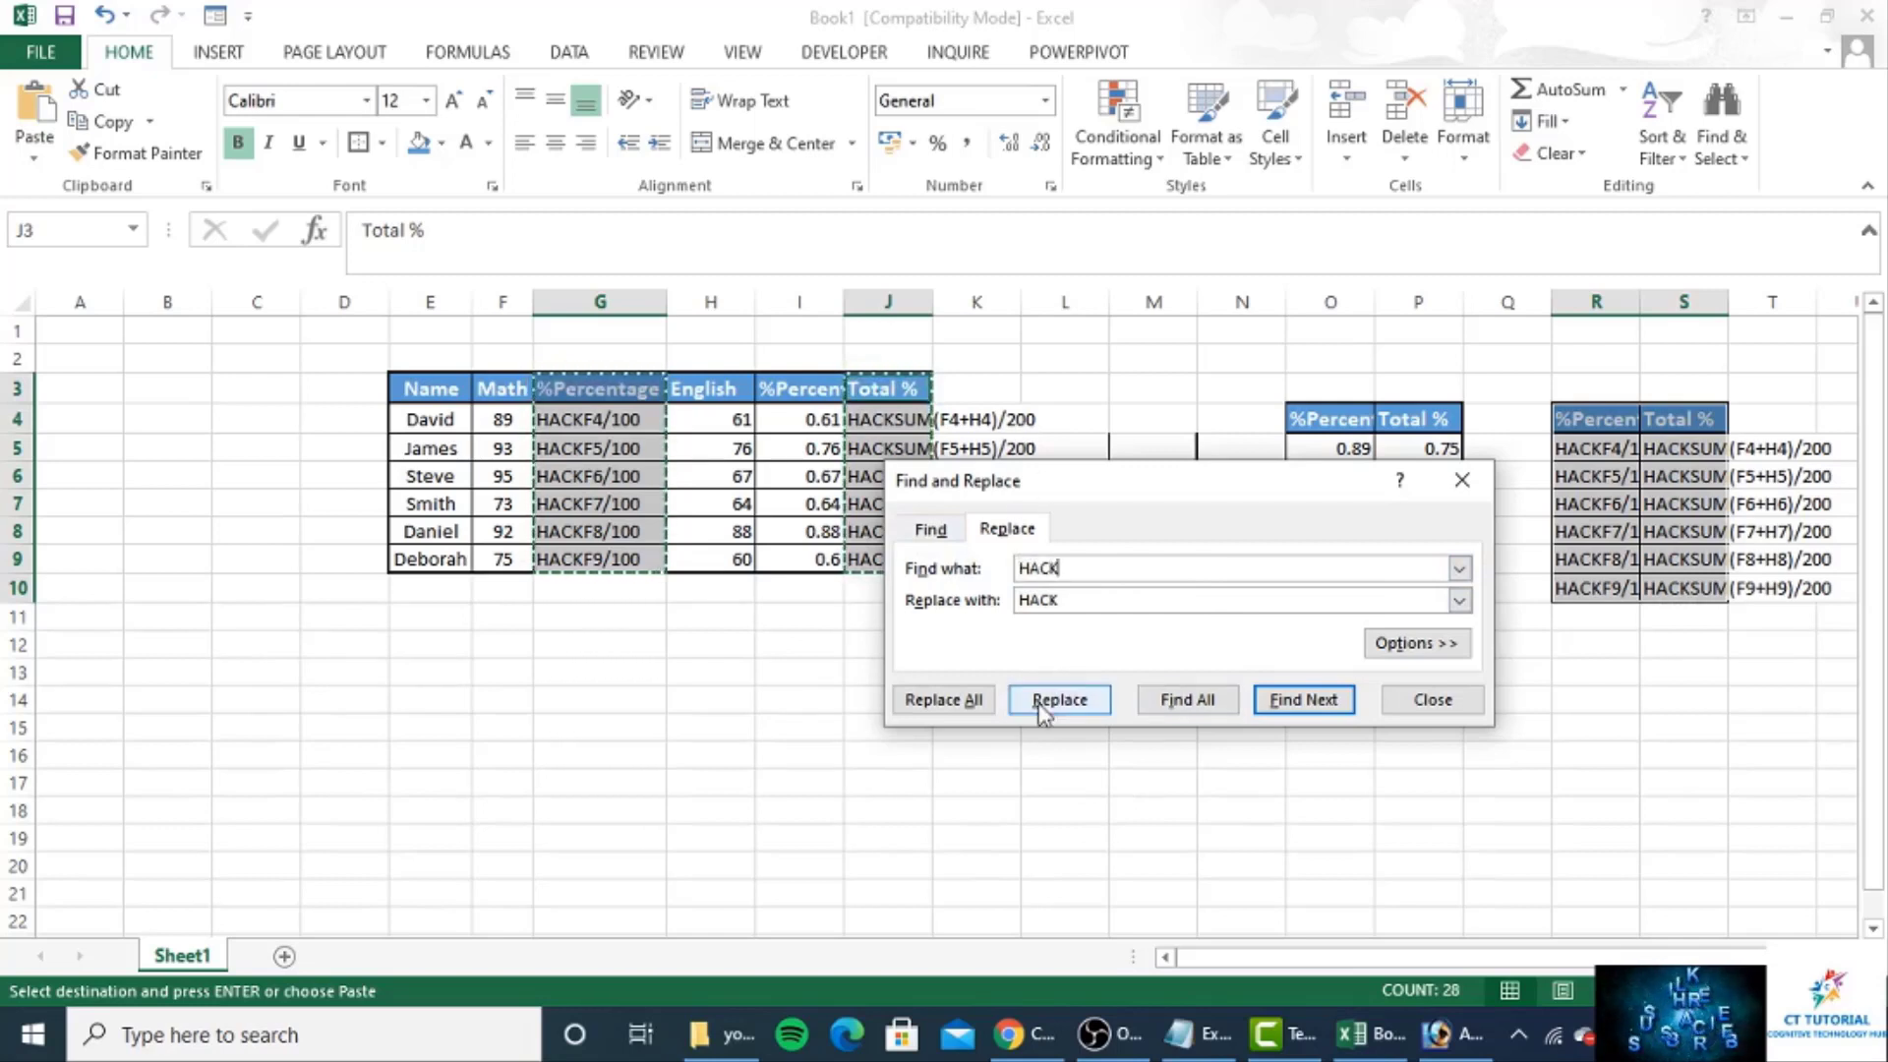
{"action": "double_click", "coordinate": [1030, 600]}
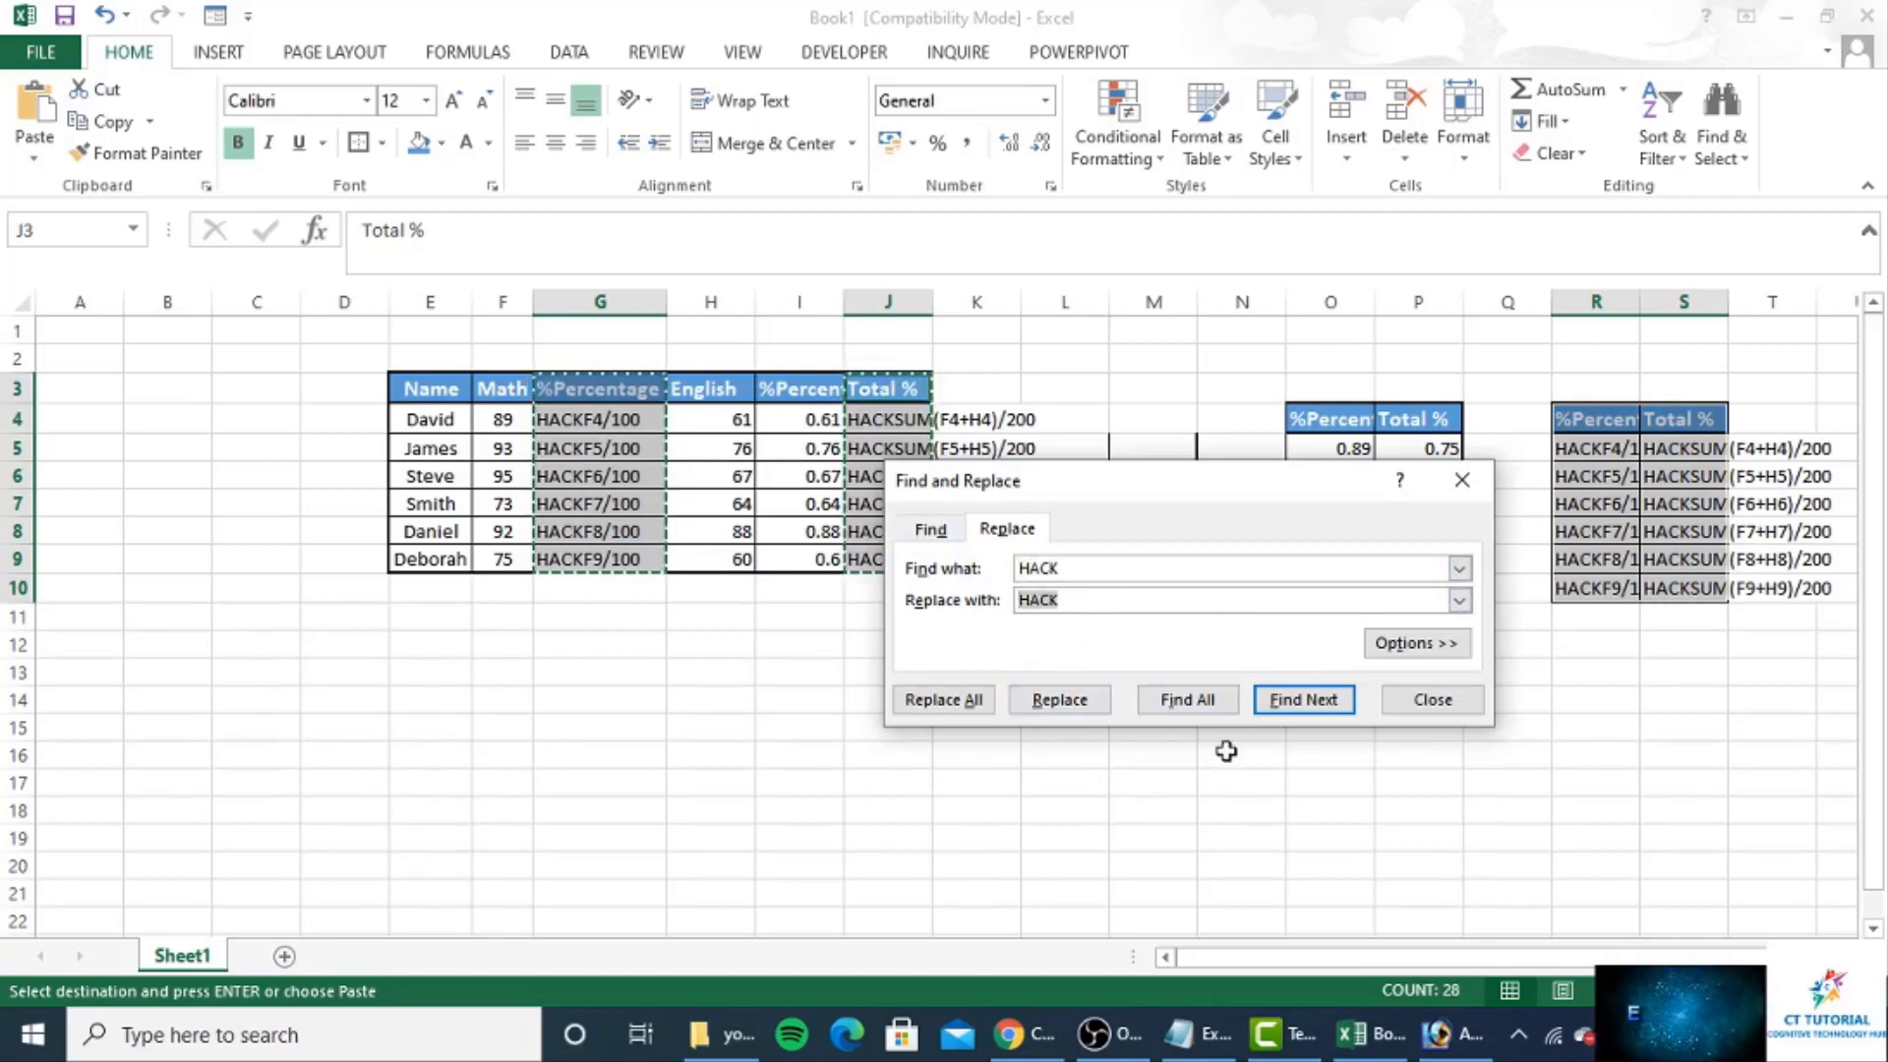
{"action": "type", "text": "="}
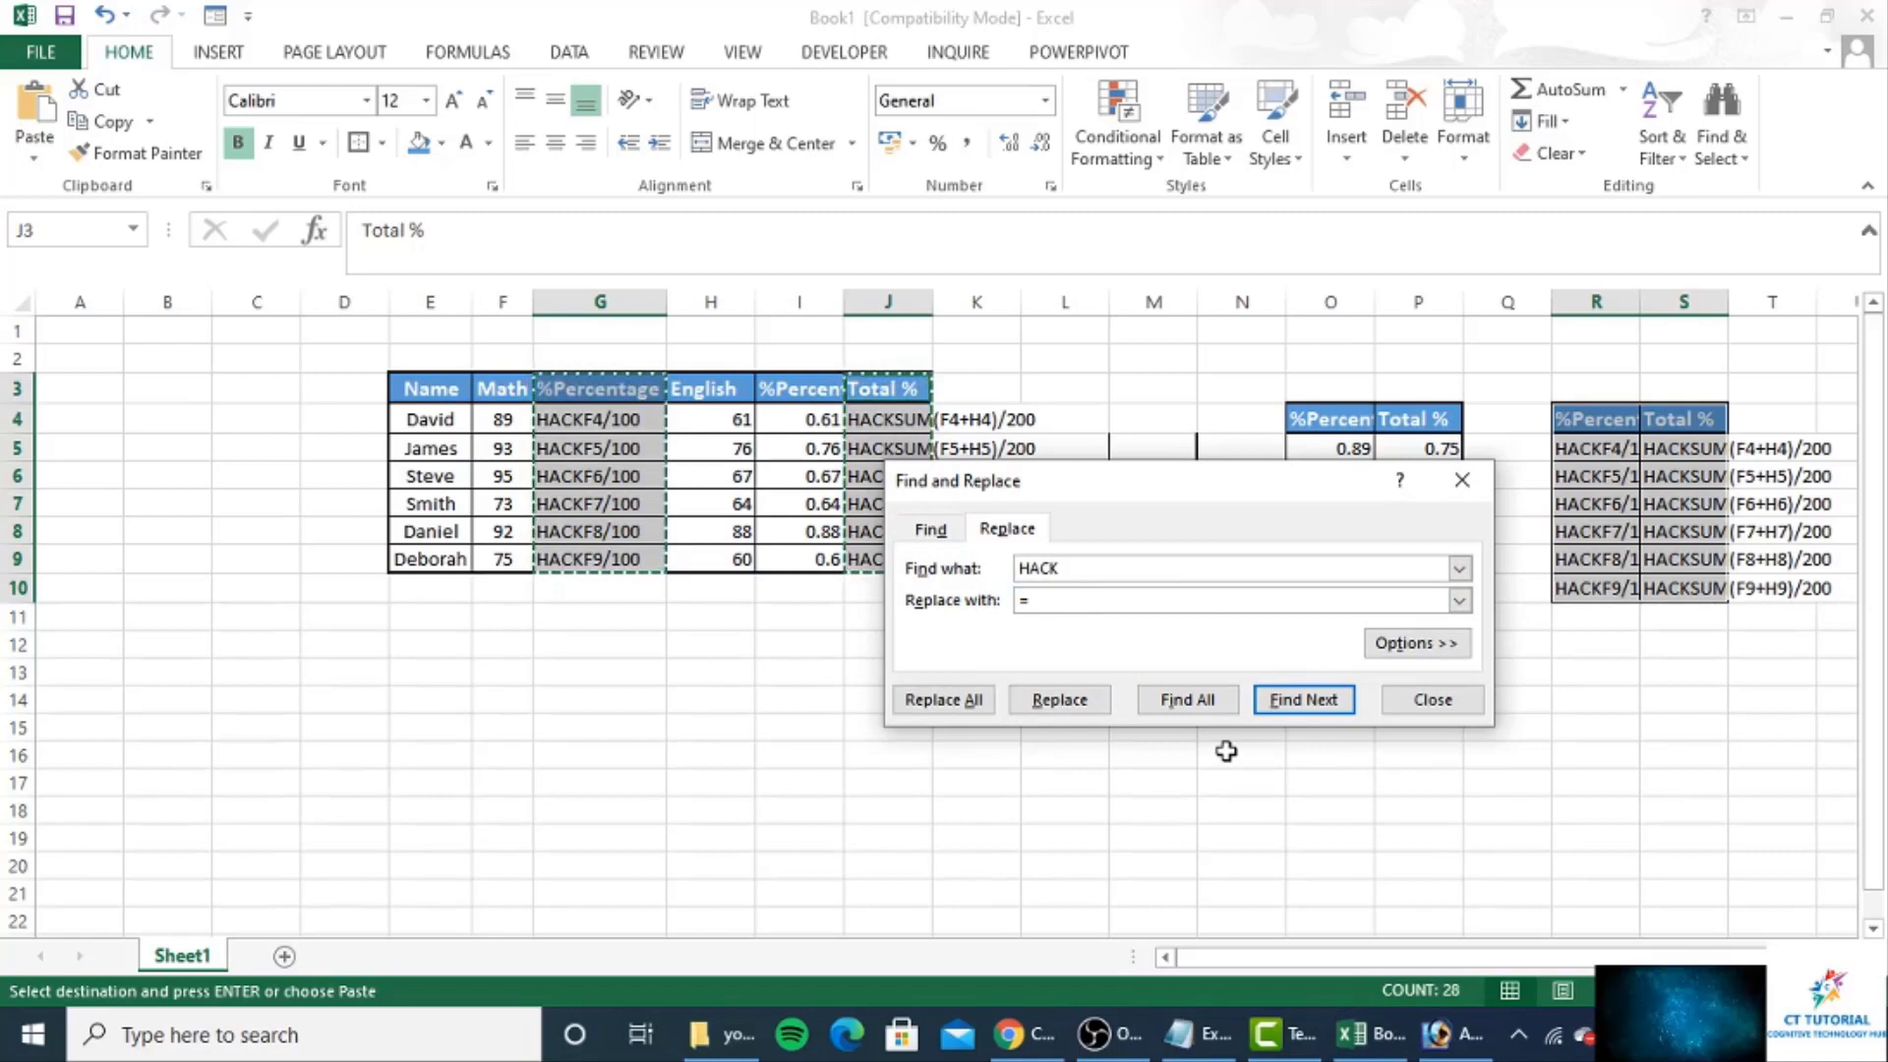
{"action": "left_click", "coordinate": [942, 700]}
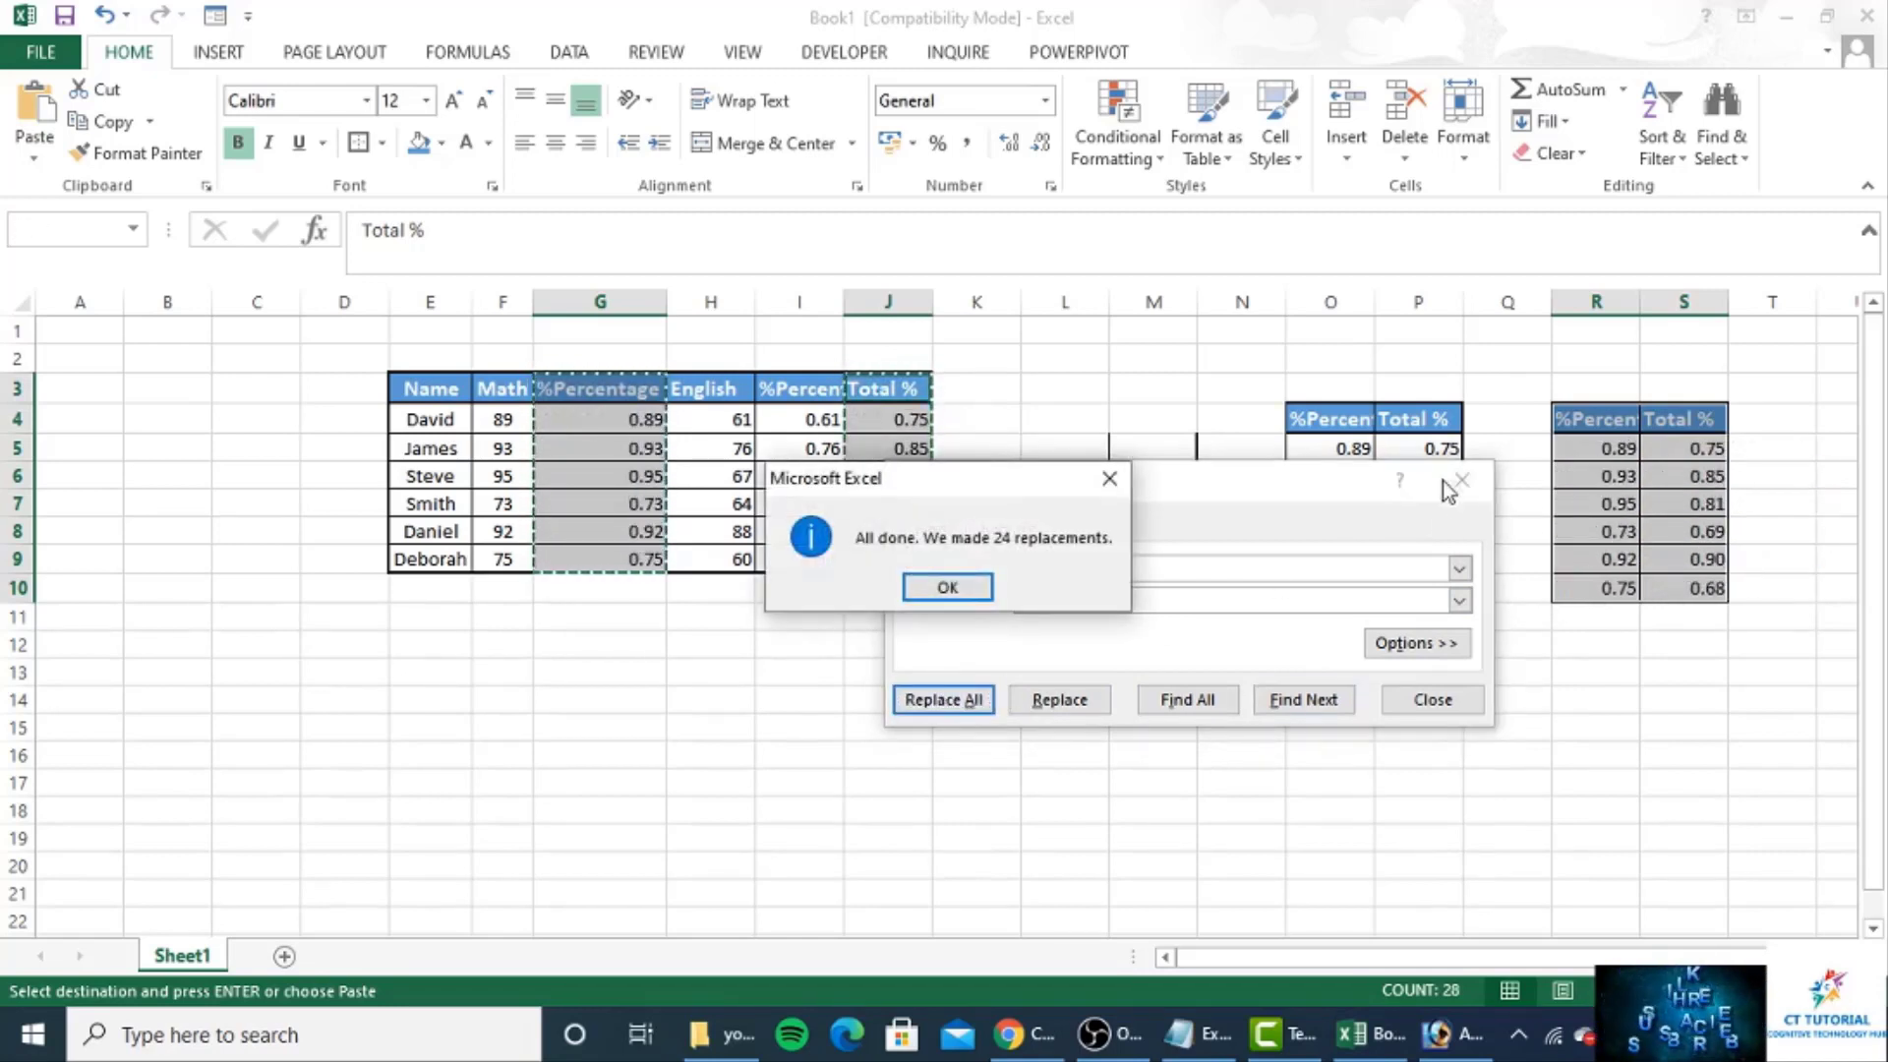
{"action": "left_click", "coordinate": [1109, 479]}
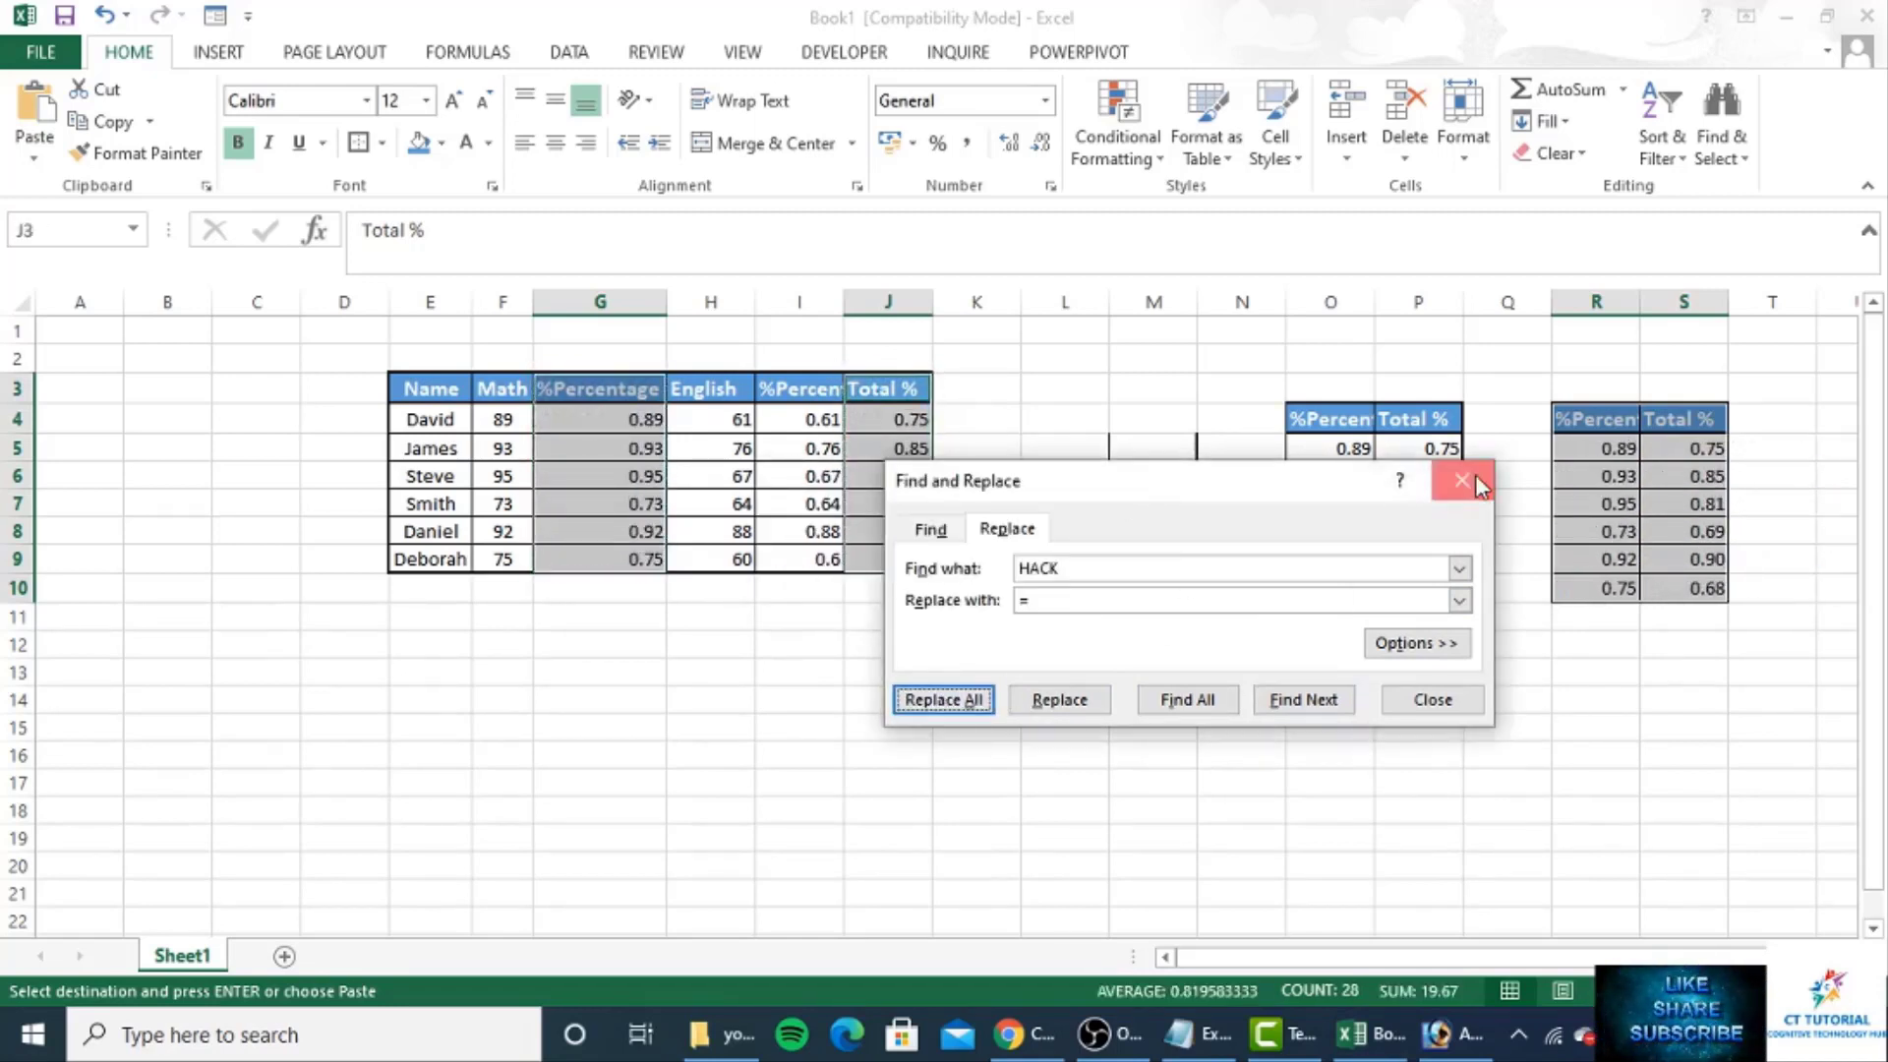
{"action": "left_click", "coordinate": [1463, 481]}
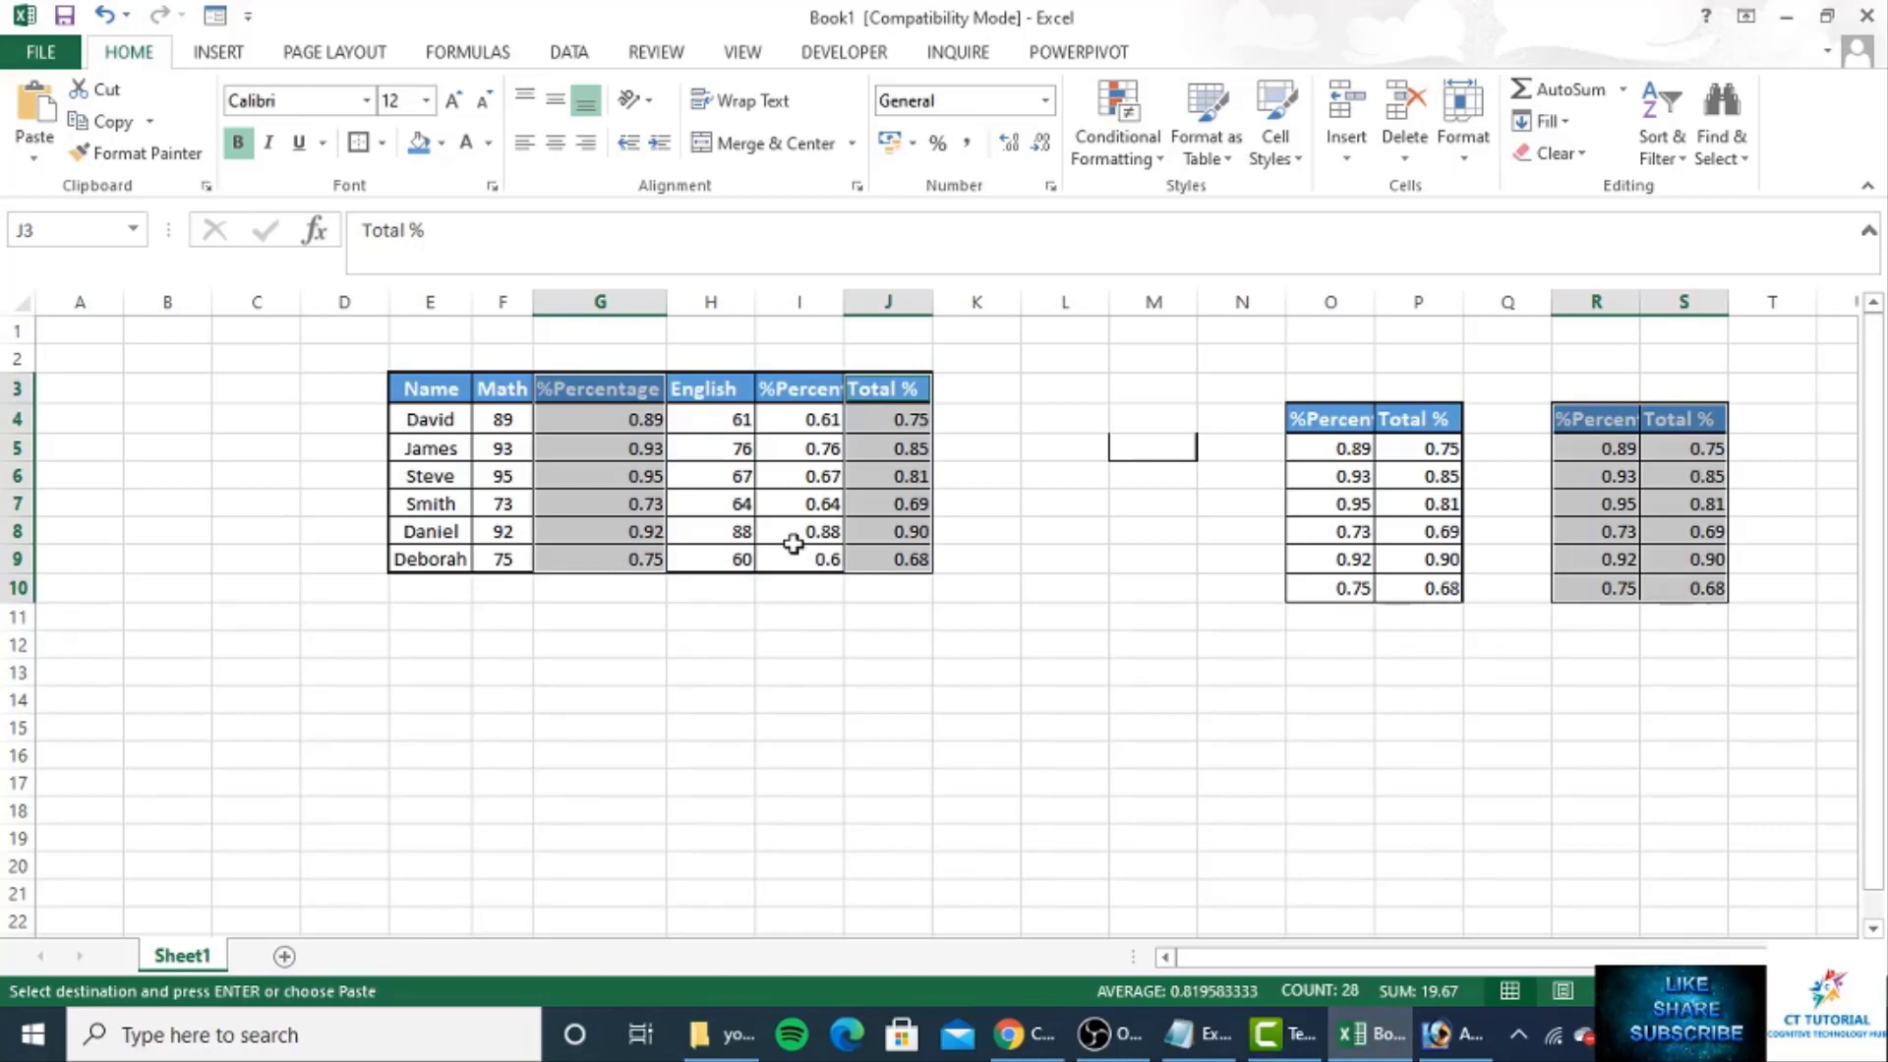
- Inspect the percentage formula in G4 of the marks table
{"action": "double_click", "coordinate": [617, 423]}
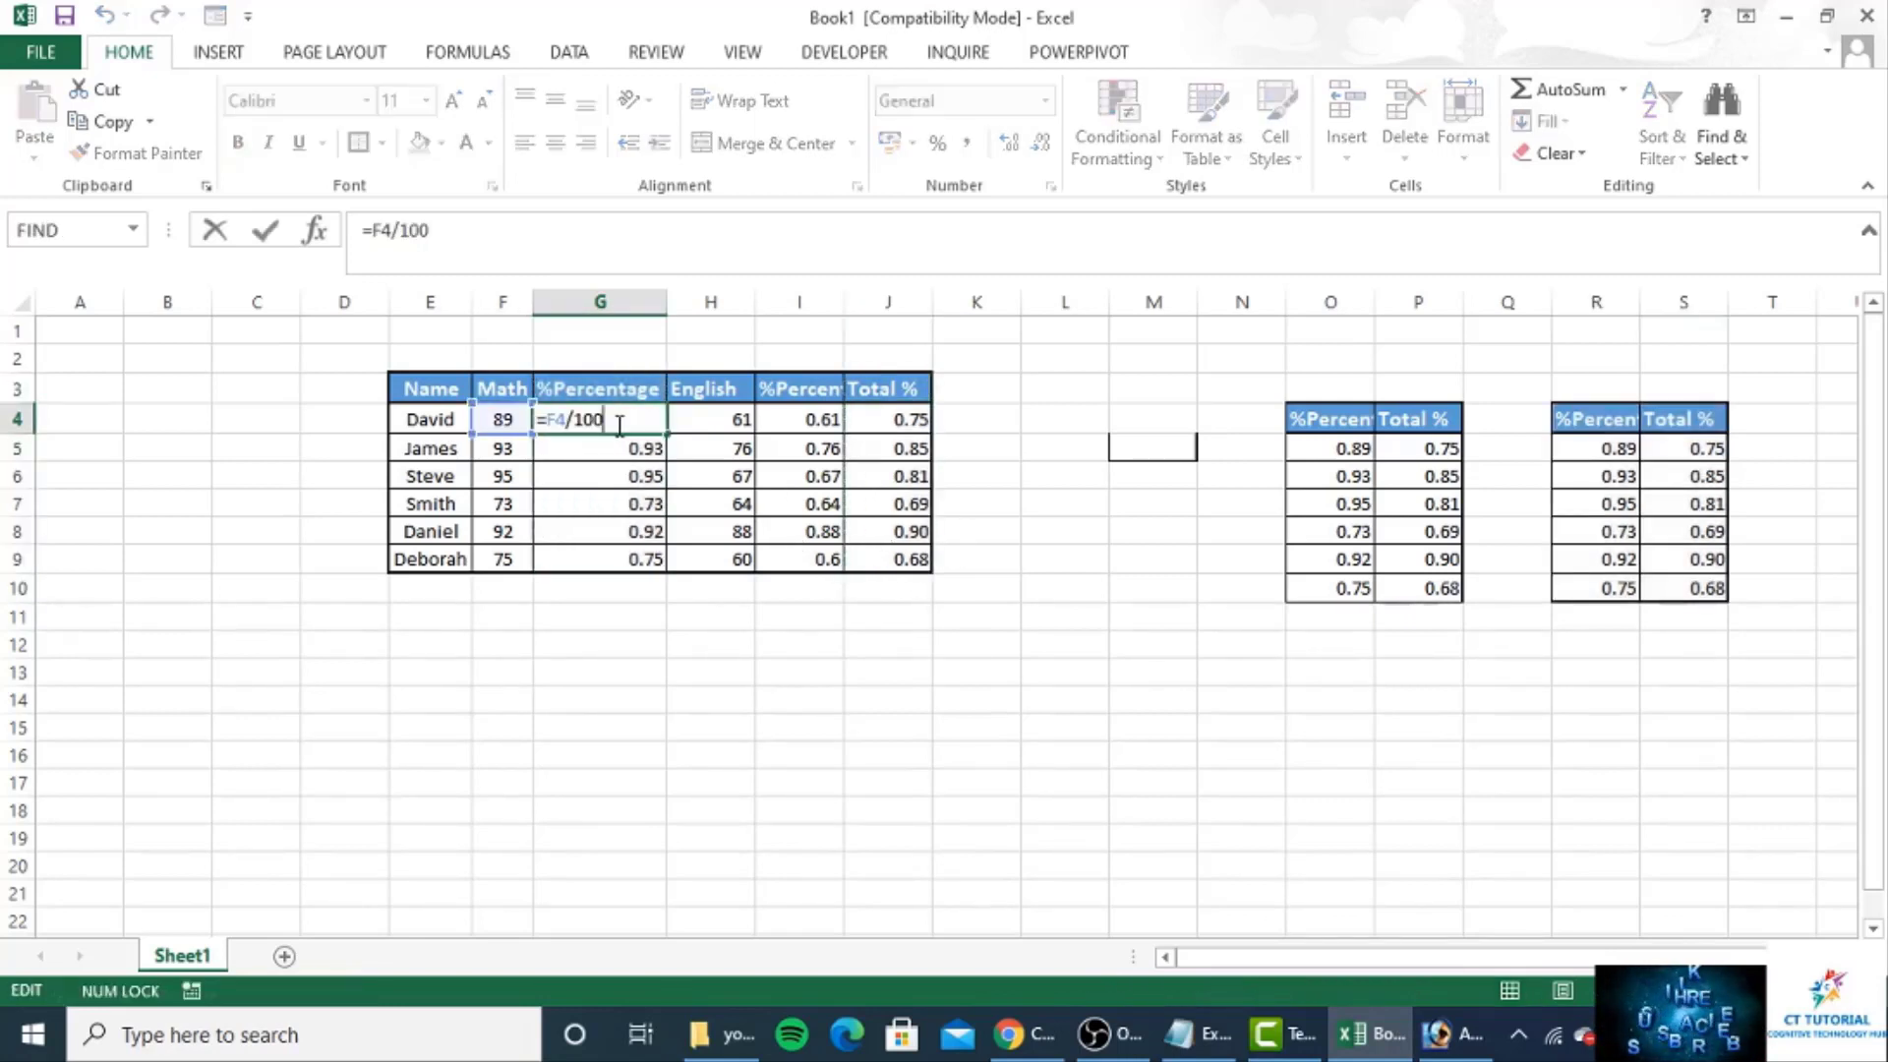
{"action": "key", "text": "Escape"}
{"action": "left_click", "coordinate": [632, 752]}
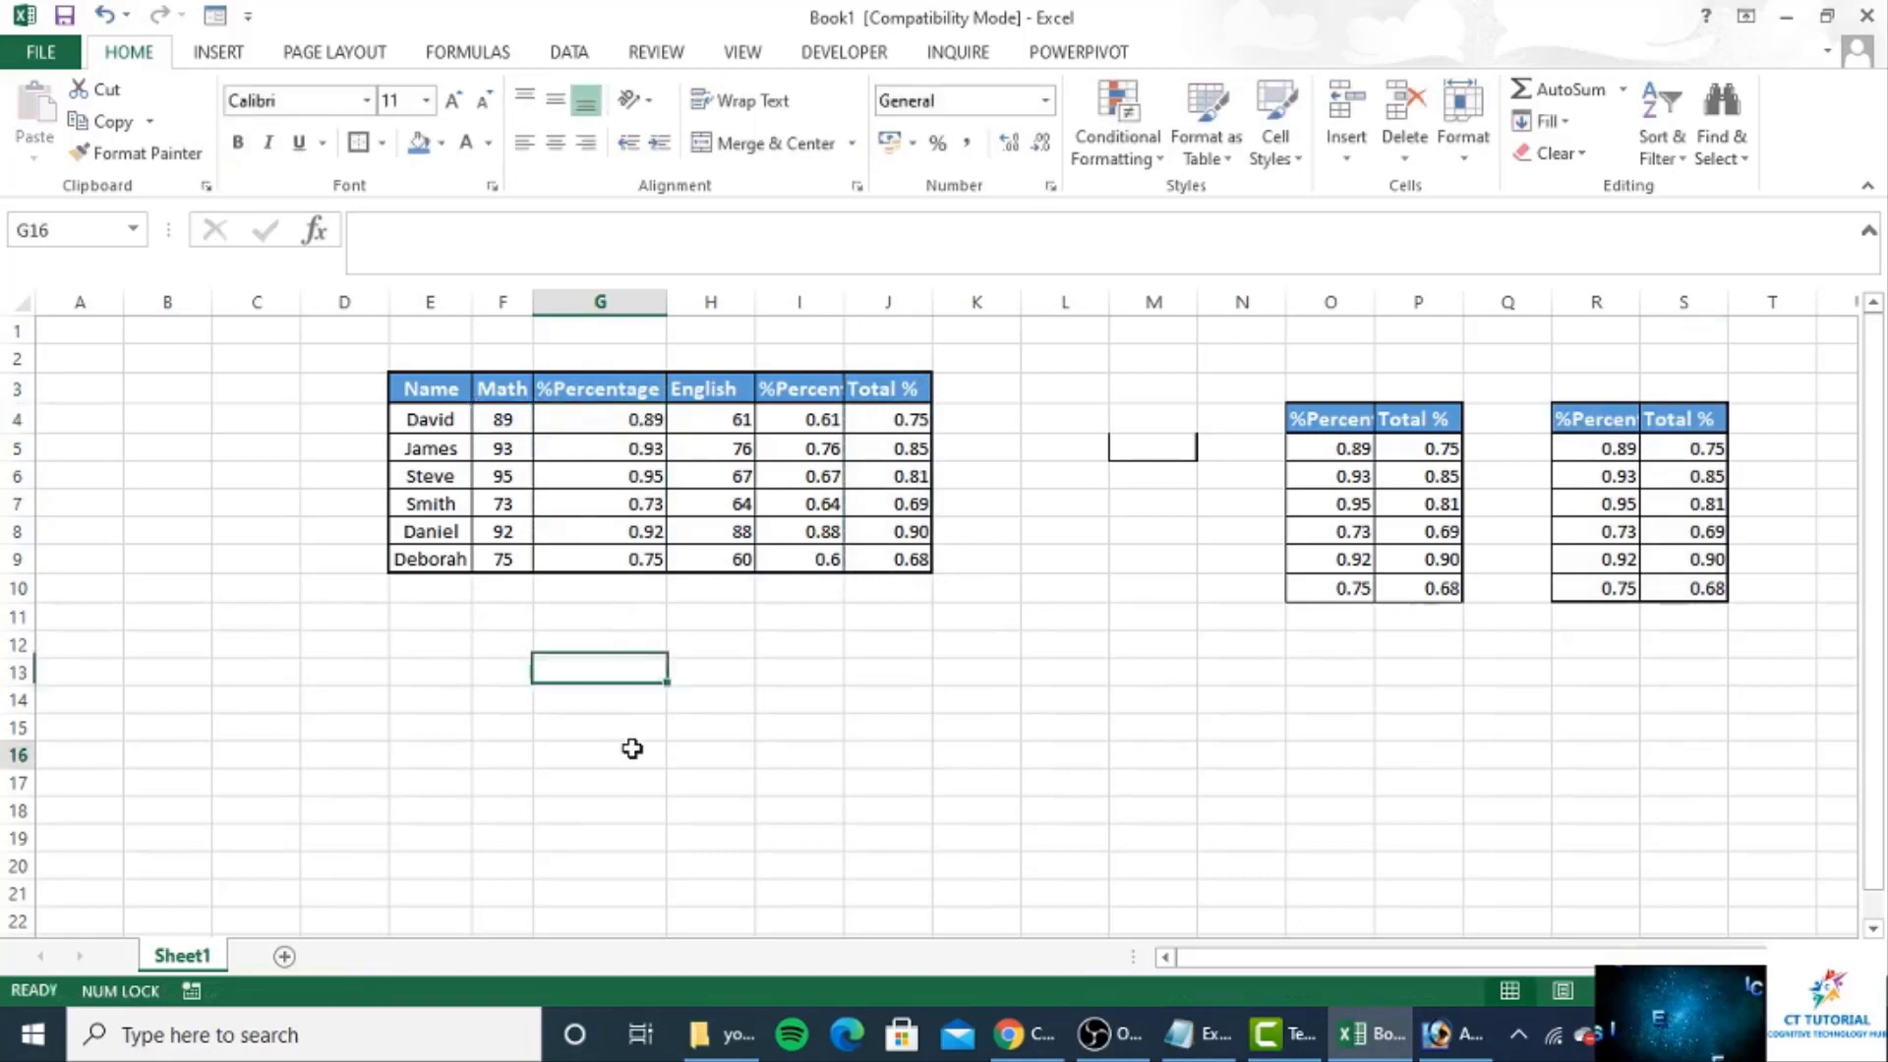
{"action": "left_click", "coordinate": [625, 413]}
- Enter the shortcut note "CTRL+~" in cell G12 below the marks table
{"action": "left_click", "coordinate": [611, 641]}
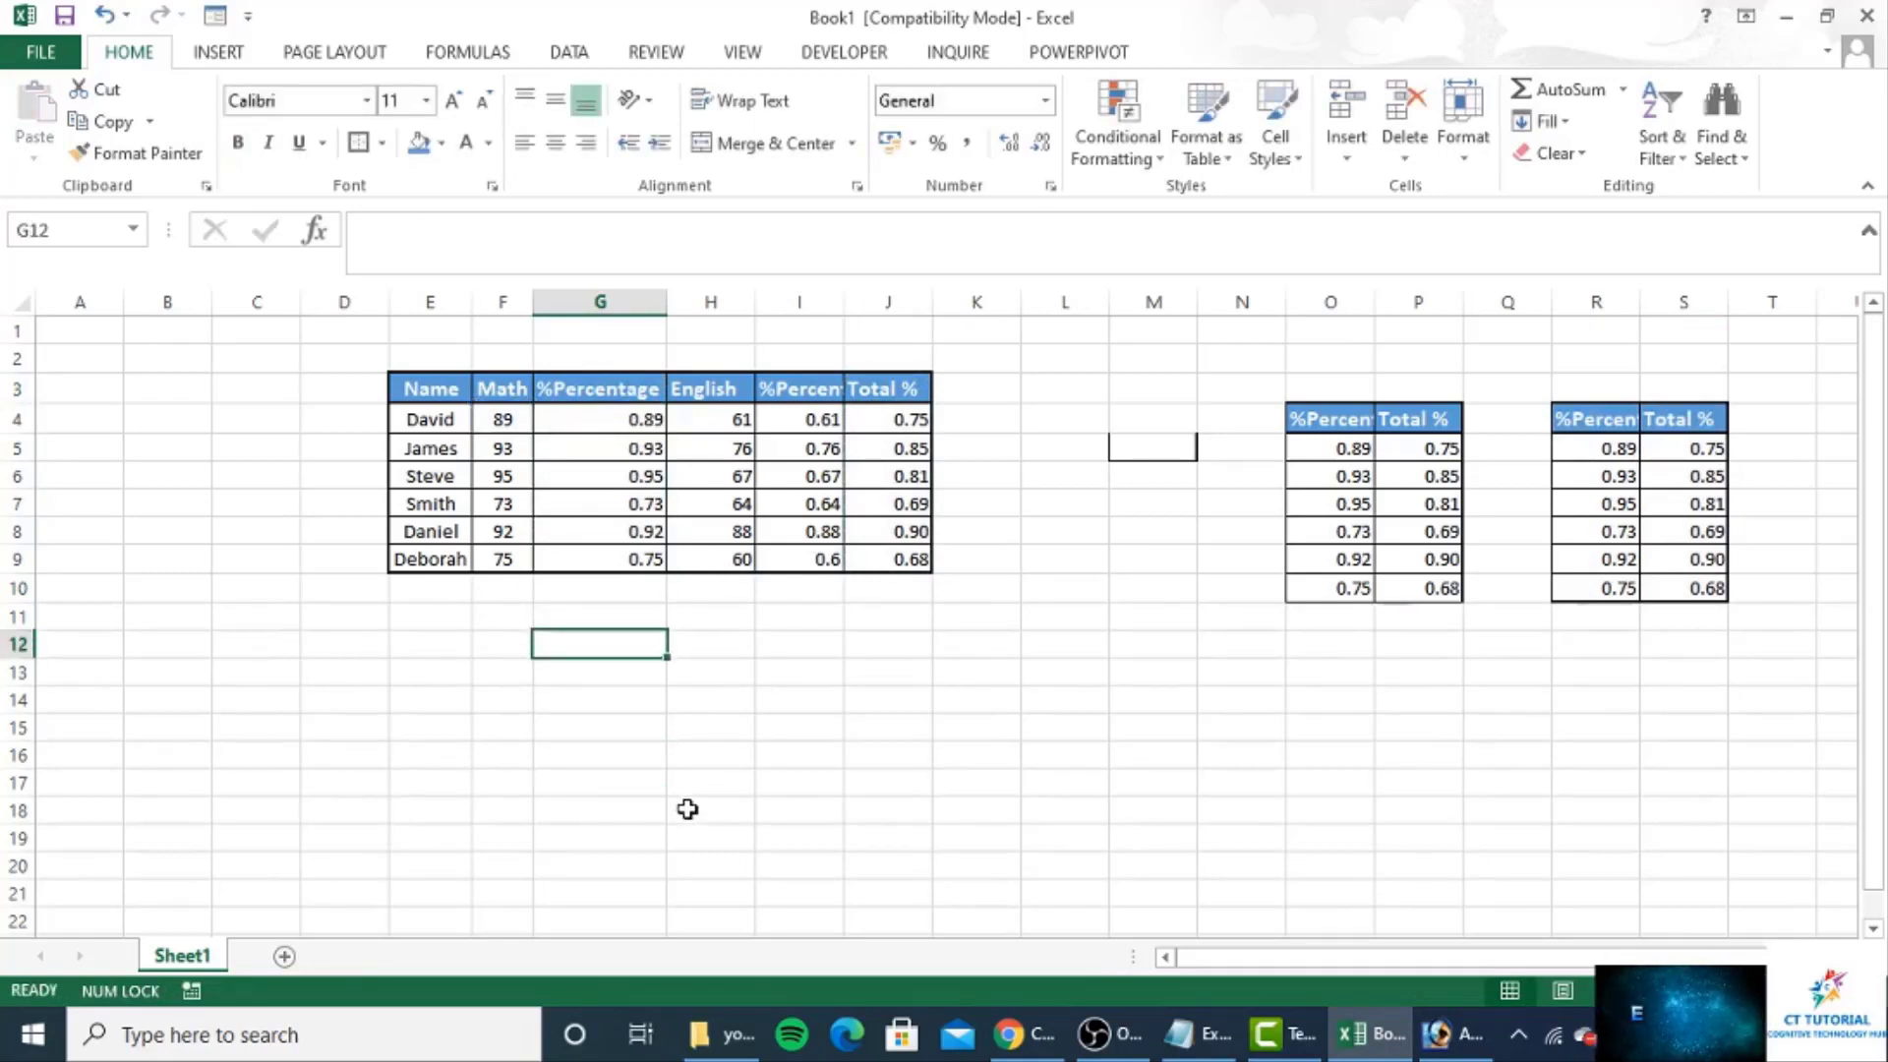
{"action": "type", "text": "CT"}
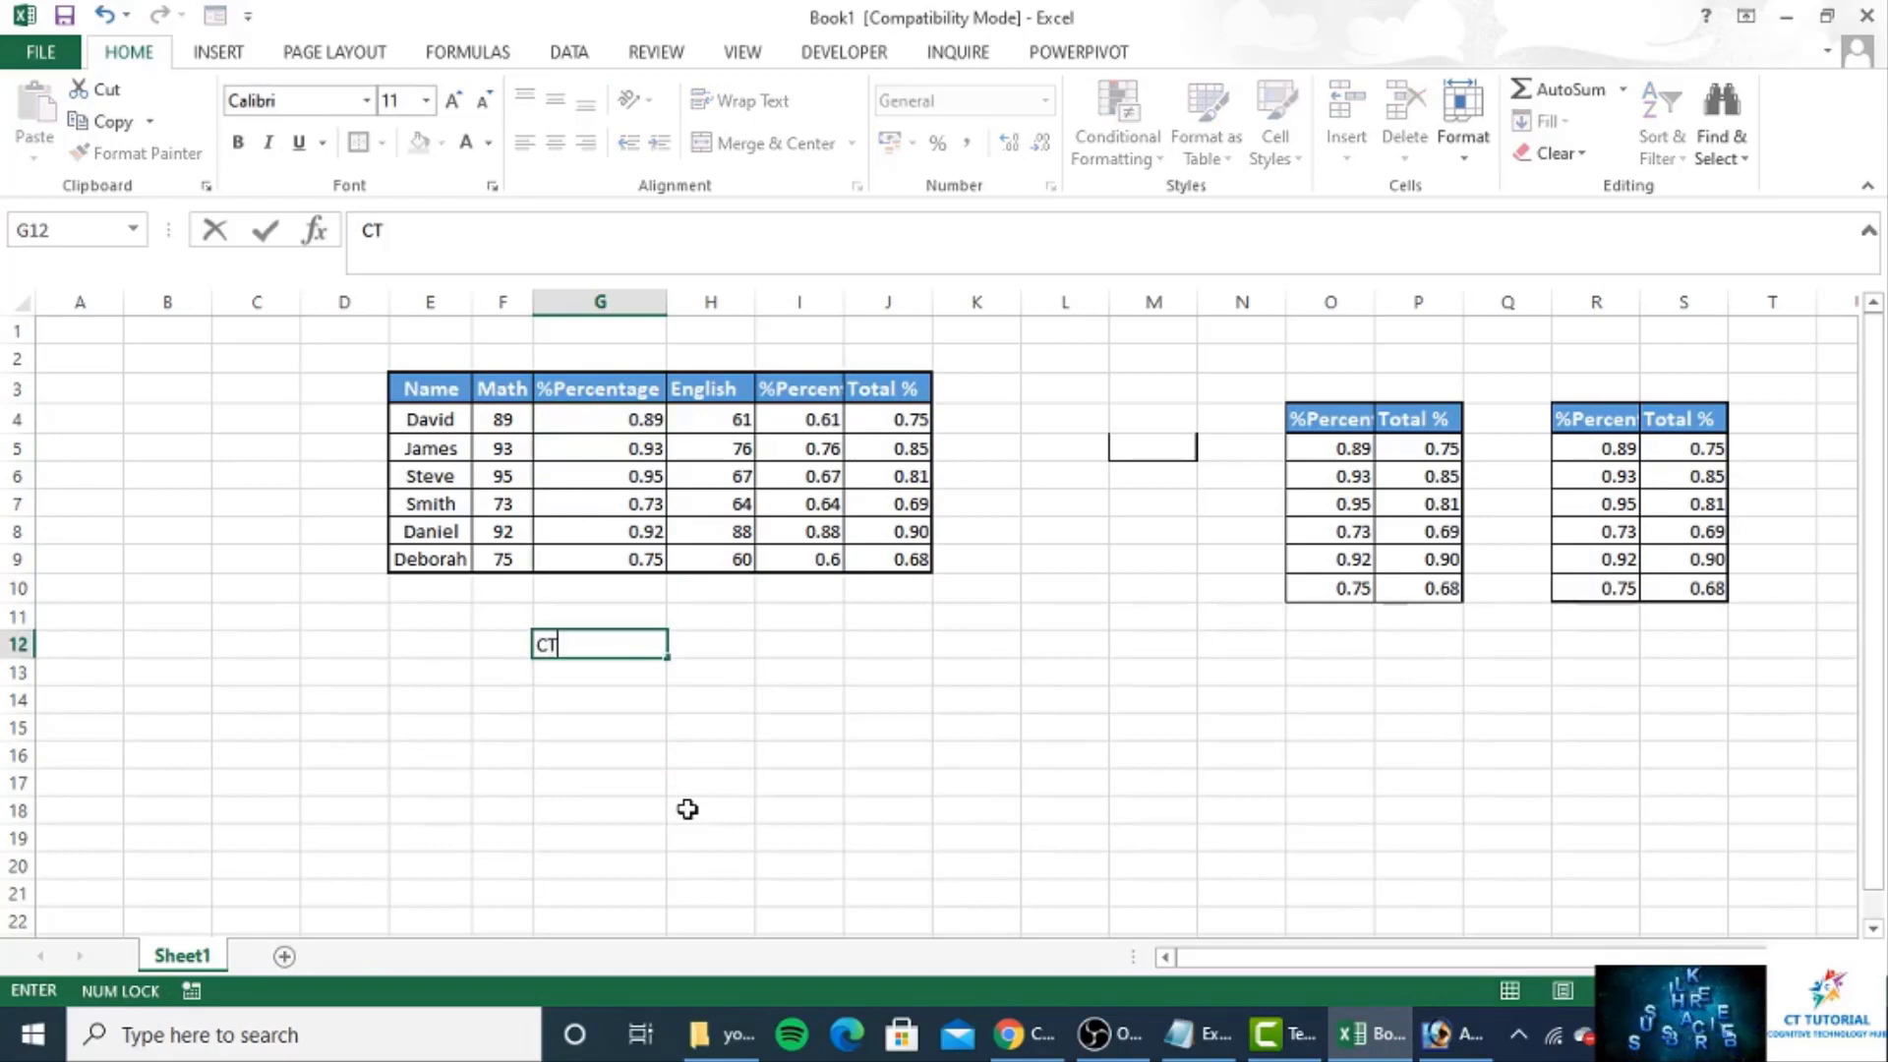
{"action": "type", "text": "RL+~"}
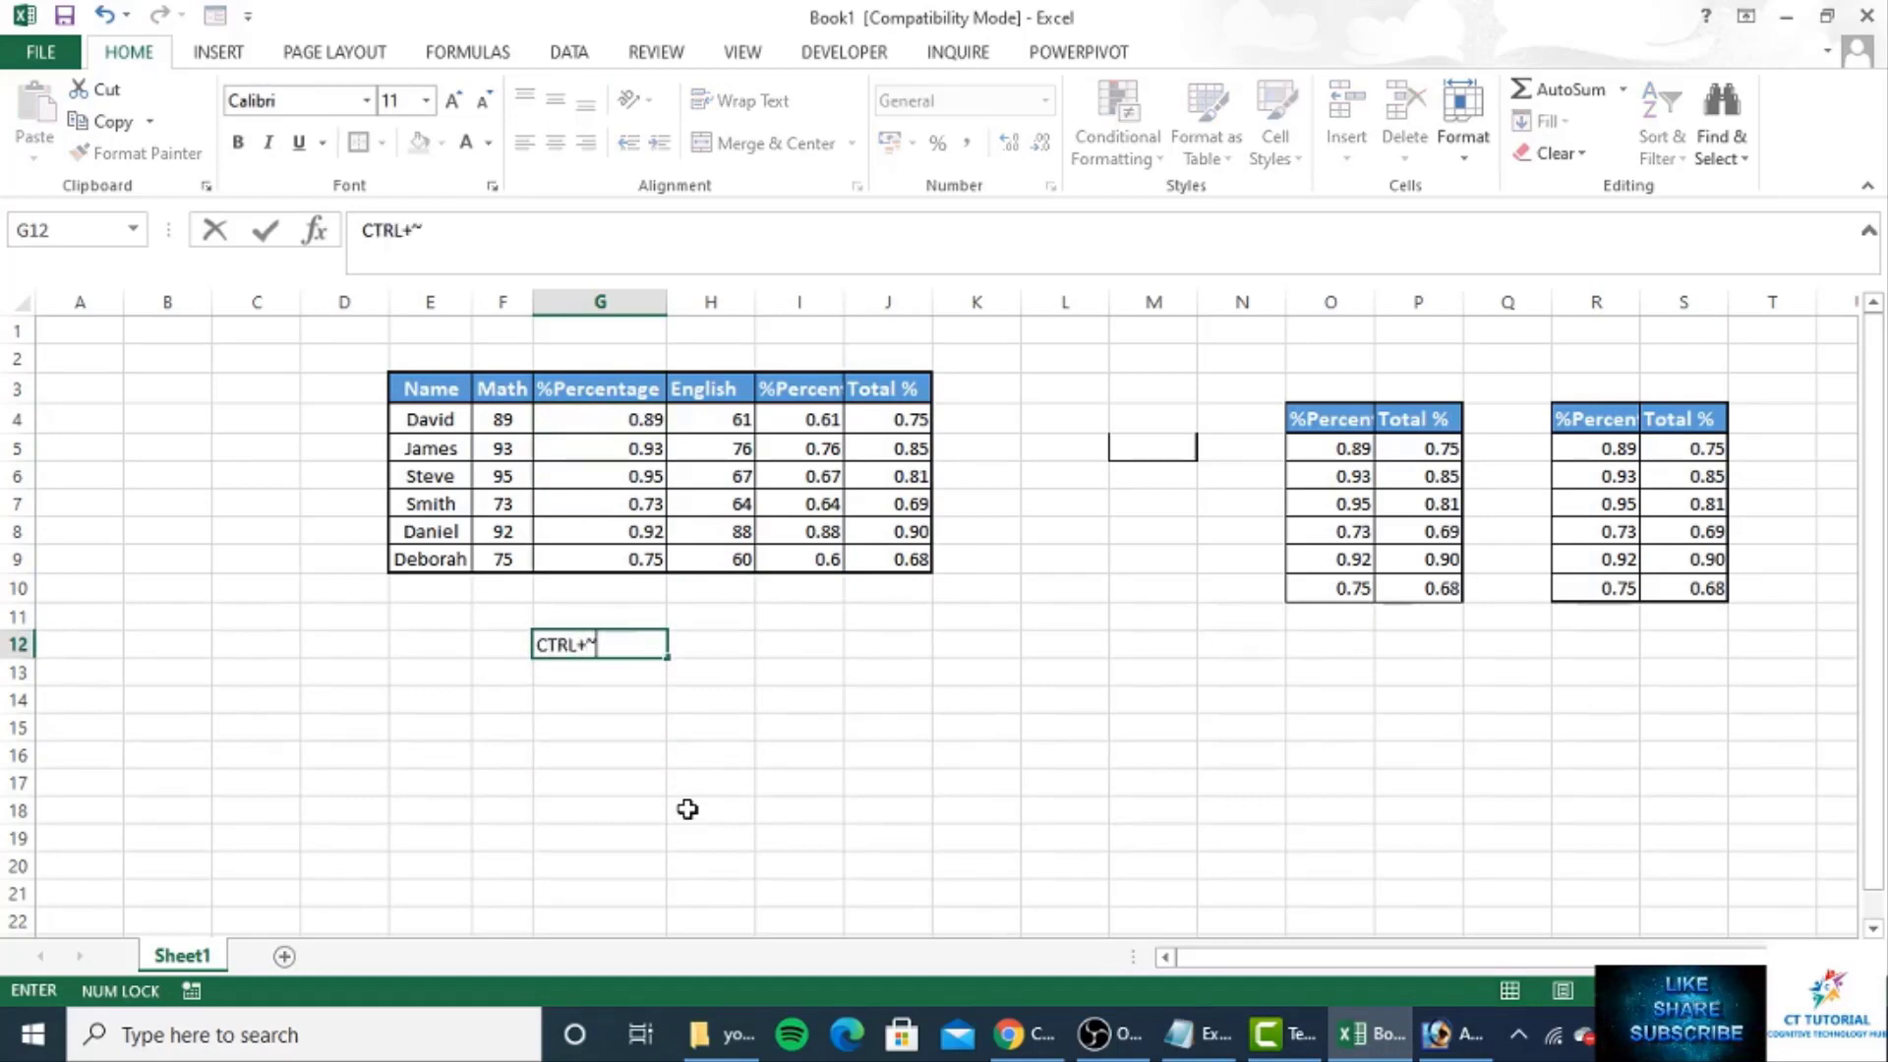
{"action": "left_click", "coordinate": [543, 757]}
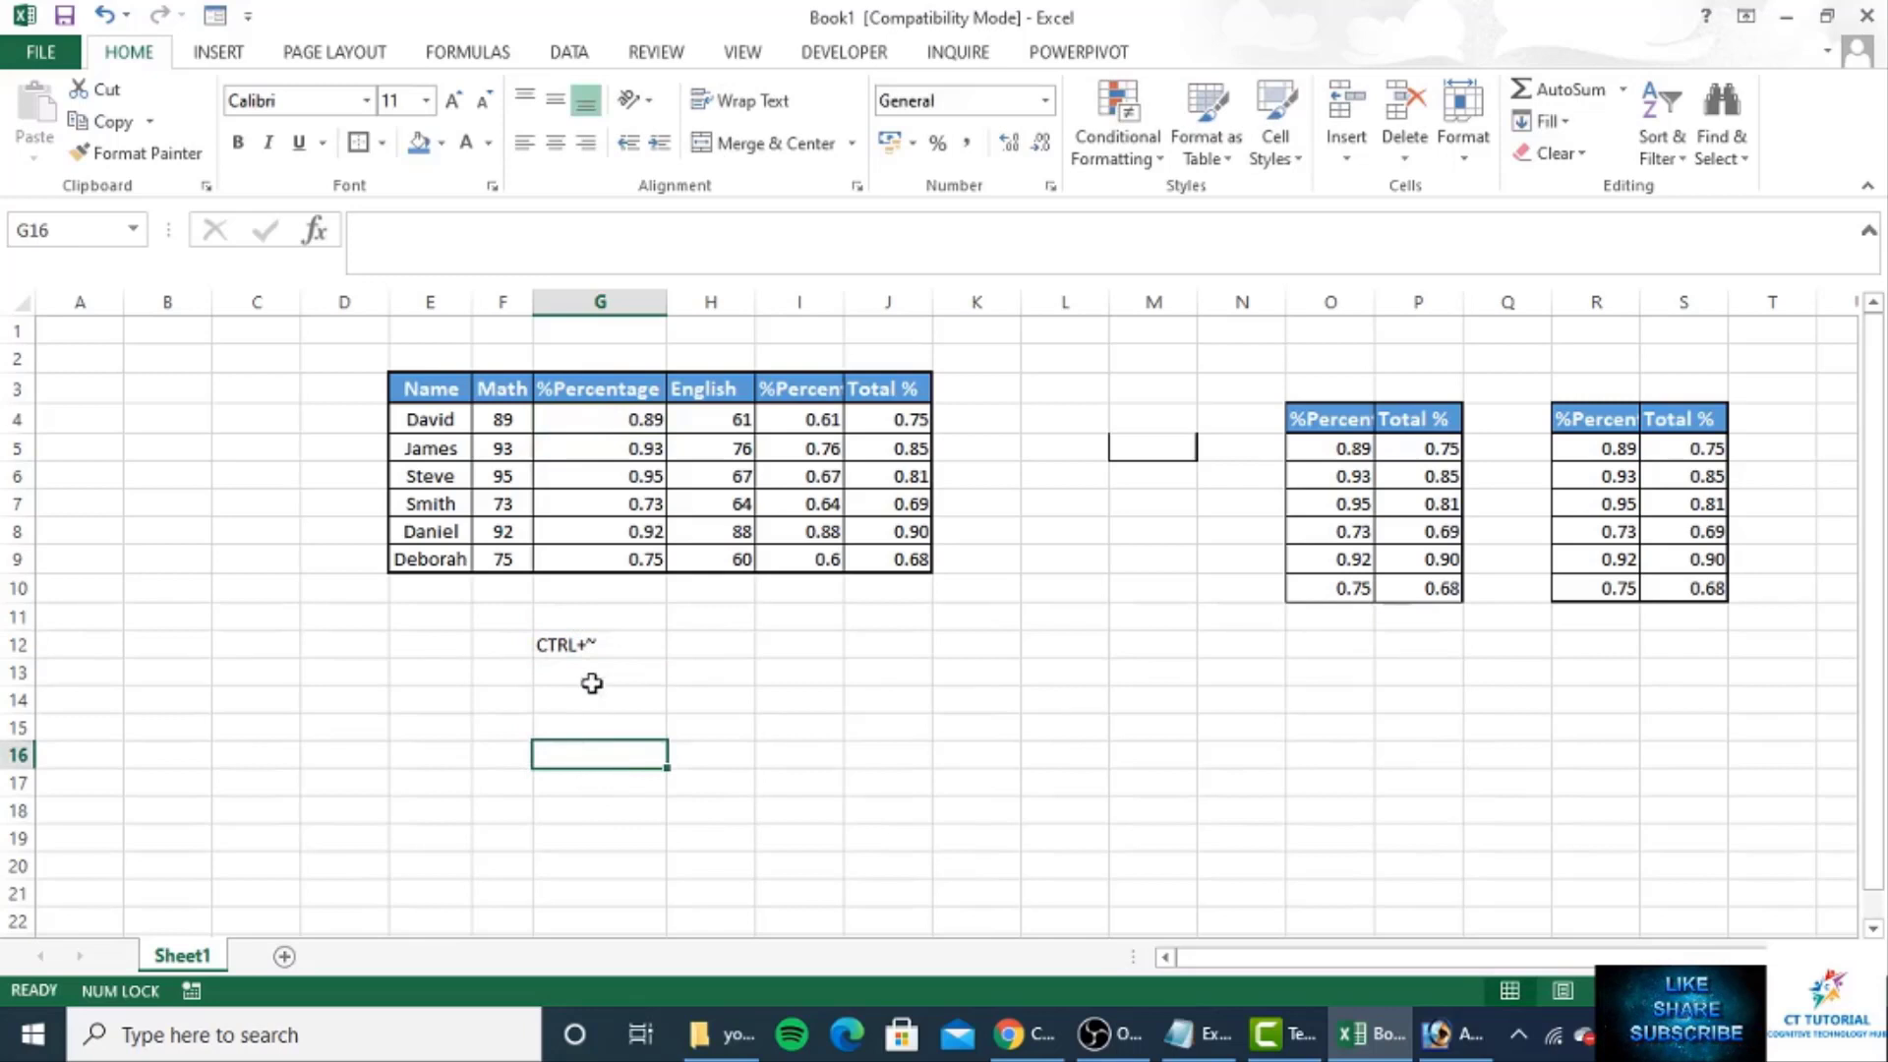
- Switch the worksheet to displaying the cell formulas instead of their values
{"action": "left_click", "coordinate": [620, 429]}
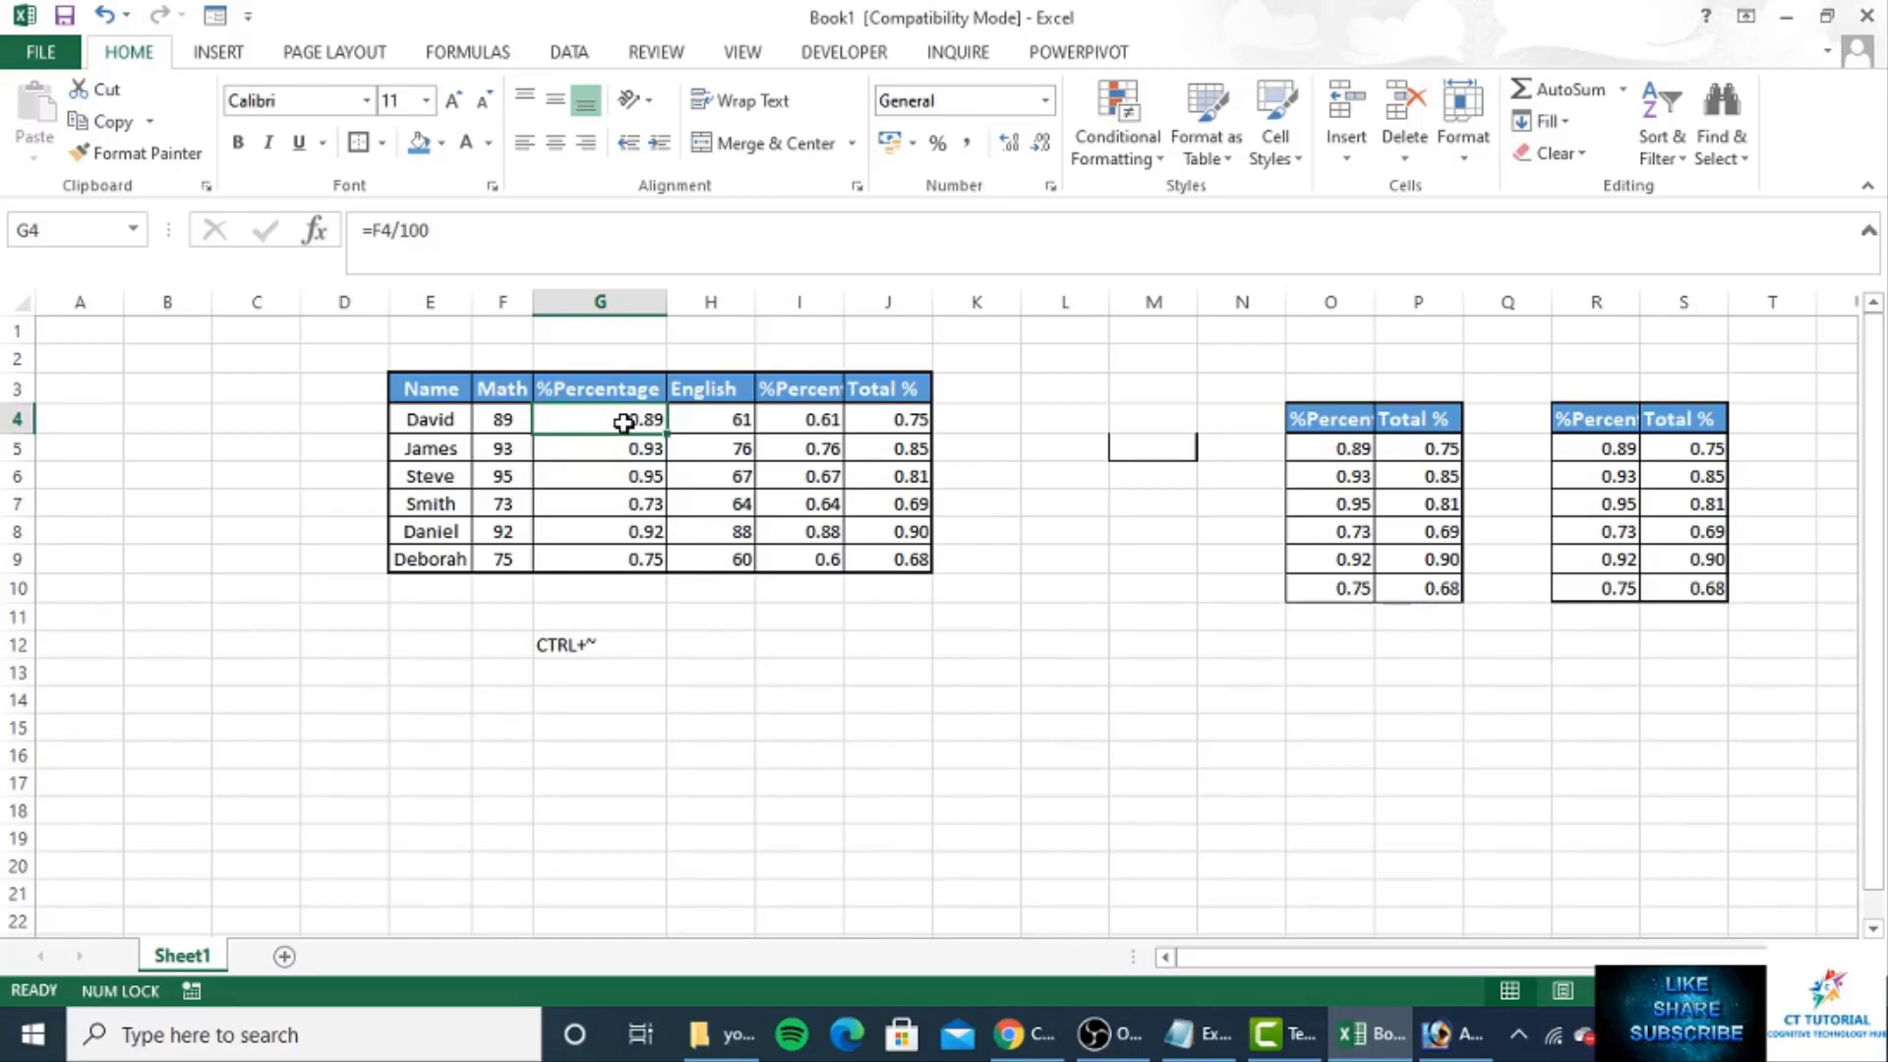
{"action": "key", "text": "ctrl+grave"}
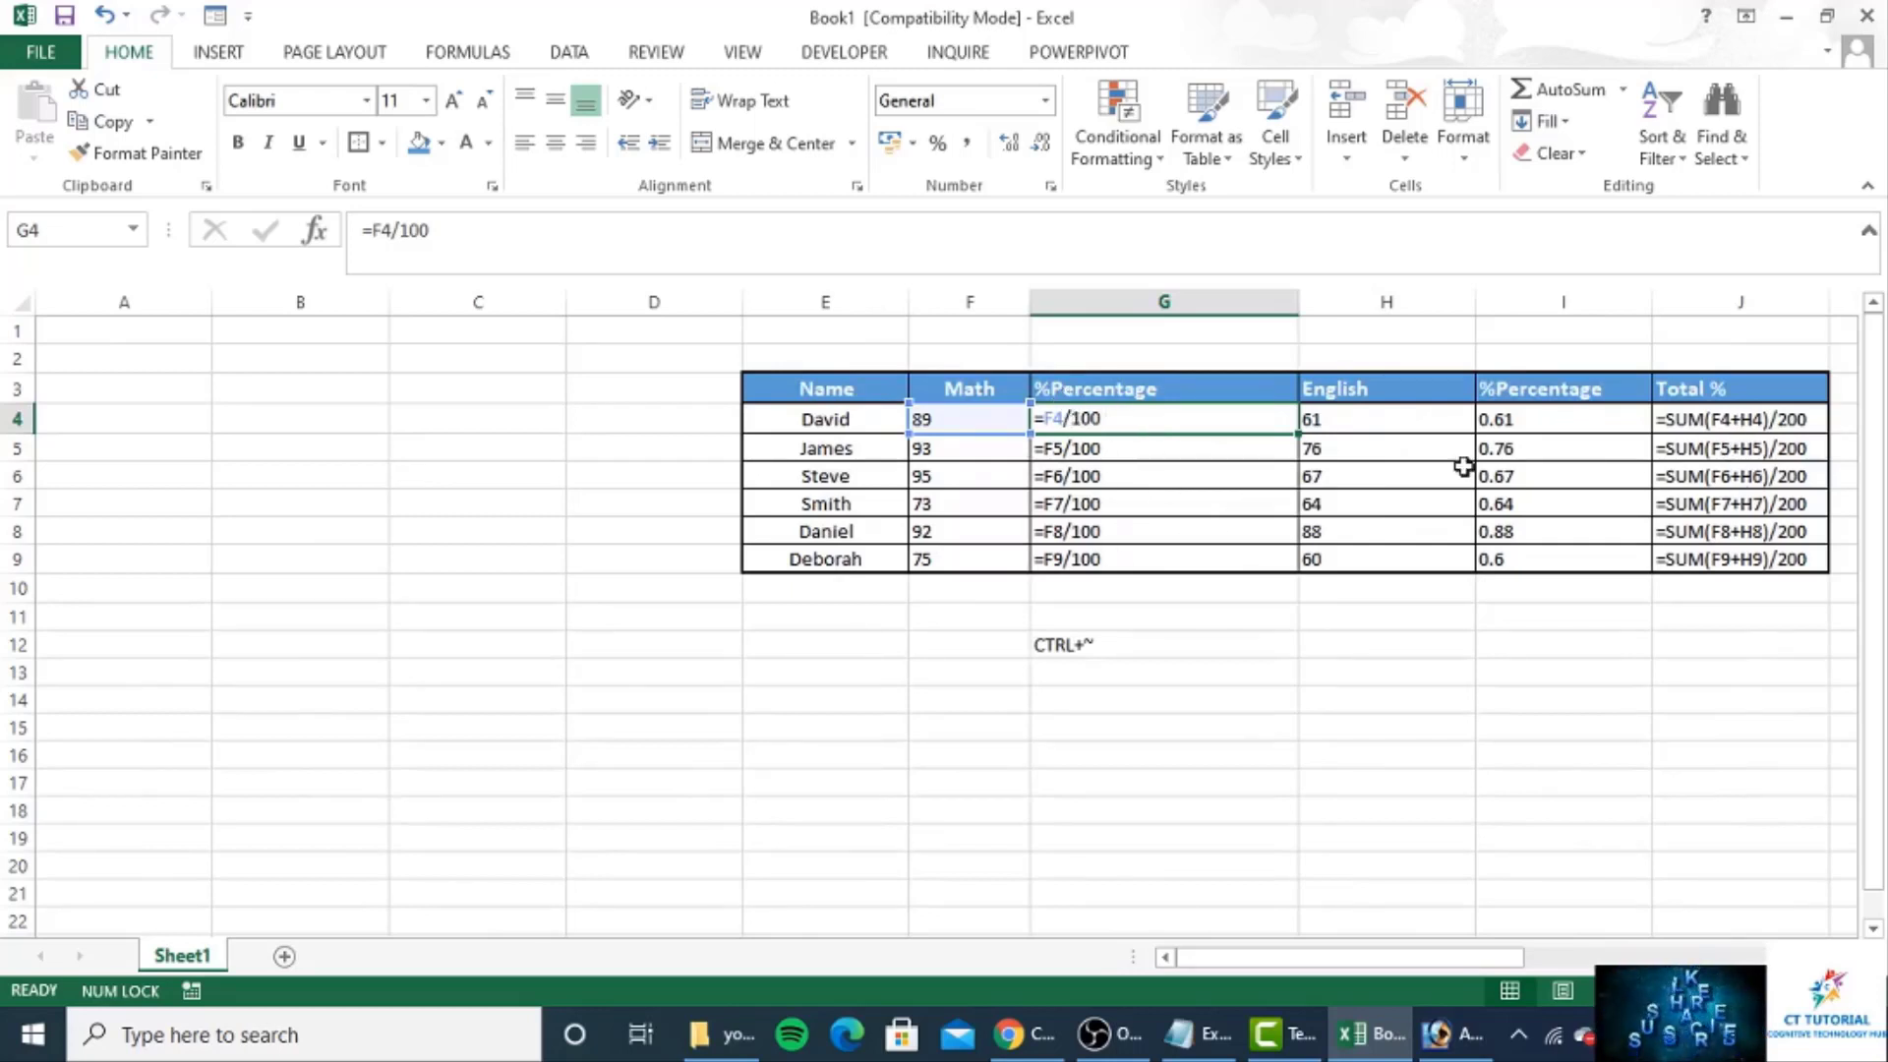
{"action": "left_click_drag", "start_coordinate": [1125, 417], "coordinate": [1119, 572]}
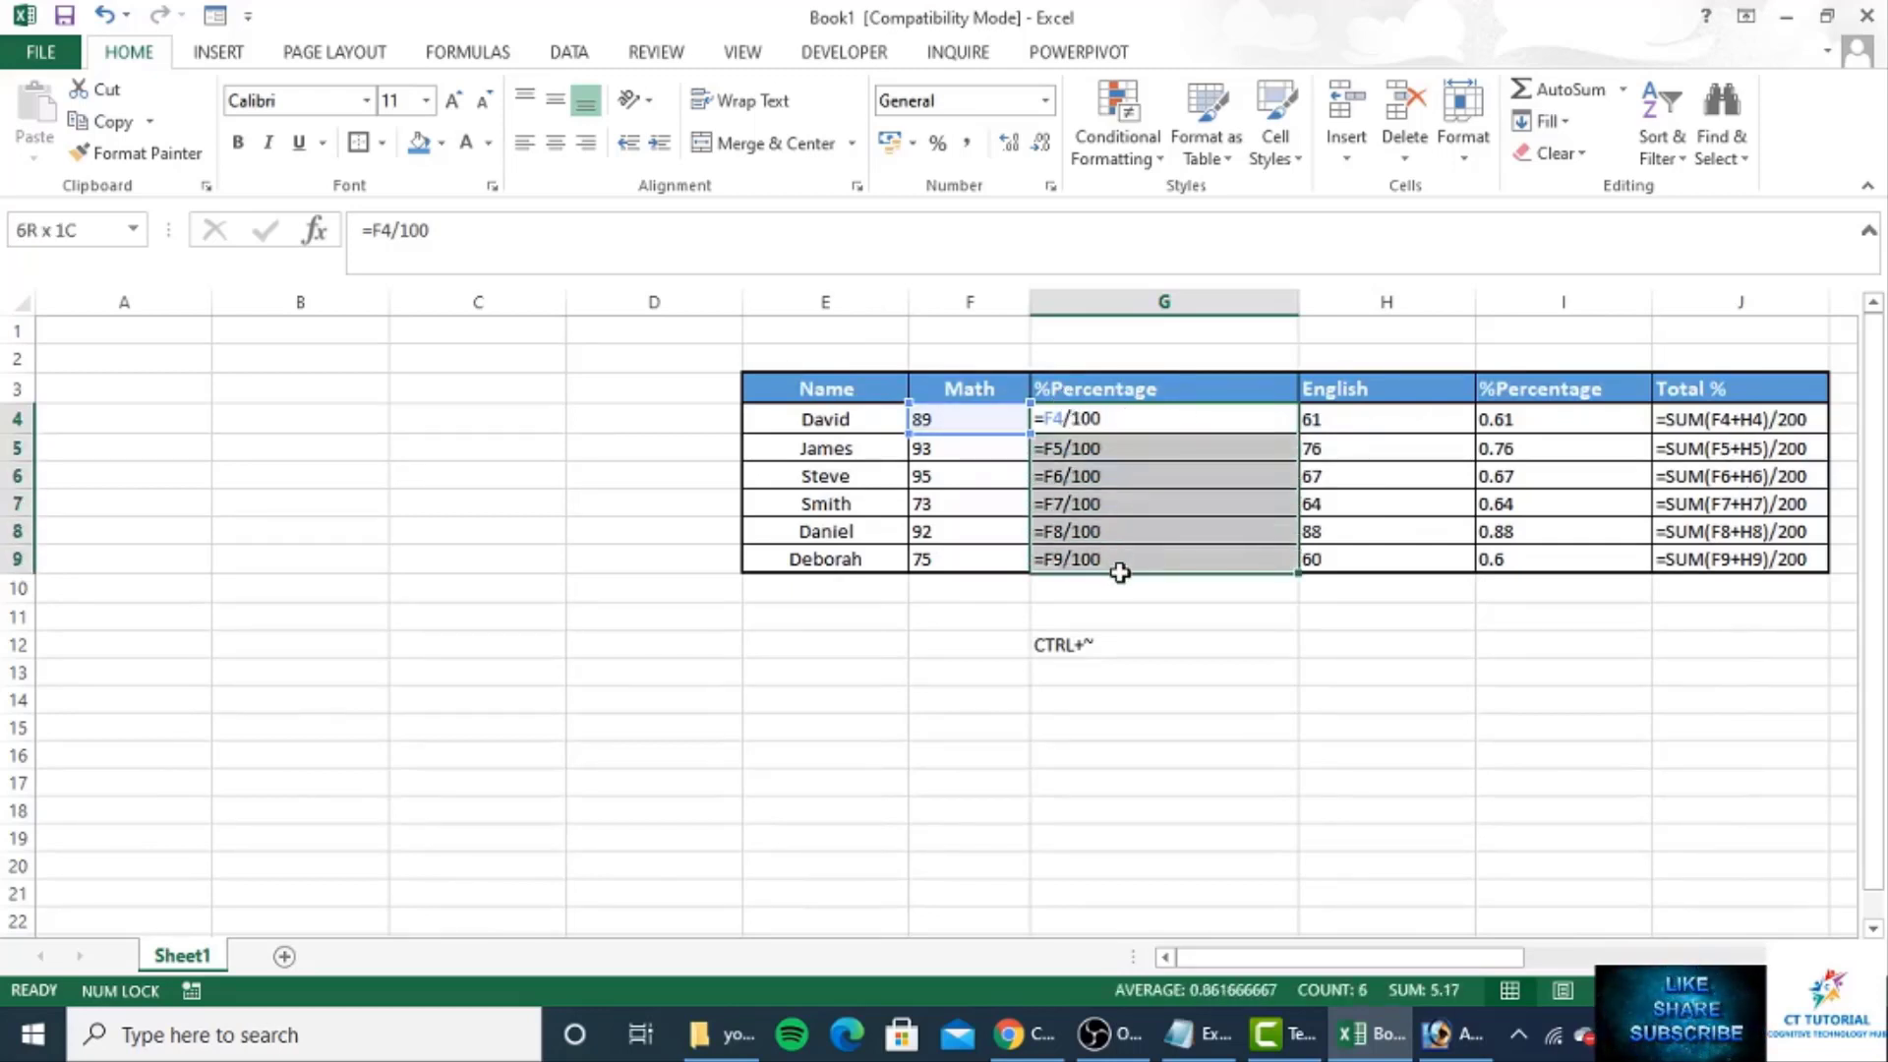
{"action": "left_click_drag", "start_coordinate": [1104, 389], "coordinate": [1110, 533]}
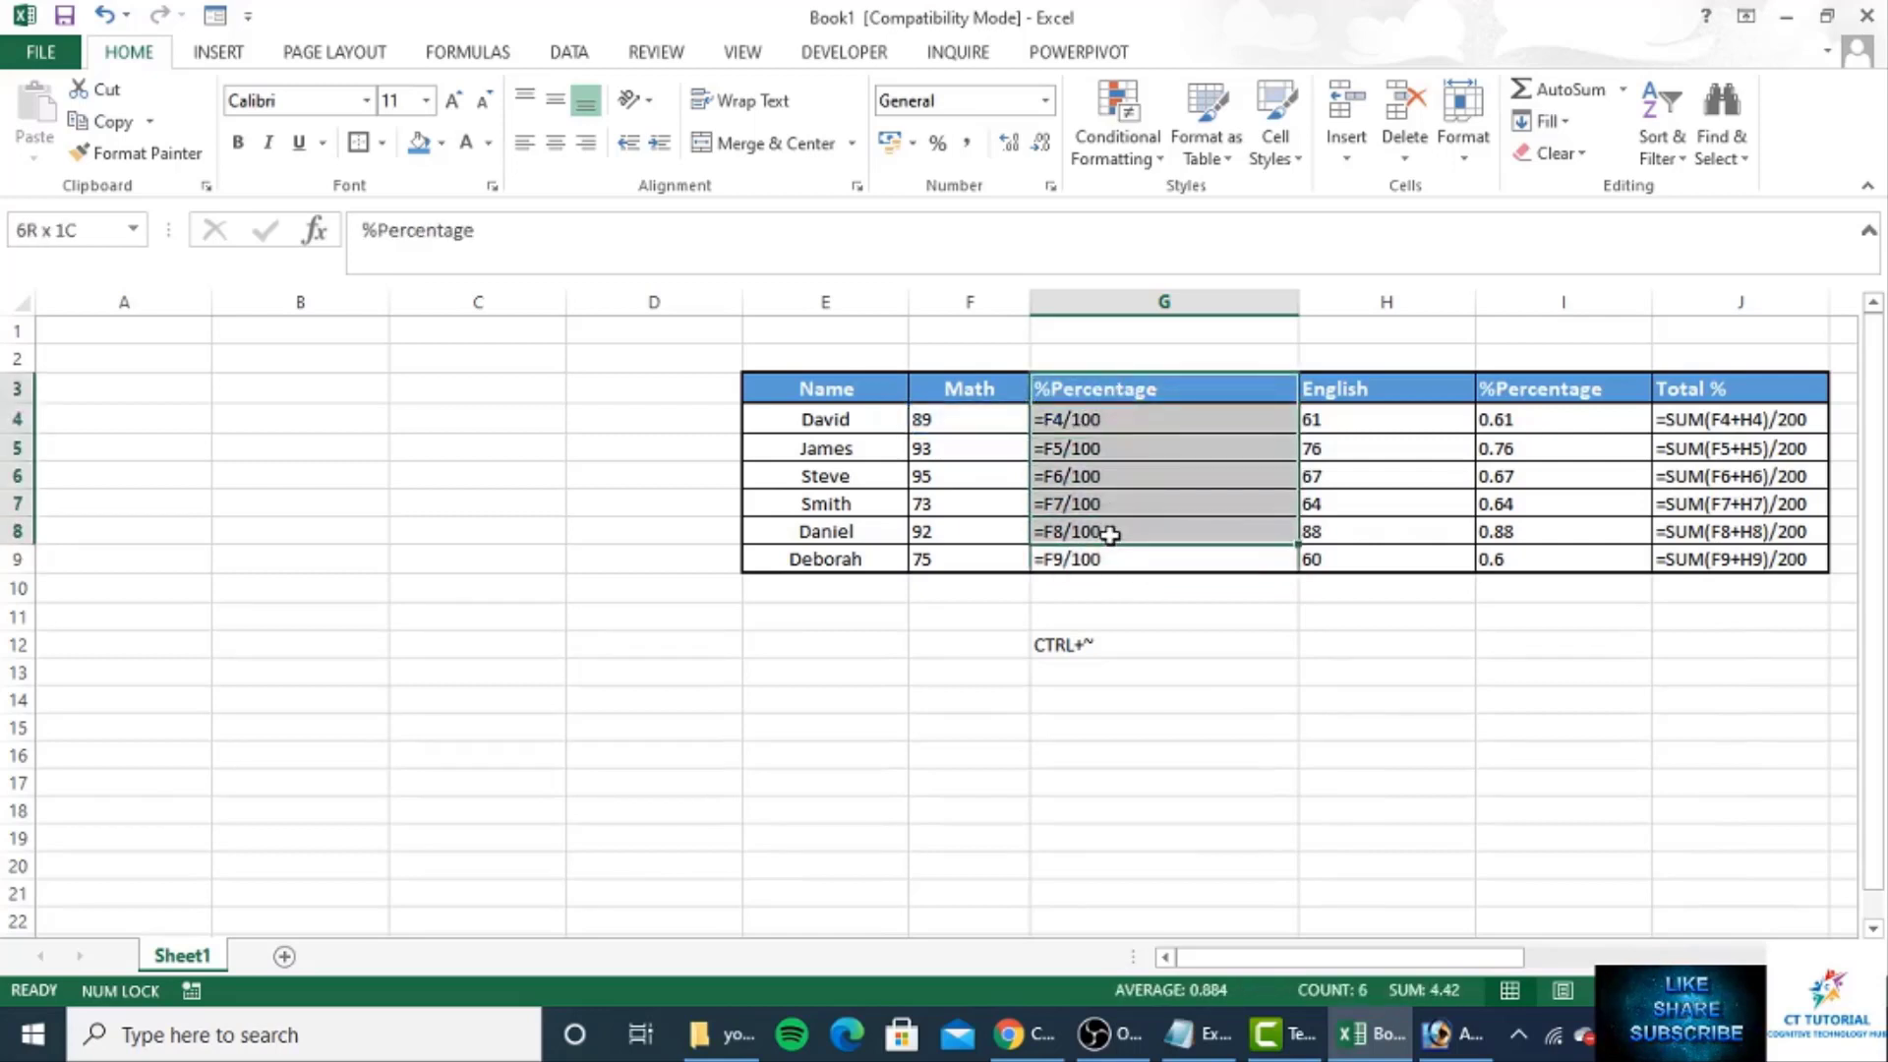
{"action": "left_click", "coordinate": [1126, 419]}
{"action": "left_click_drag", "start_coordinate": [1126, 419], "coordinate": [1142, 540]}
{"action": "key", "text": "ctrl+c"}
{"action": "left_click_drag", "start_coordinate": [1747, 421], "coordinate": [1742, 562]}
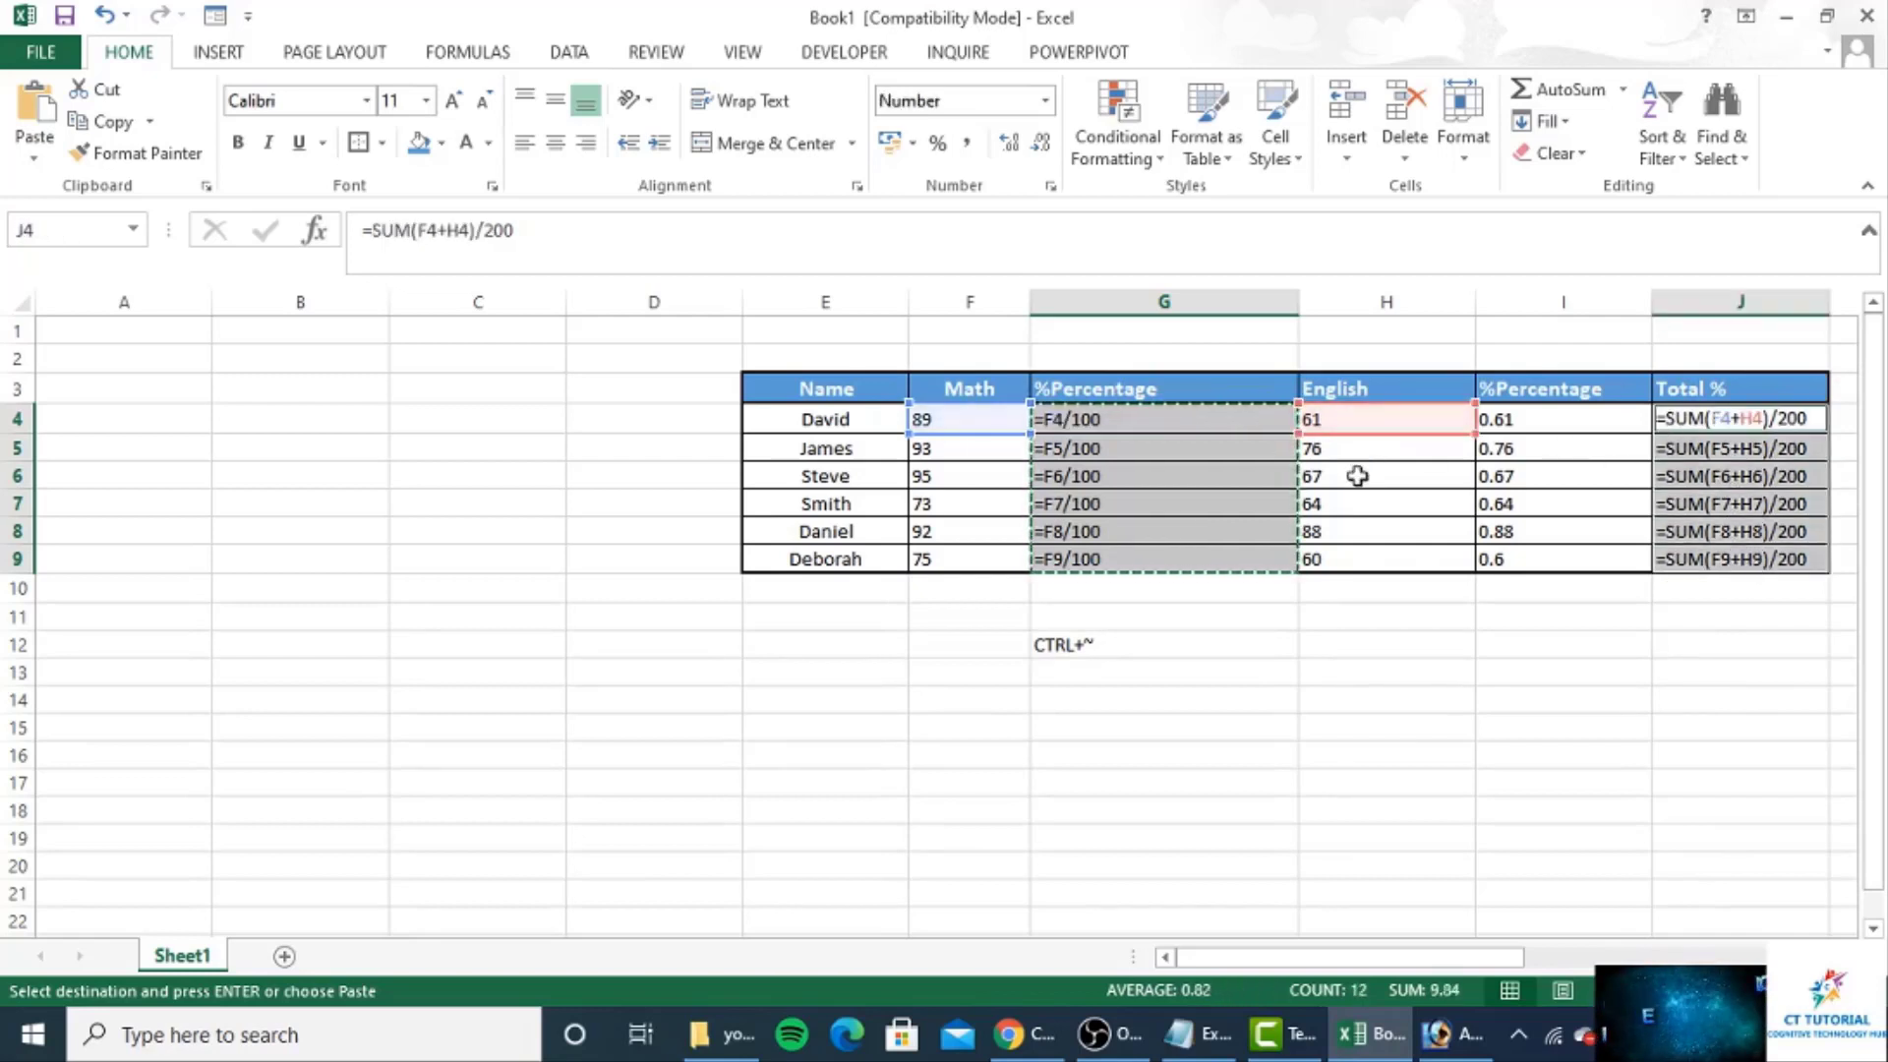
{"action": "left_click", "coordinate": [1402, 478]}
- Copy the percentage formulas G4:G9 and the total formulas J4:J9 together
{"action": "left_click", "coordinate": [1193, 415]}
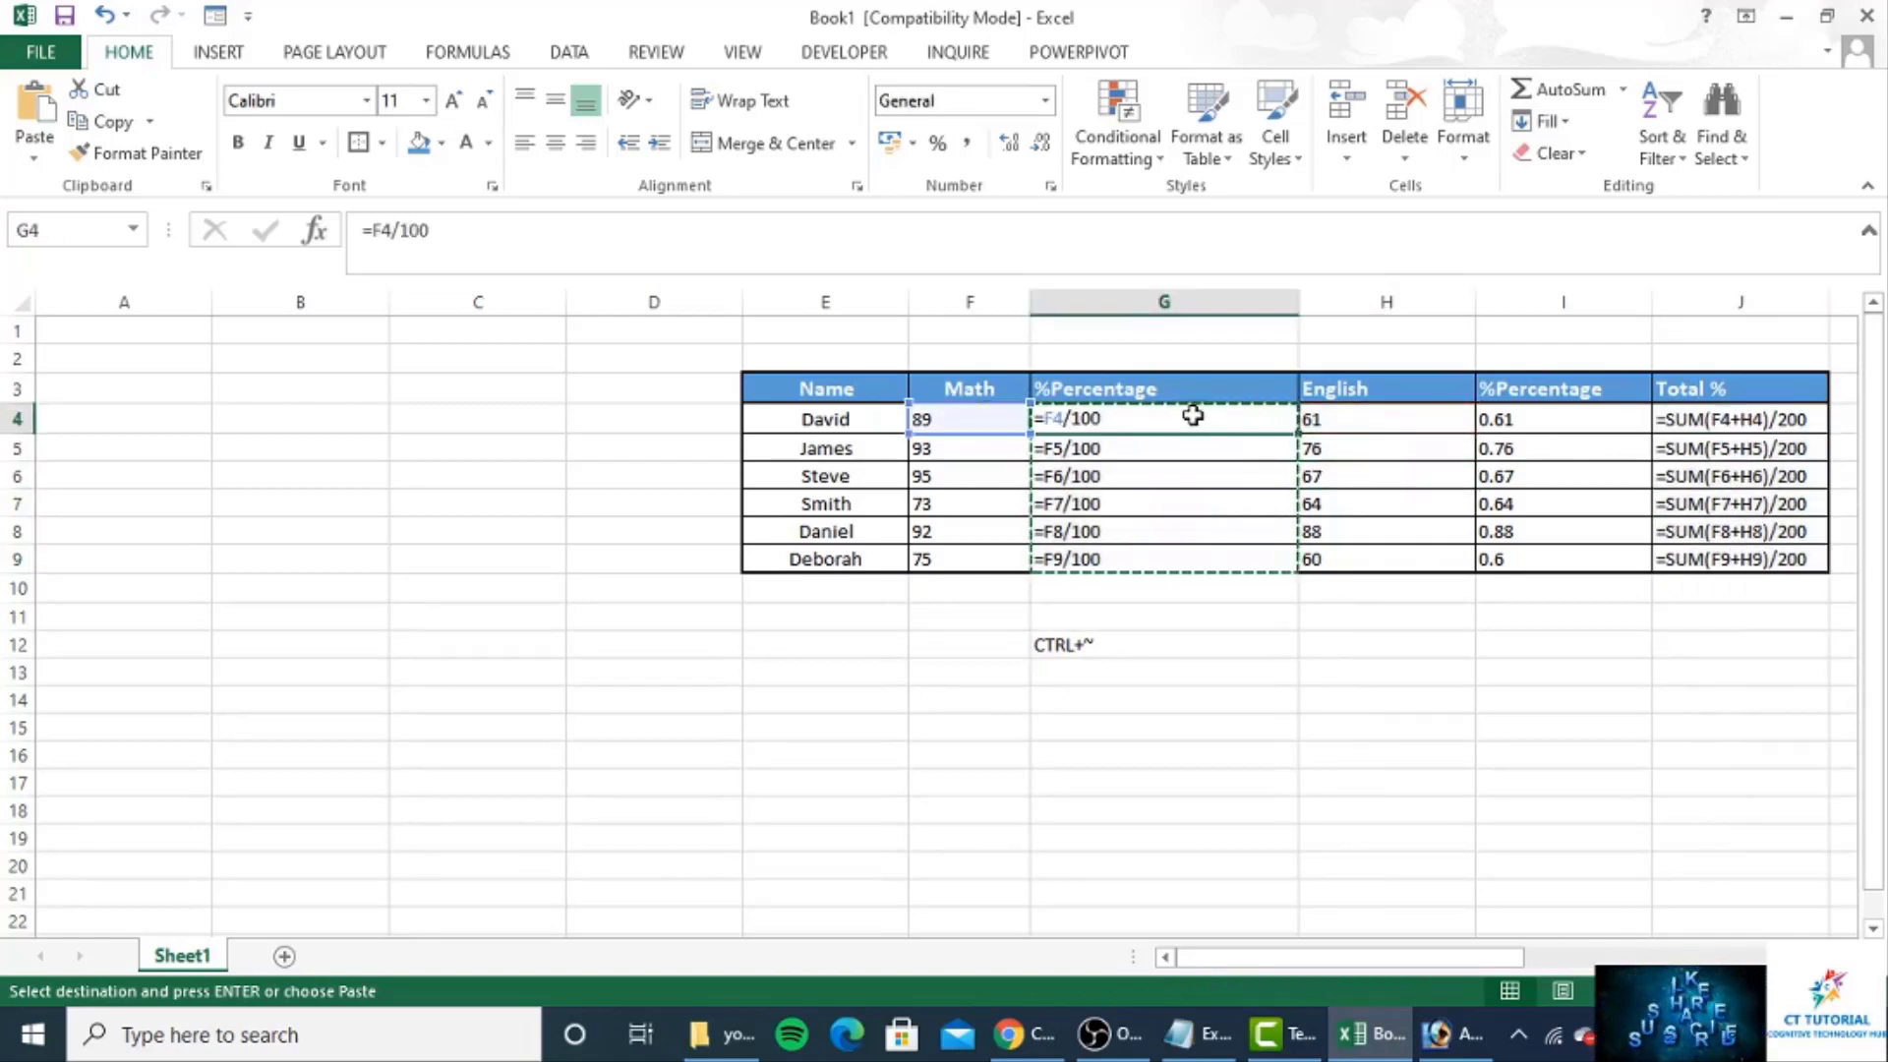
{"action": "left_click_drag", "start_coordinate": [1178, 413], "coordinate": [1175, 558]}
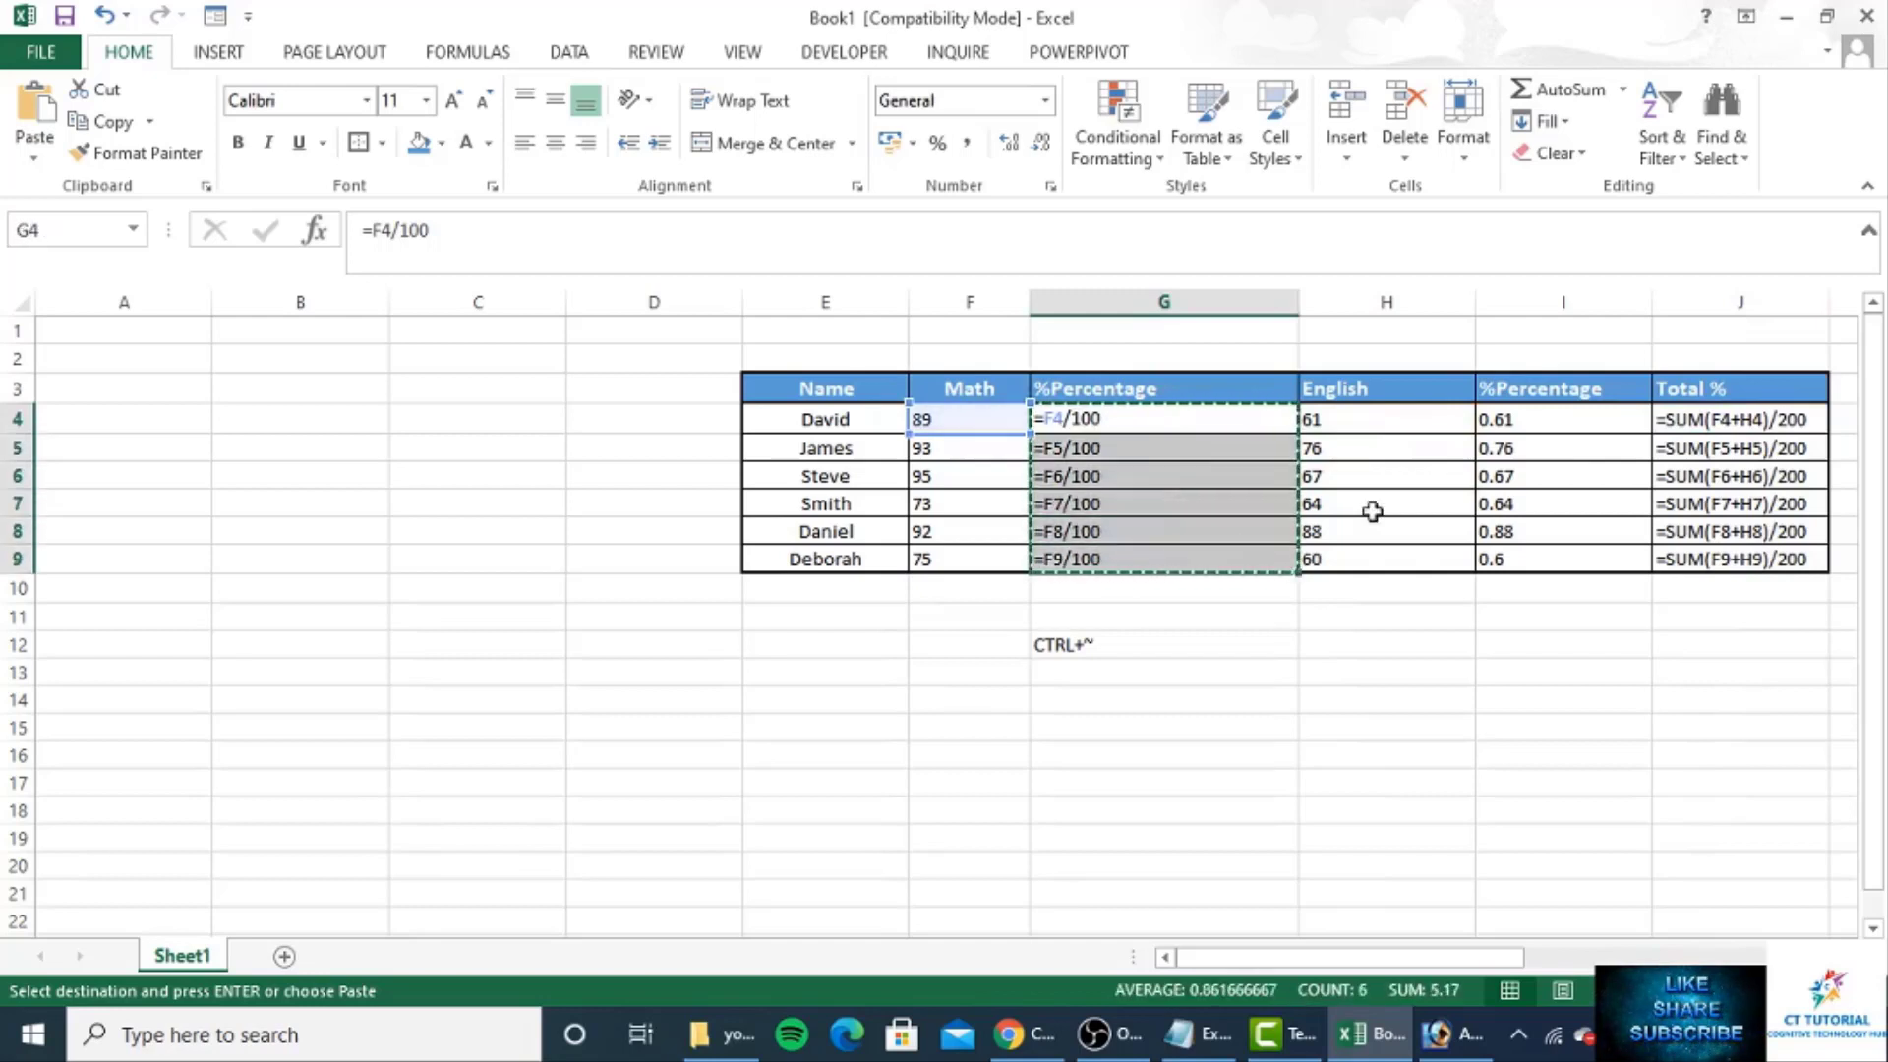
{"action": "left_click", "coordinate": [1750, 421], "text": "ctrl"}
{"action": "left_click_drag", "start_coordinate": [1743, 445], "coordinate": [1749, 555]}
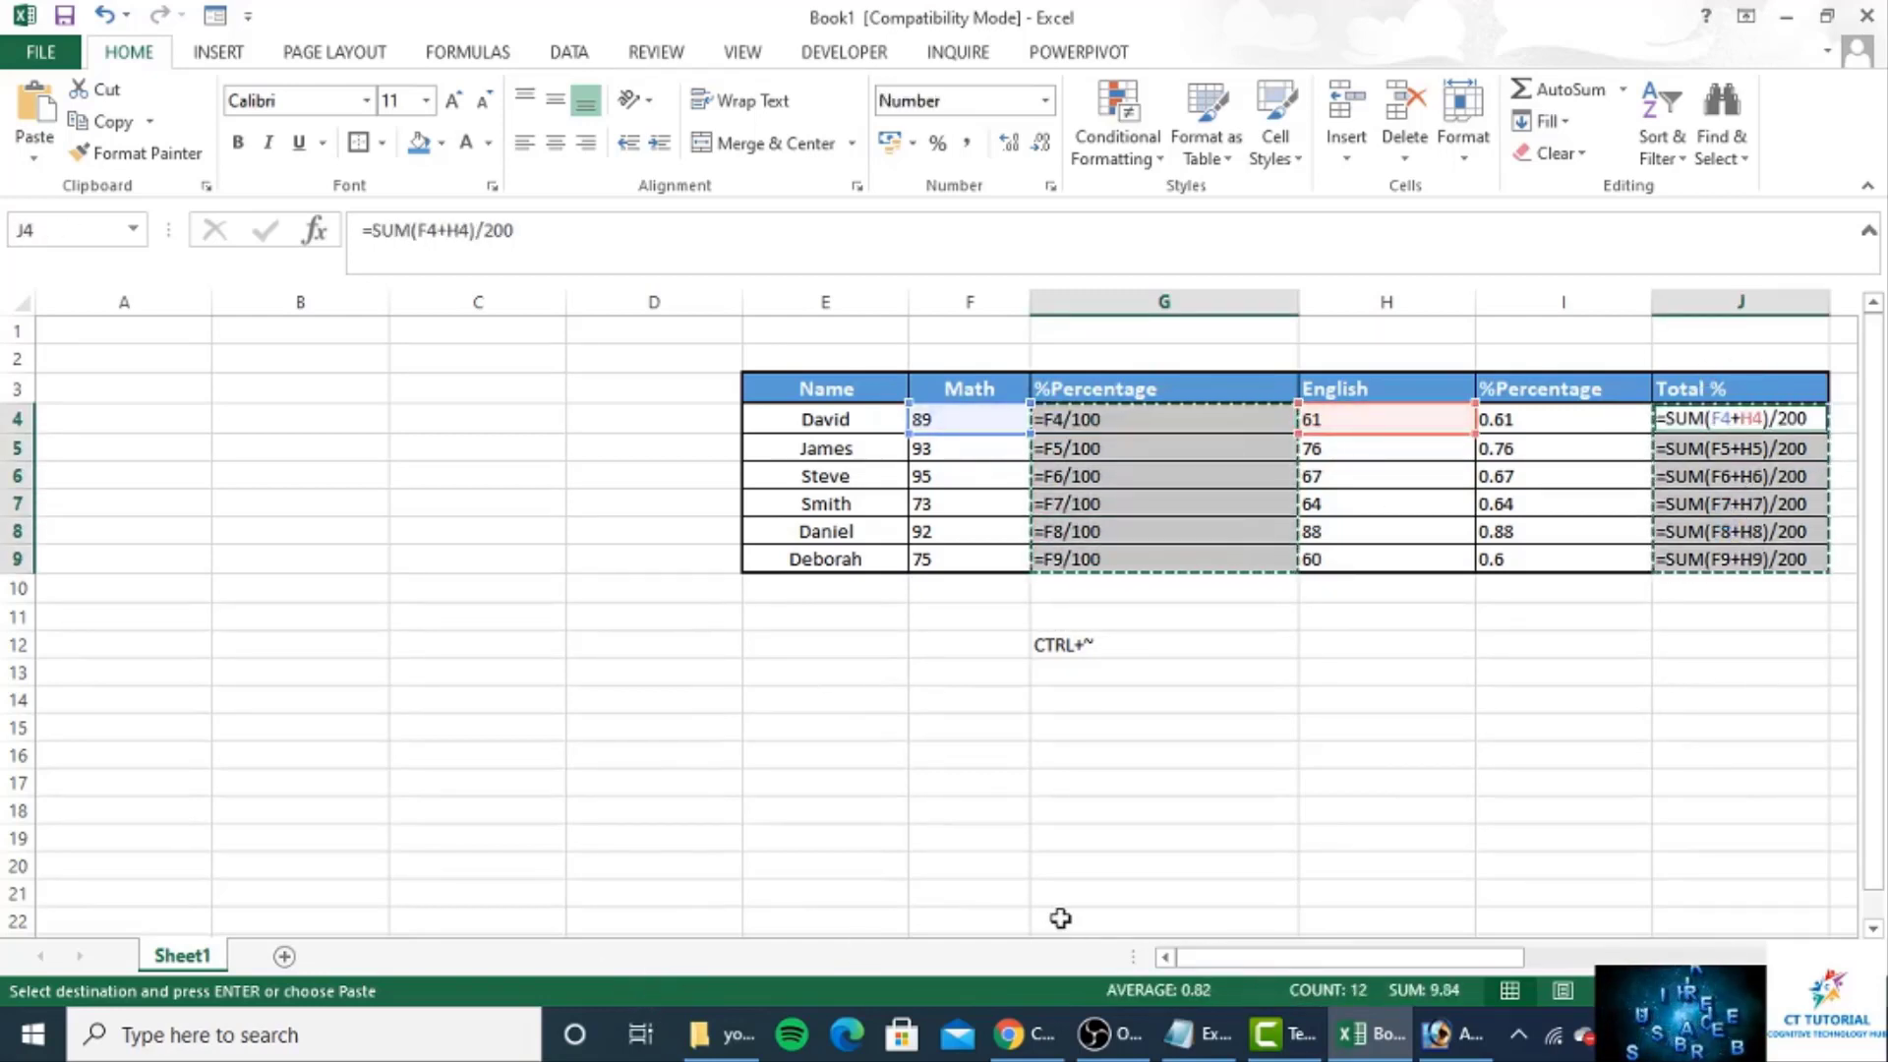
- Open a new Notepad document and paste the copied formulas into it as text
{"action": "left_click", "coordinate": [399, 1040]}
{"action": "type", "text": "note"}
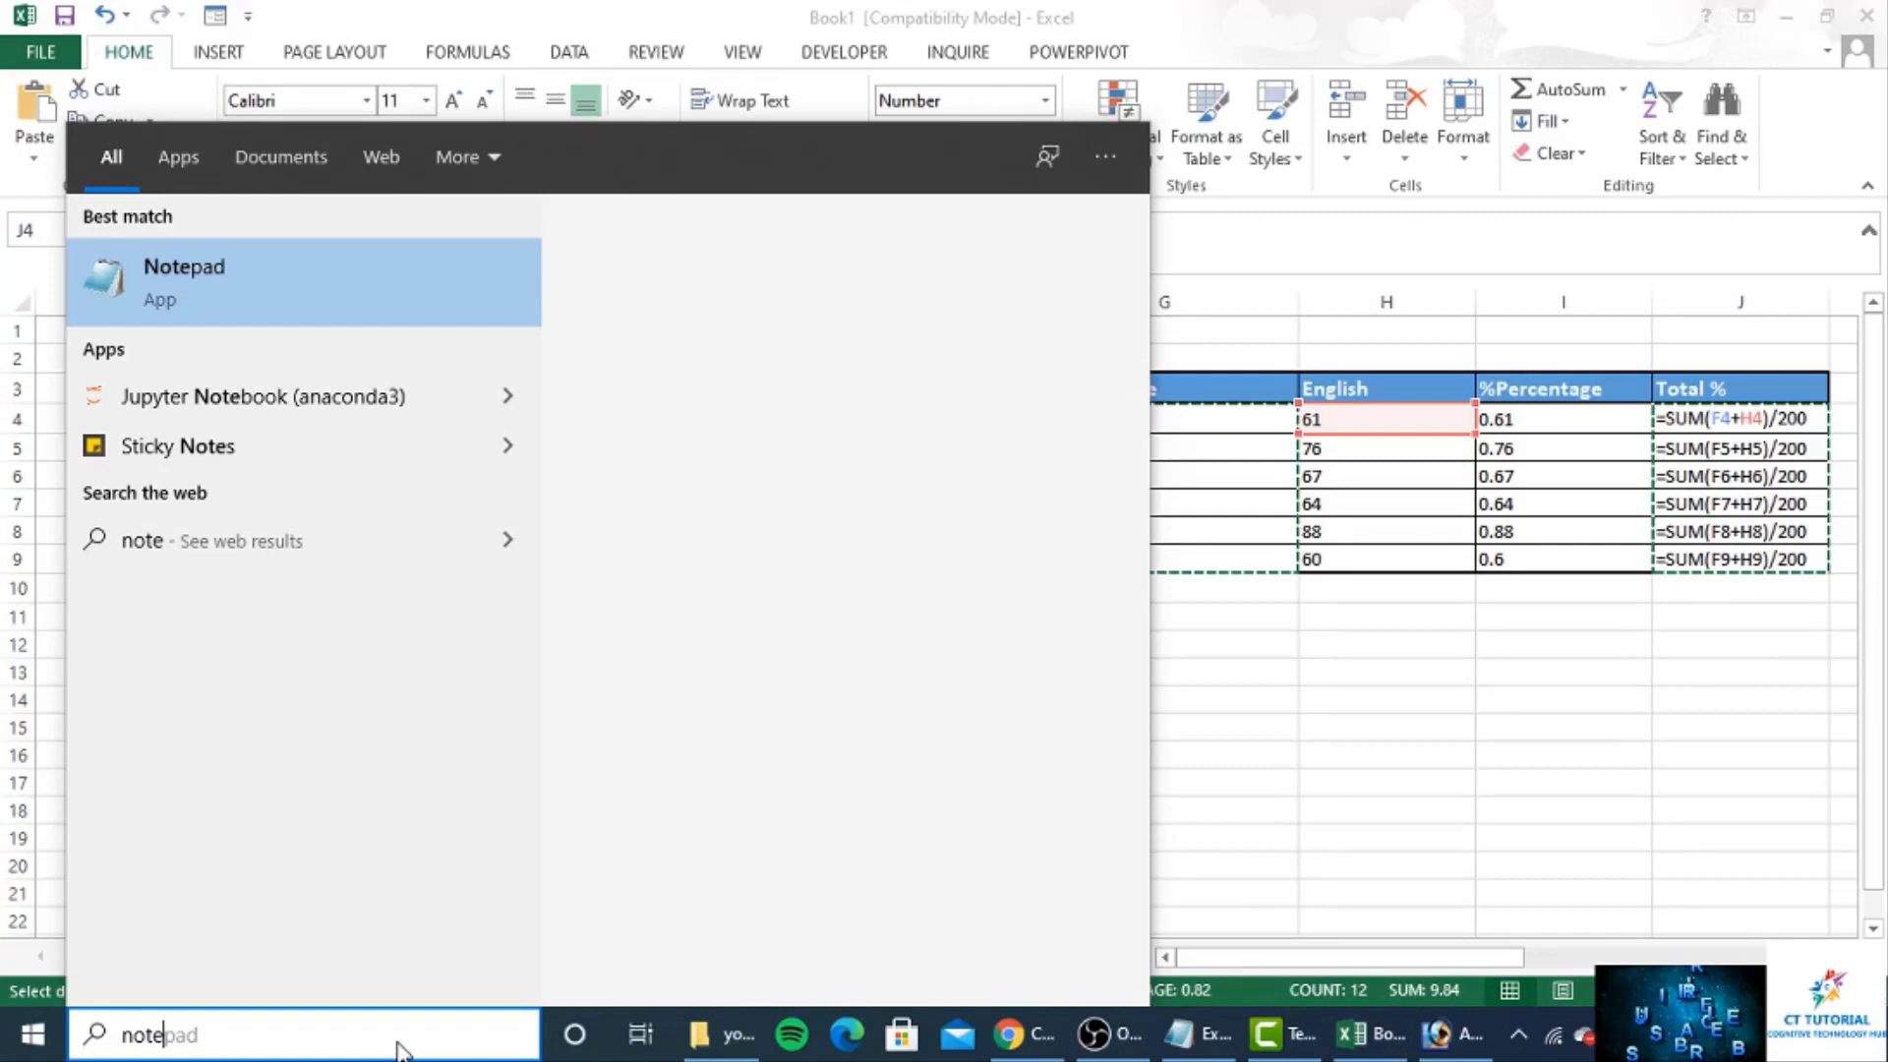
{"action": "key", "text": "Return"}
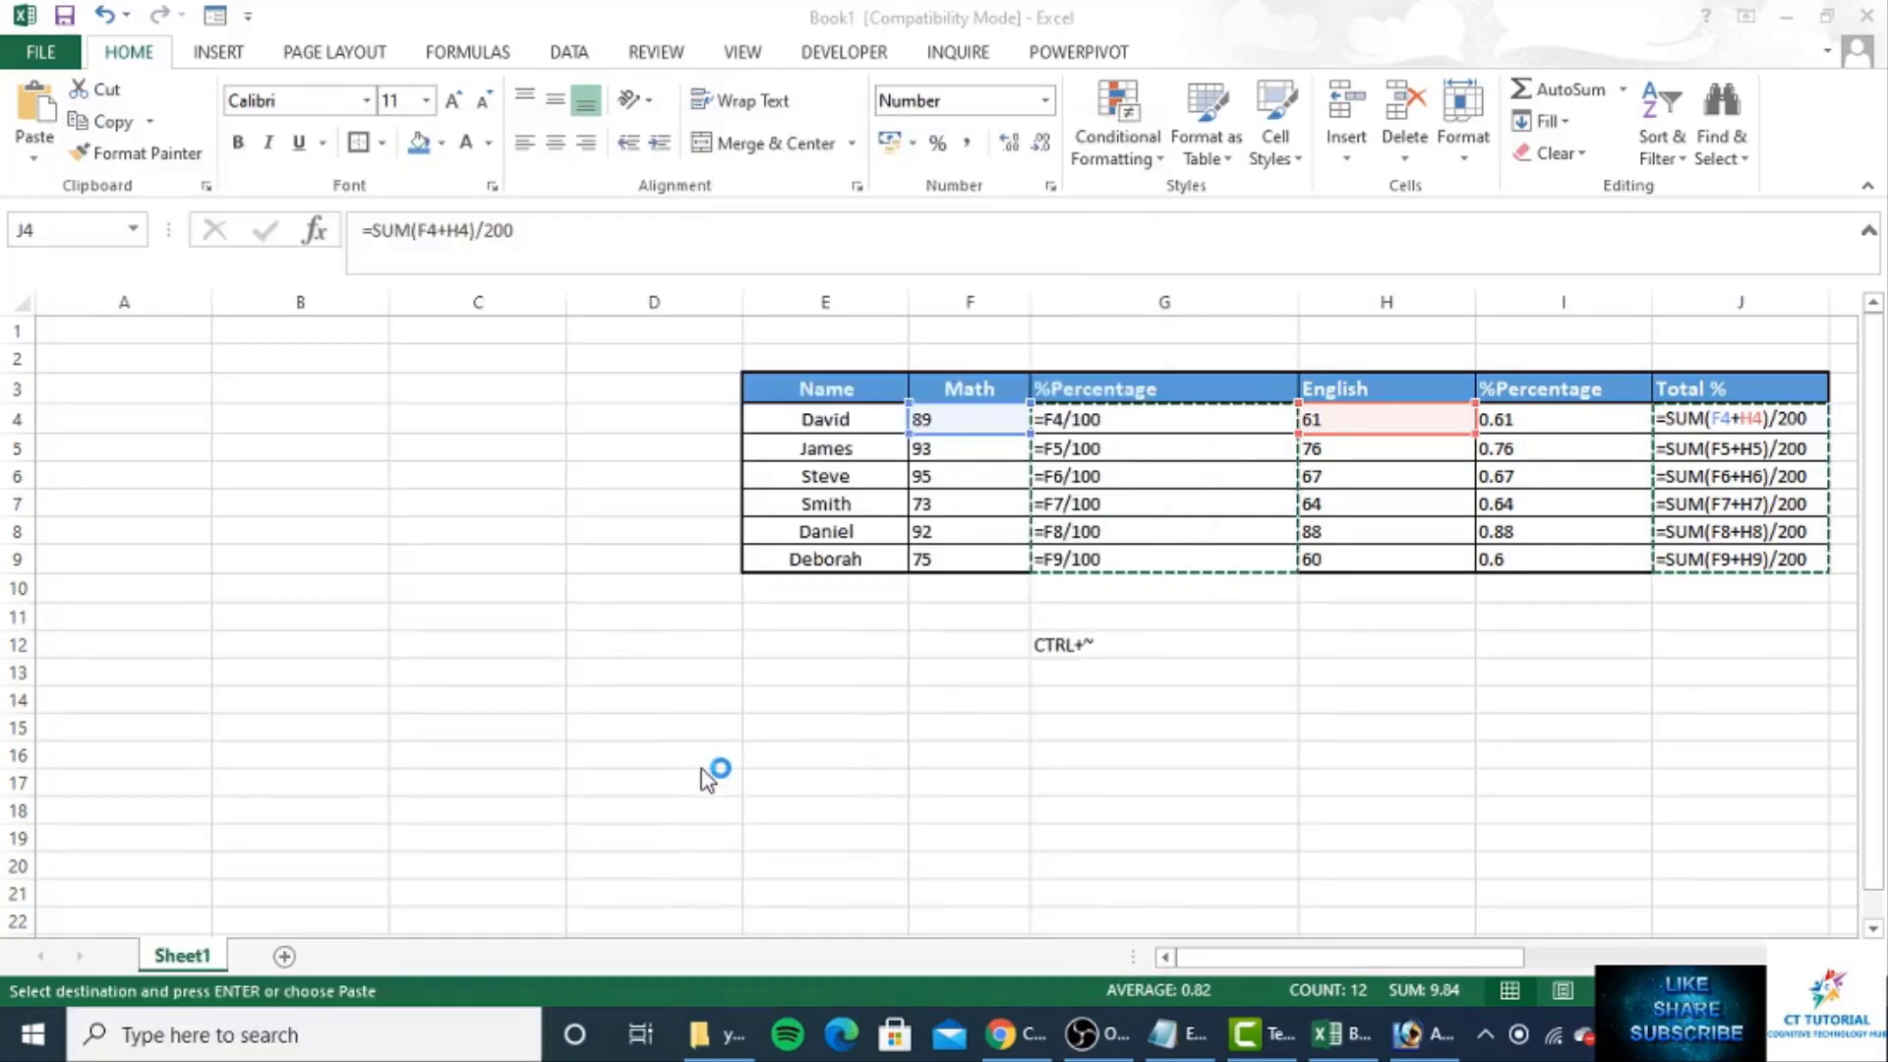
{"action": "key", "text": "ctrl+v"}
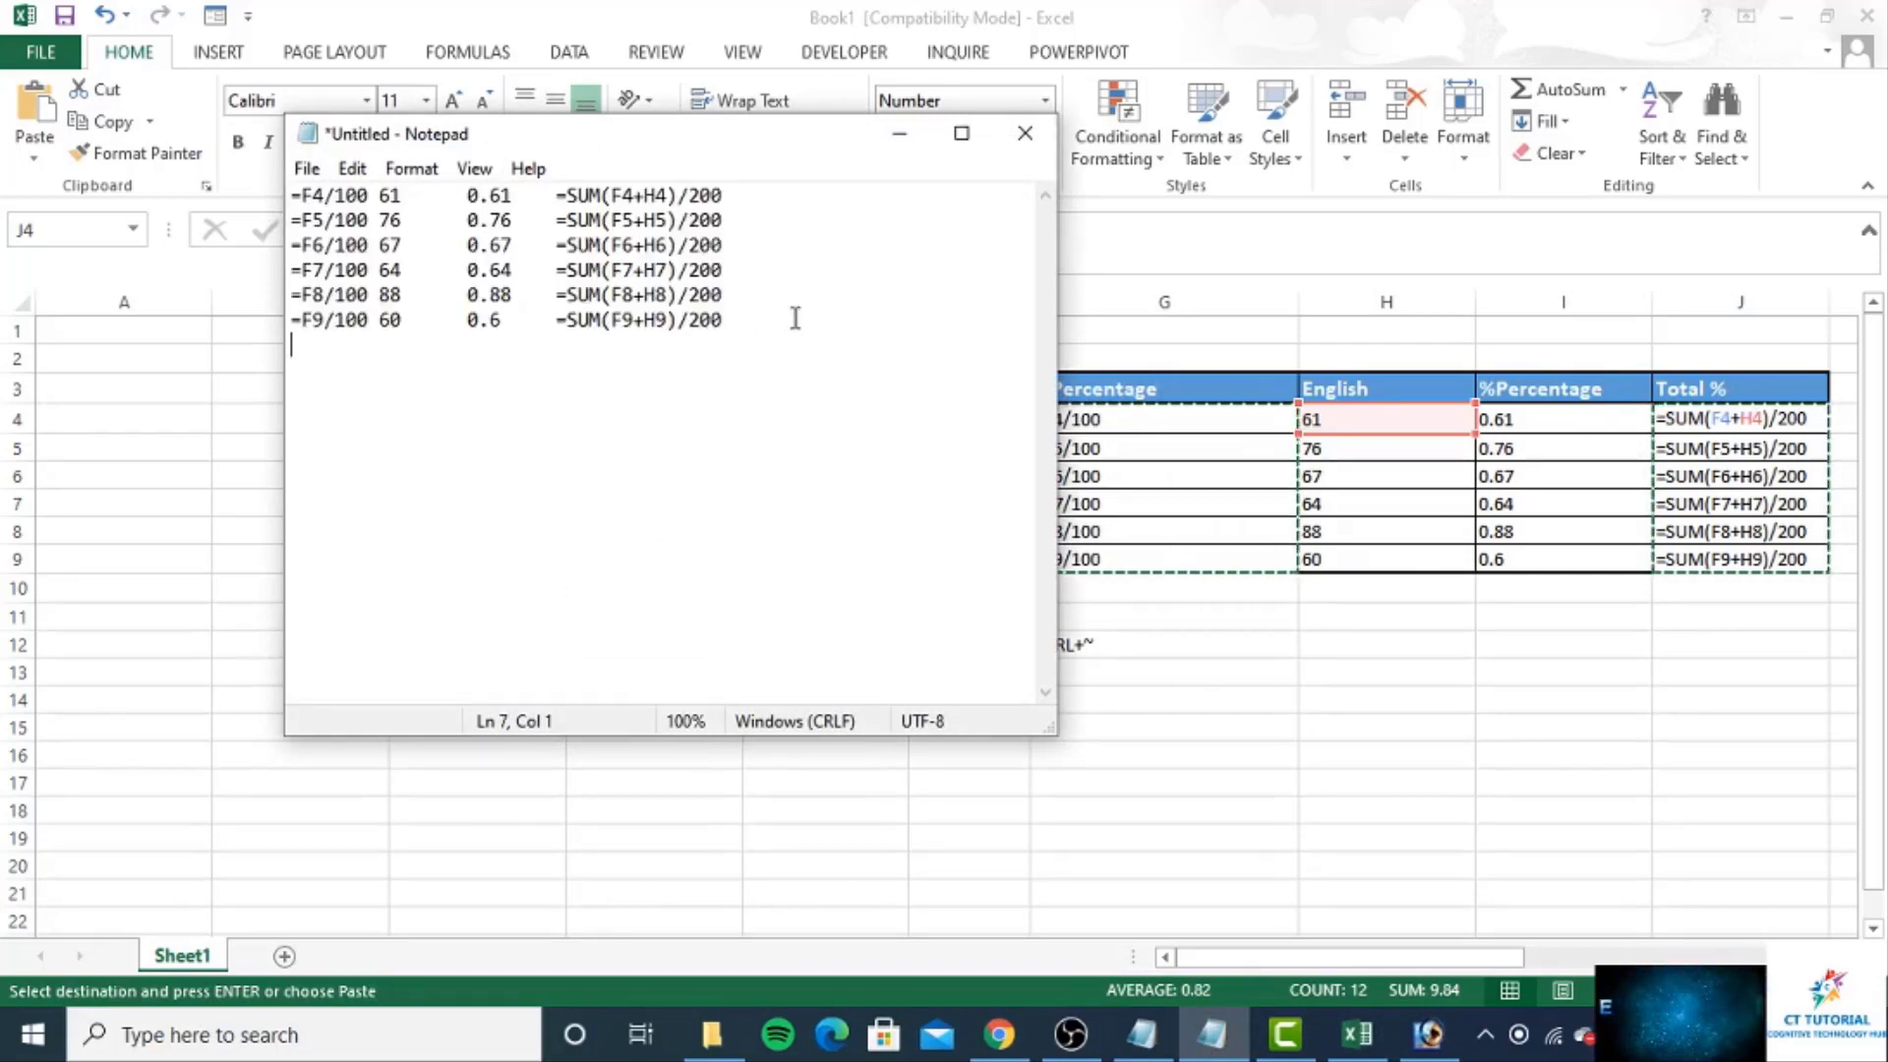
- Copy all the formula text in Notepad and return to the Excel worksheet
{"action": "left_click_drag", "start_coordinate": [792, 315], "coordinate": [274, 180]}
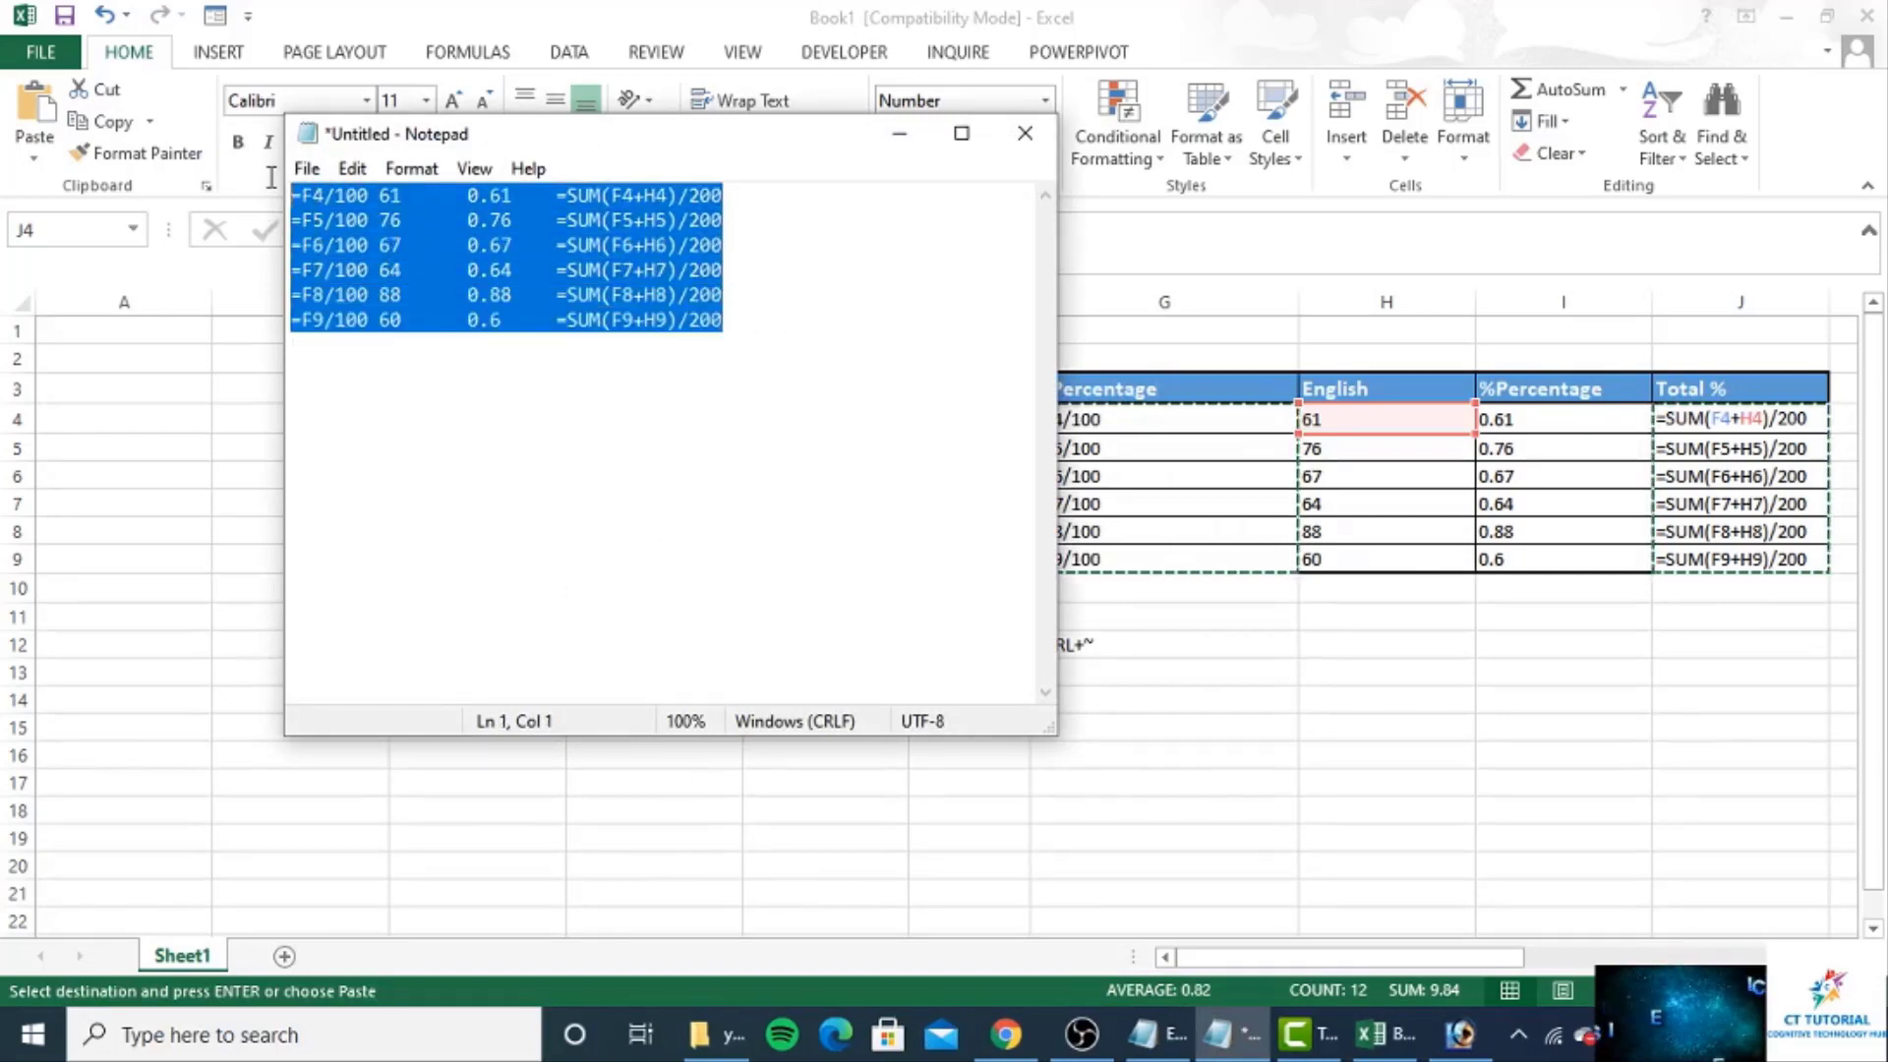
{"action": "key", "text": "ctrl+c"}
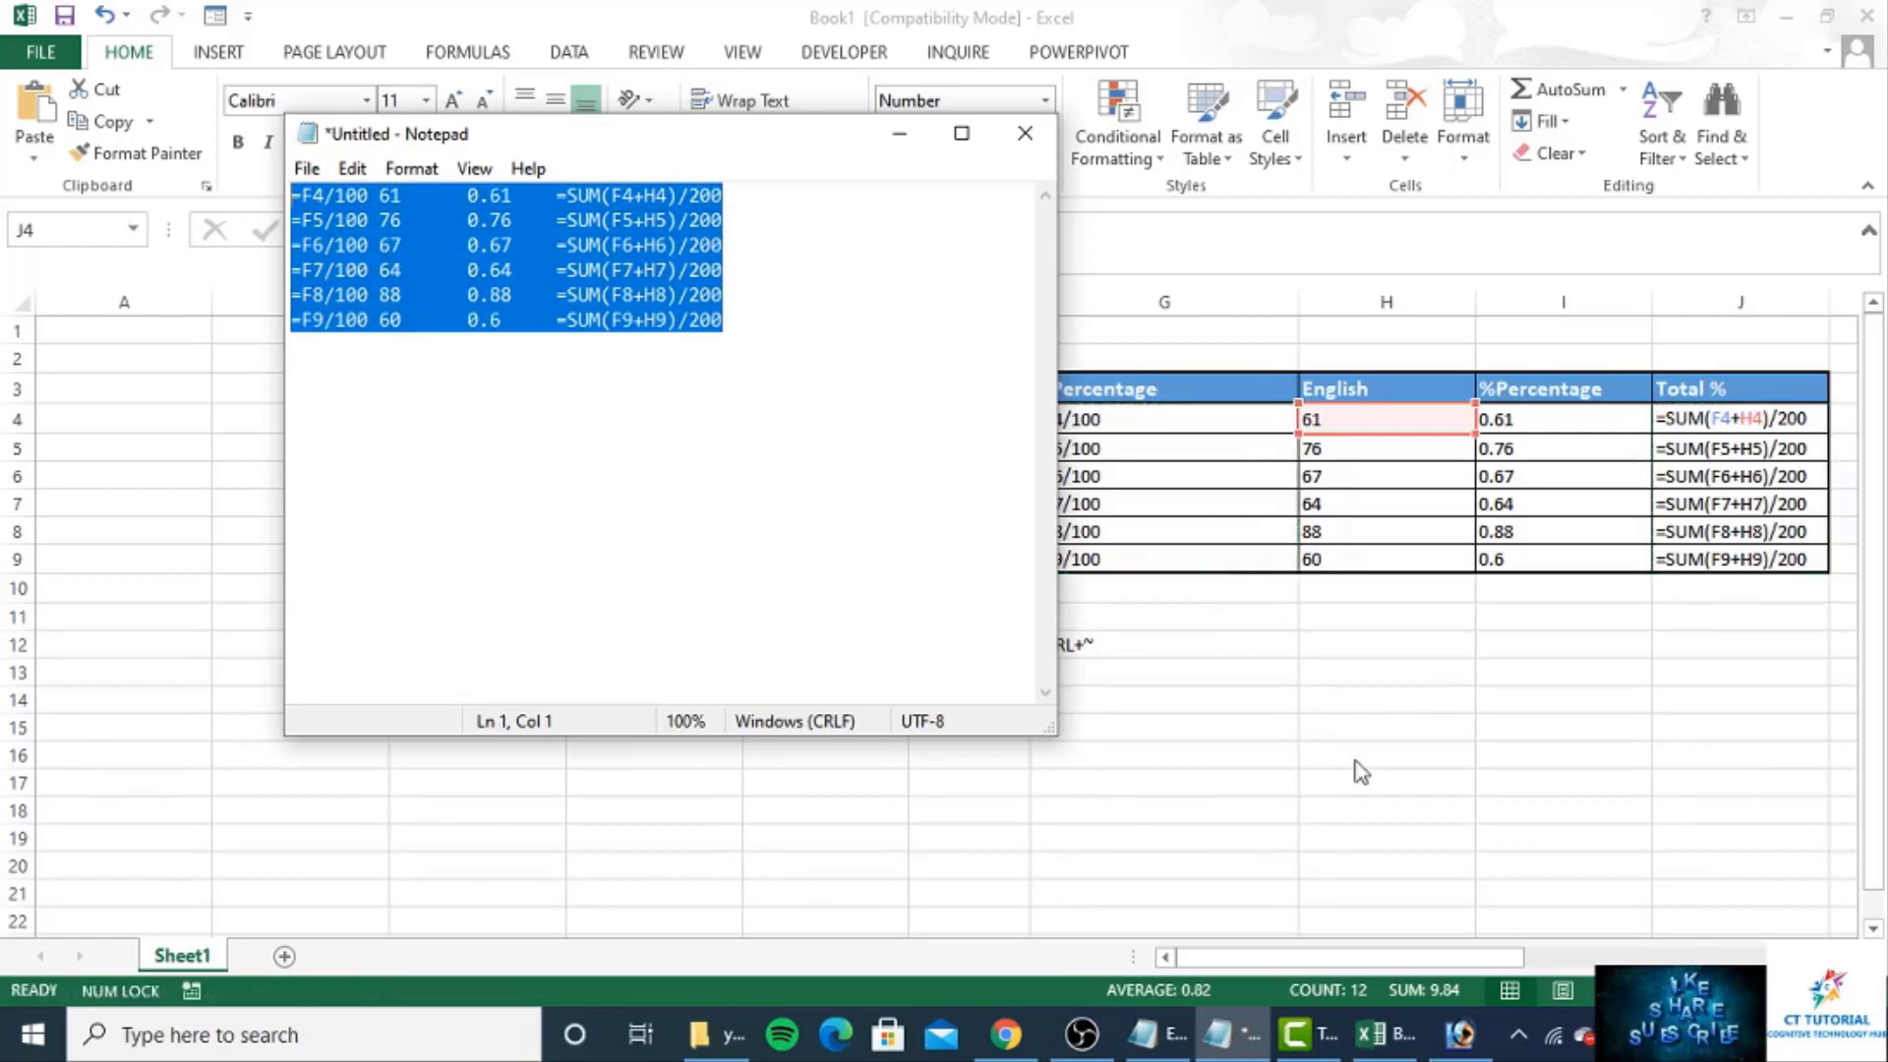
{"action": "left_click", "coordinate": [899, 133]}
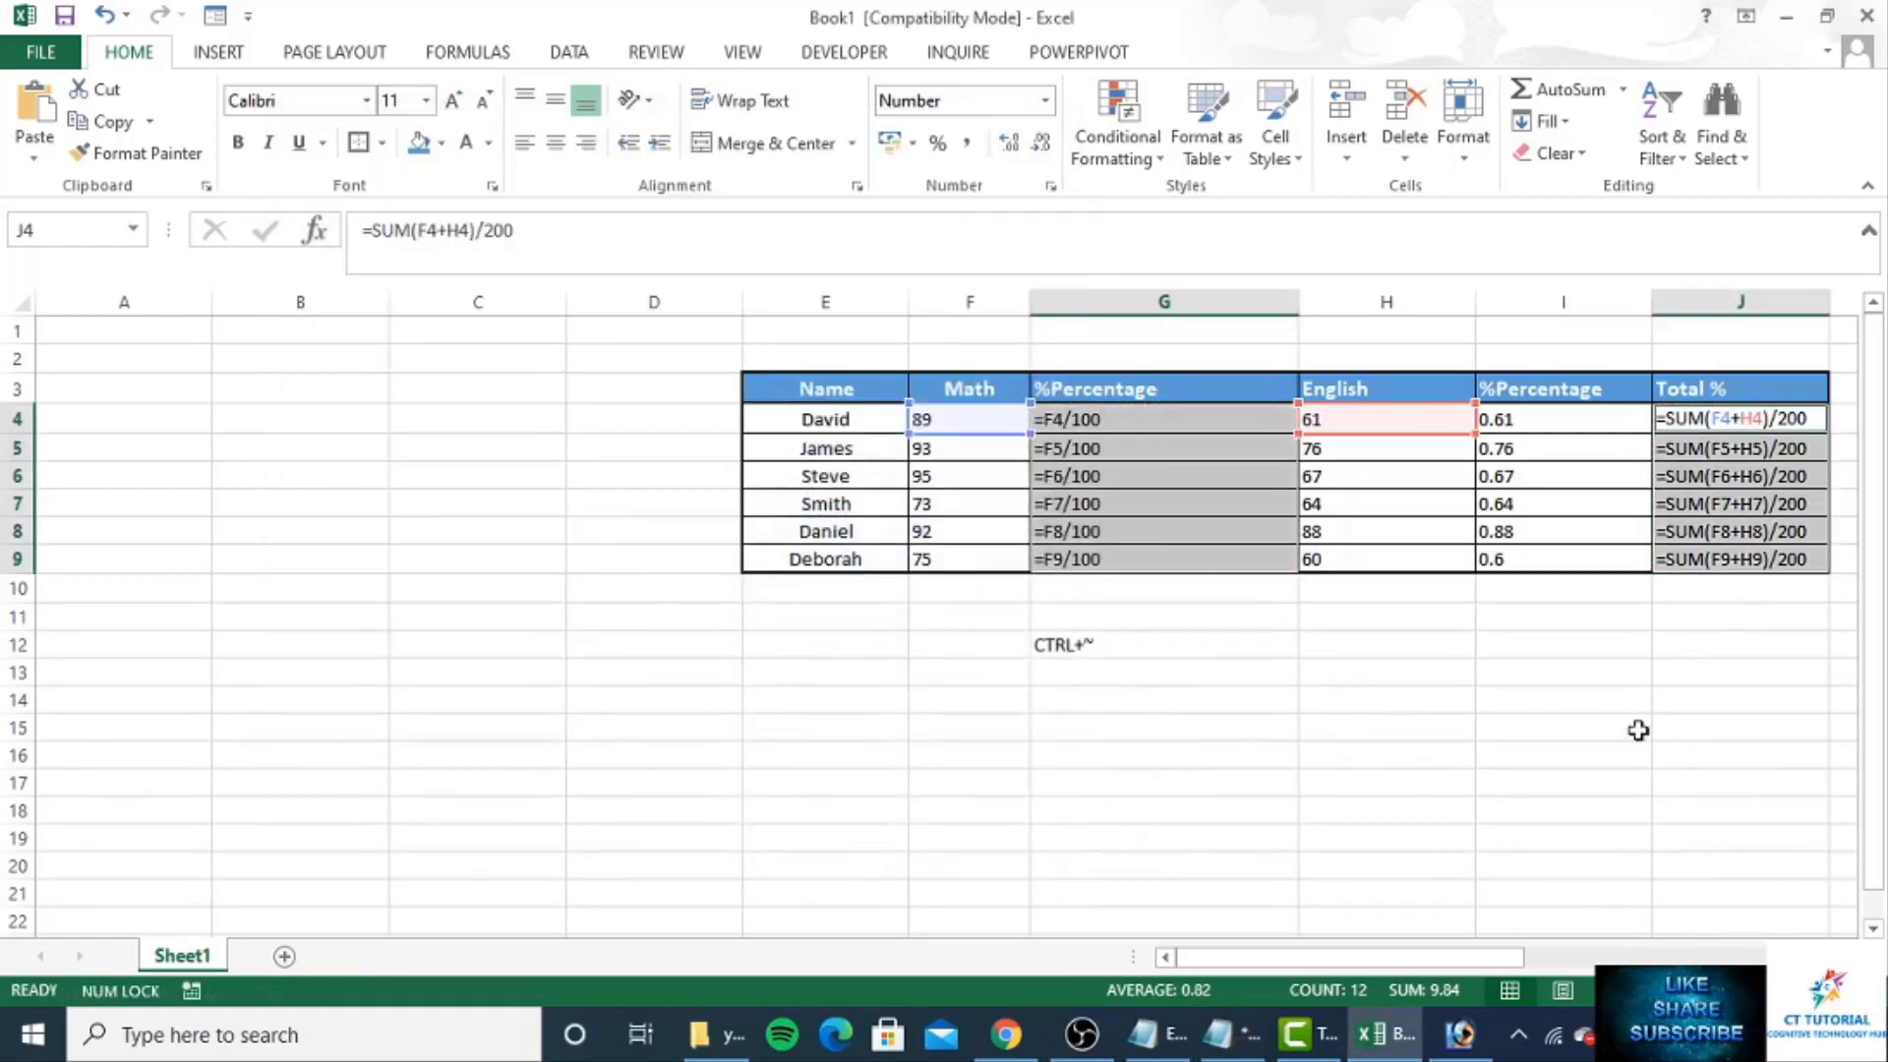
{"action": "left_click", "coordinate": [1846, 957]}
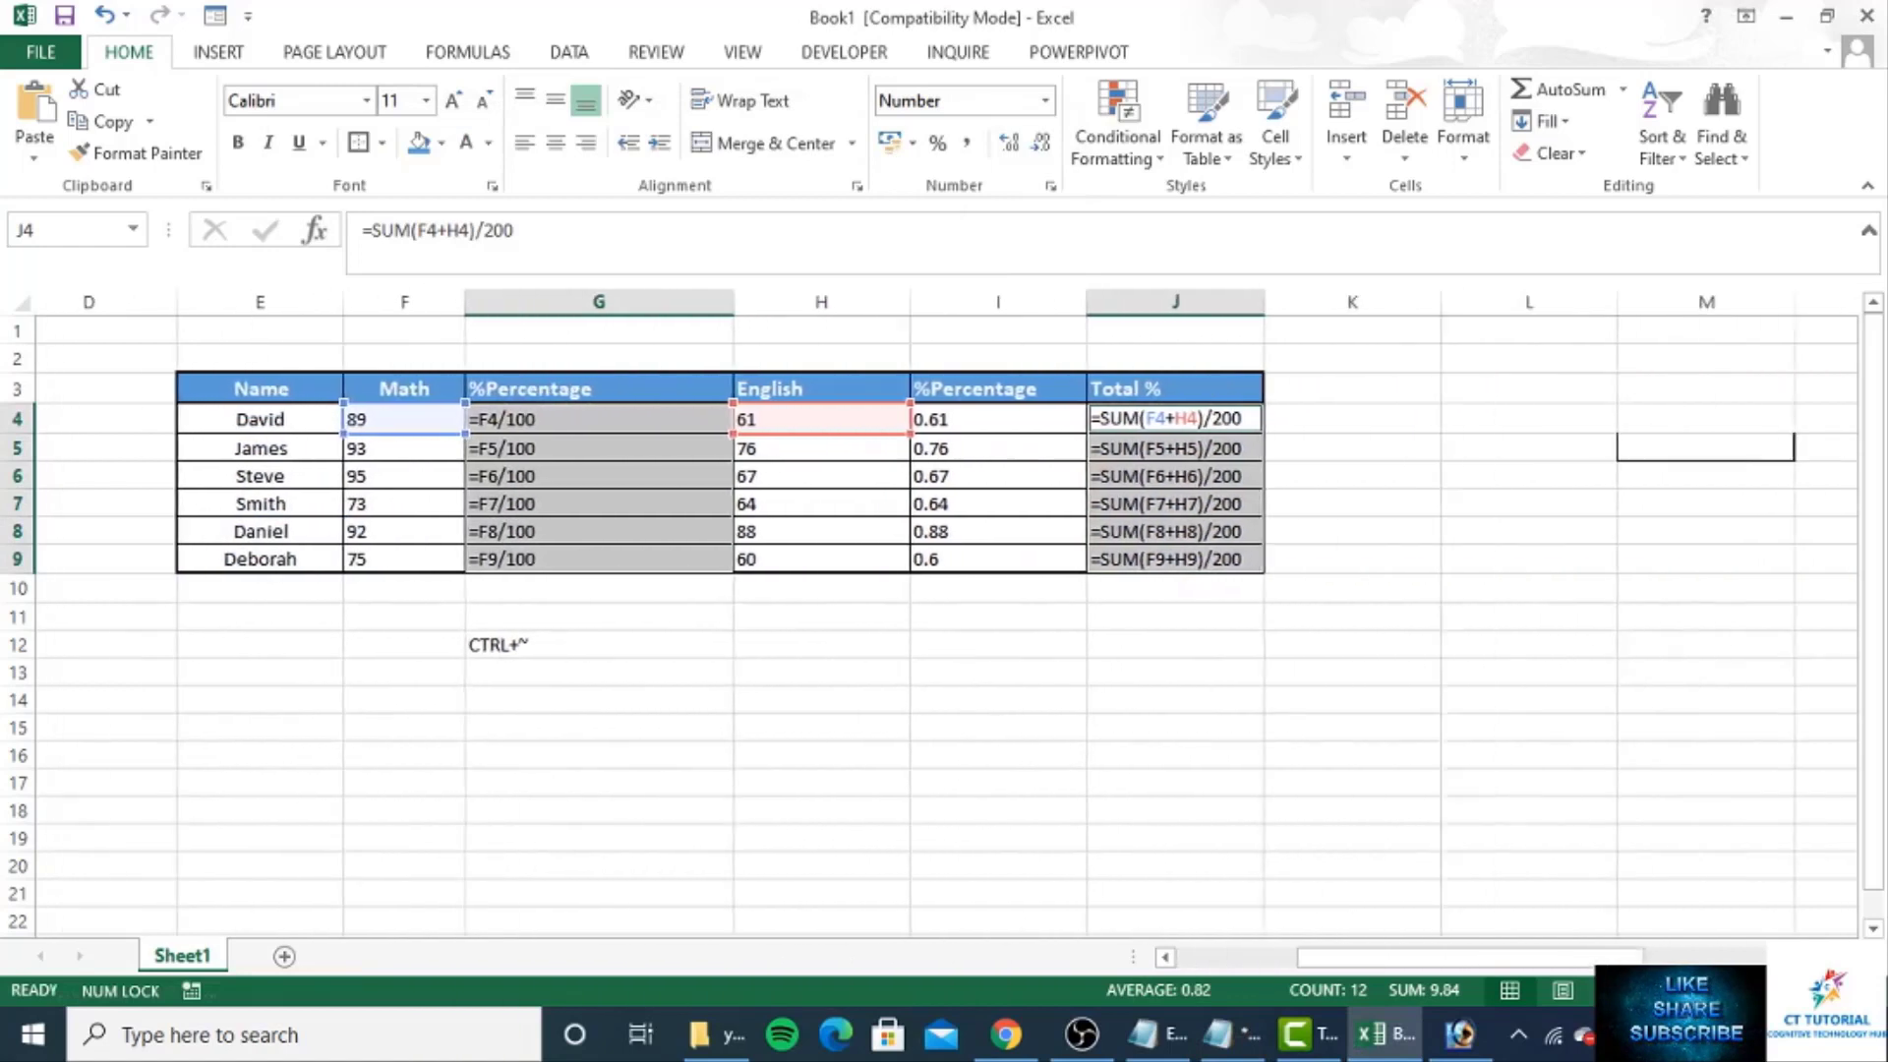
{"action": "left_click", "coordinate": [1340, 388]}
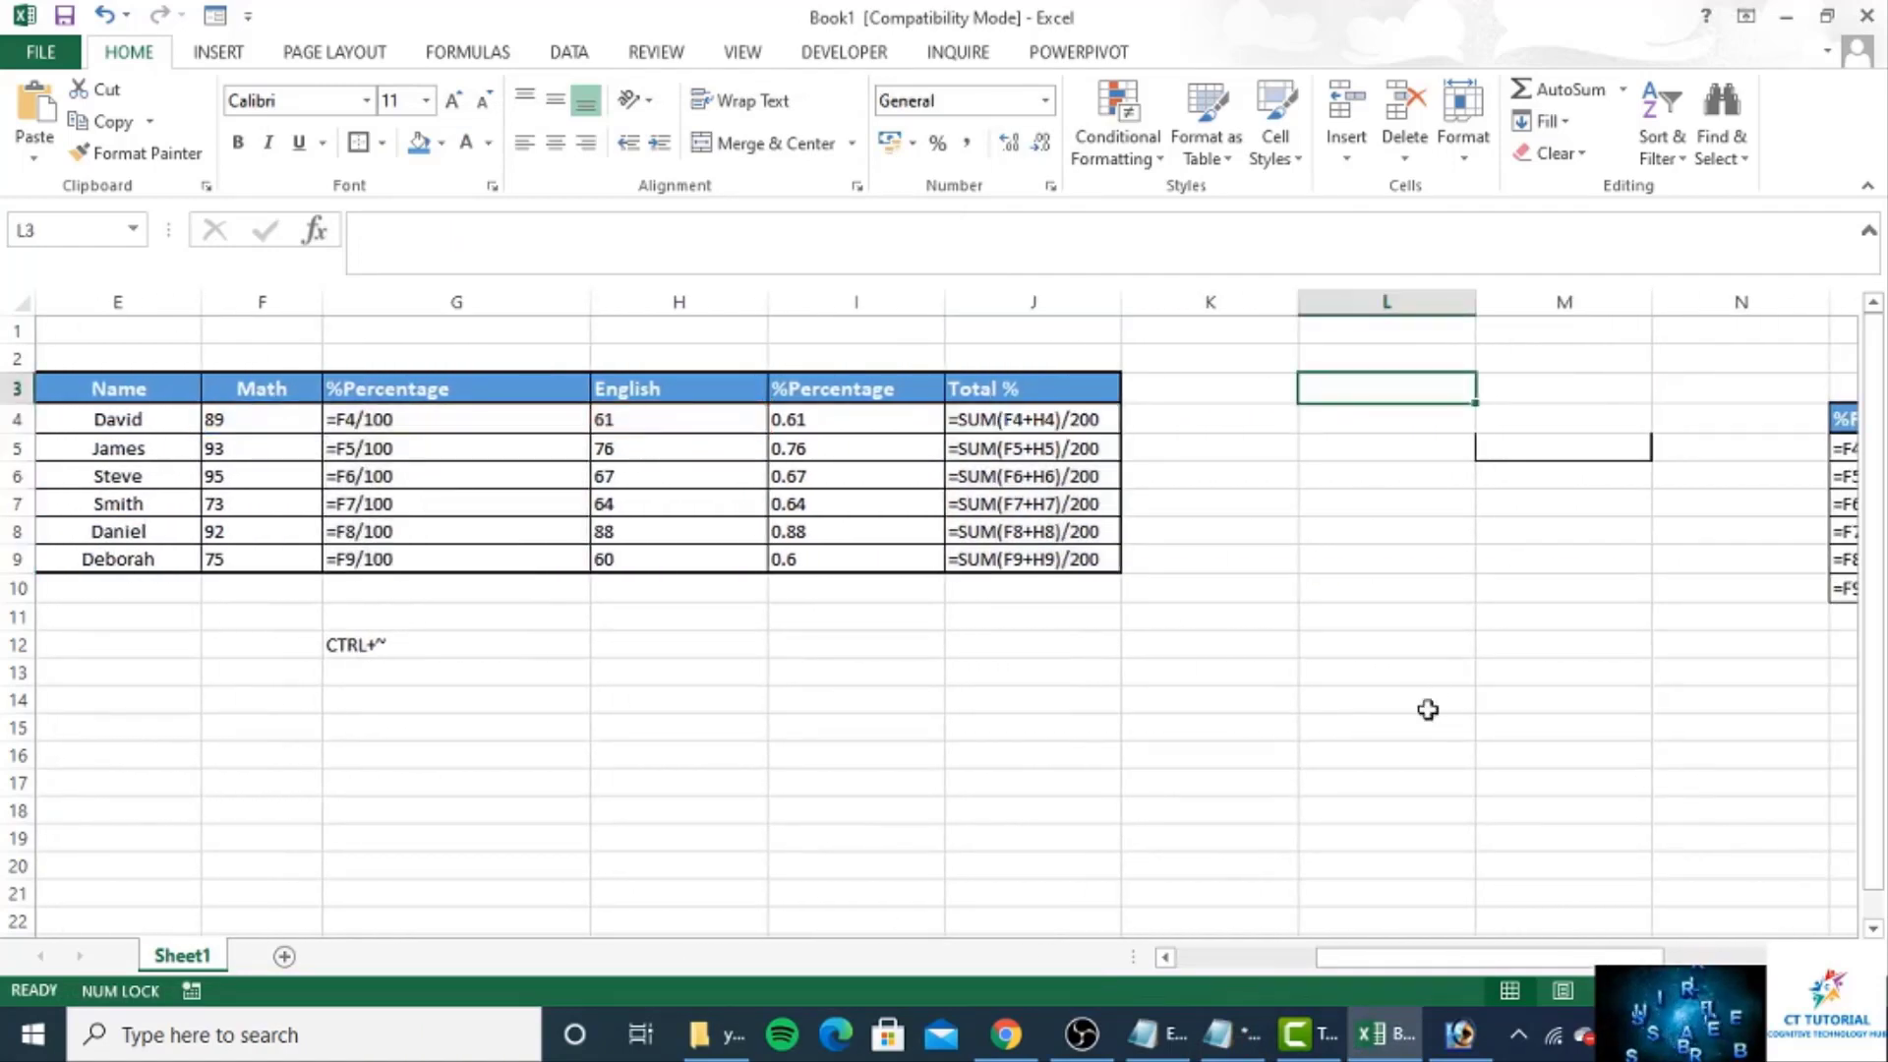
{"action": "key", "text": "ctrl+v"}
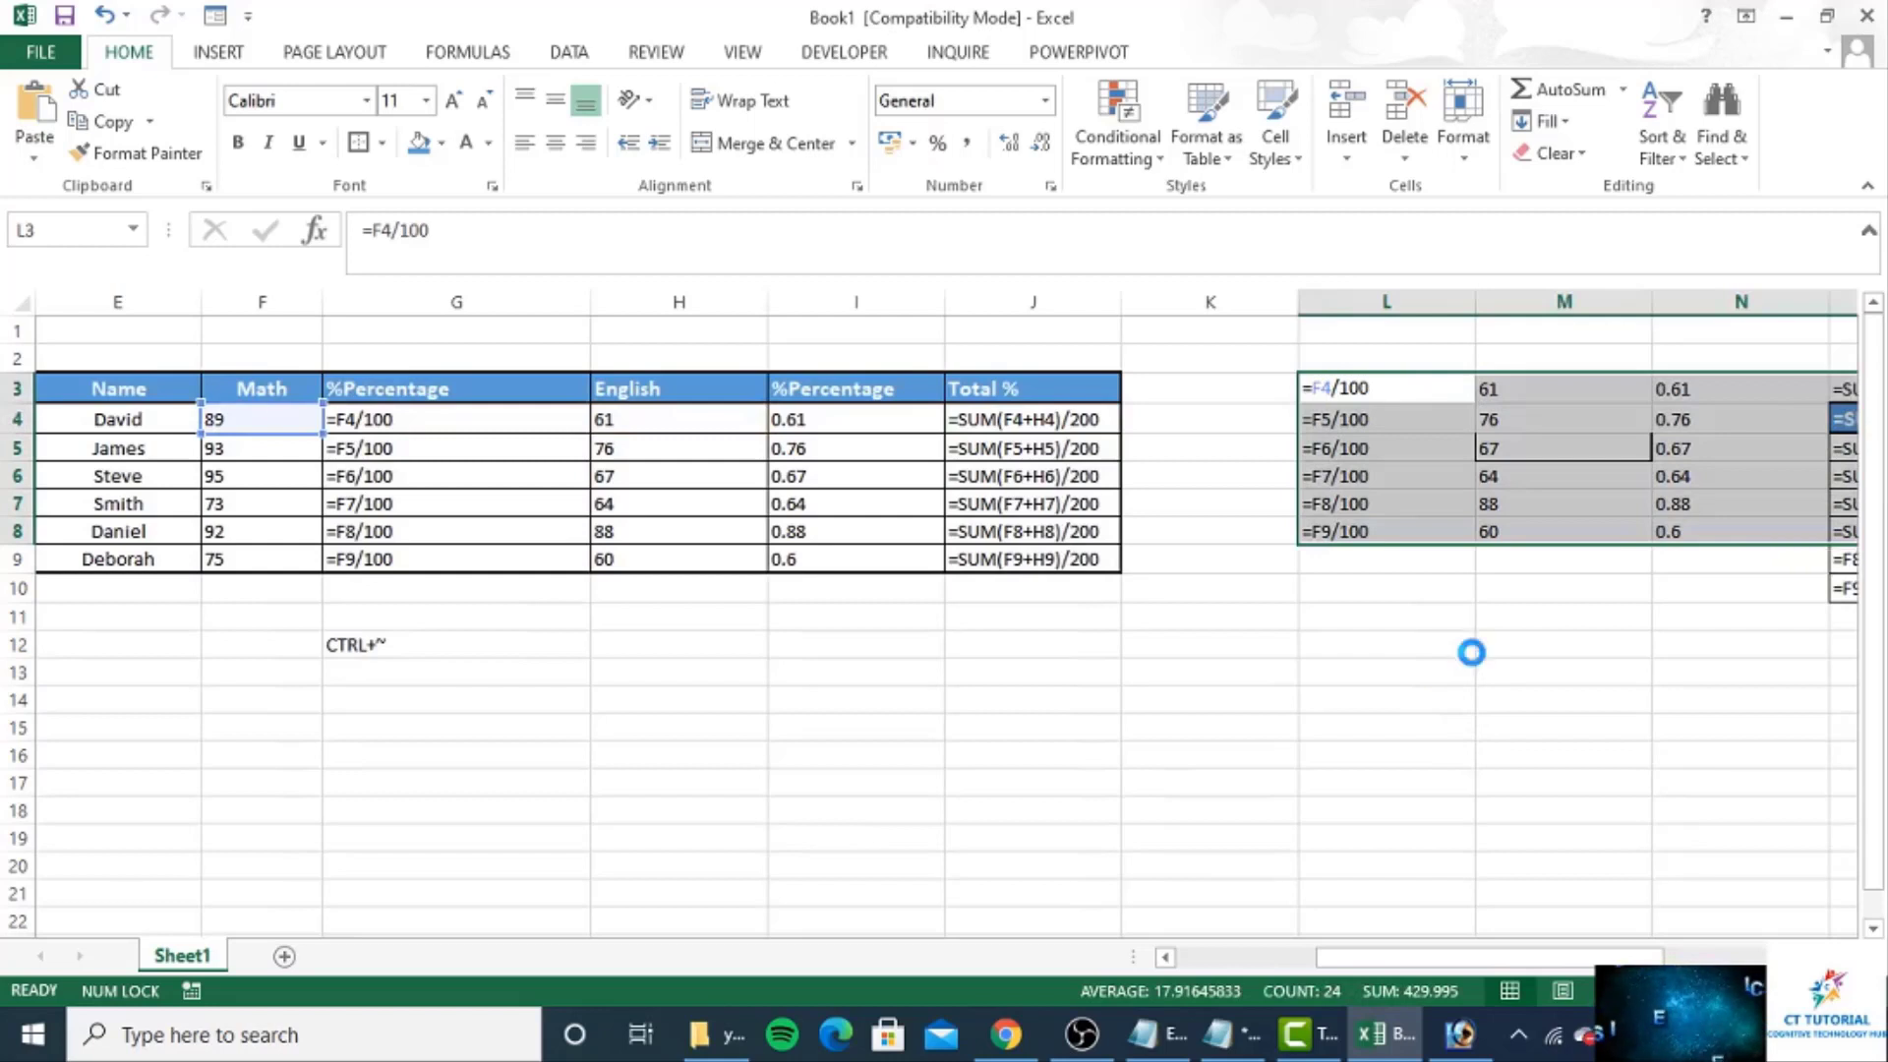
{"action": "key", "text": "ctrl+z"}
- Paste the Notepad formula text at K3 and switch the worksheet back to displaying values
{"action": "left_click", "coordinate": [1210, 387]}
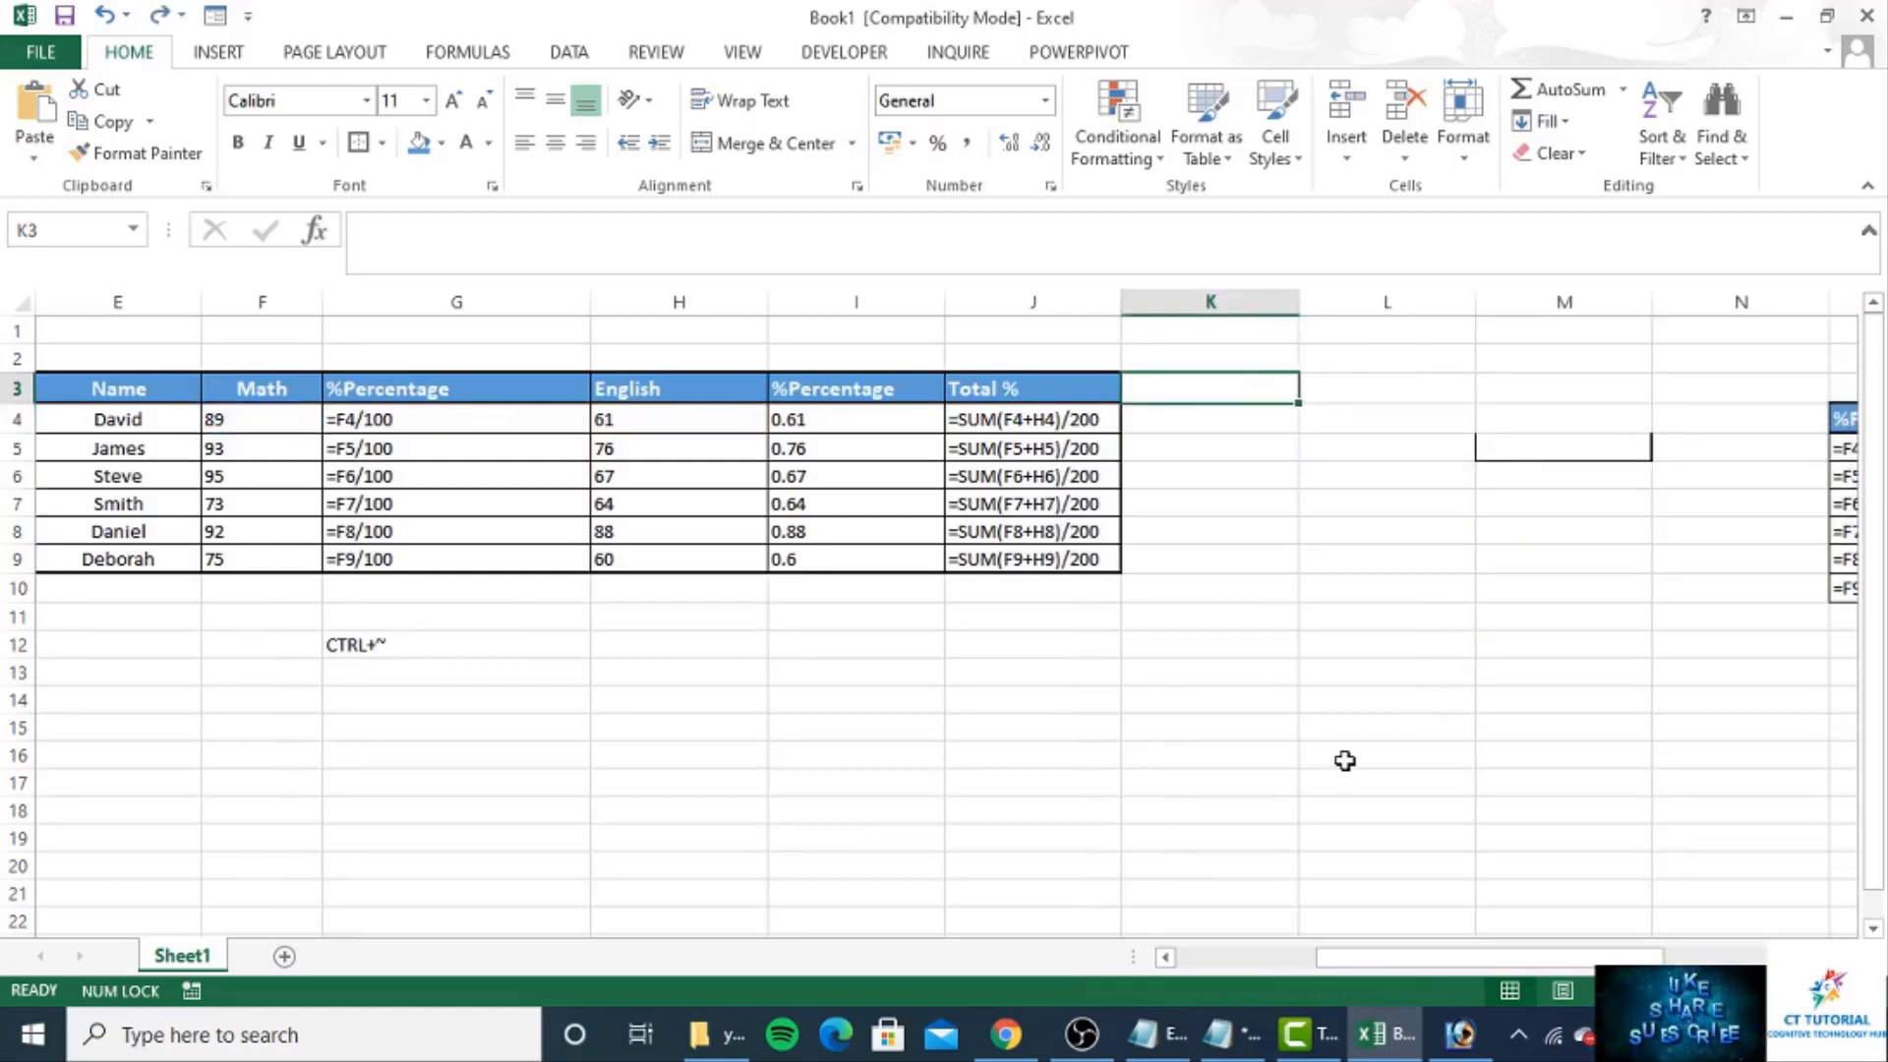
{"action": "key", "text": "ctrl+v"}
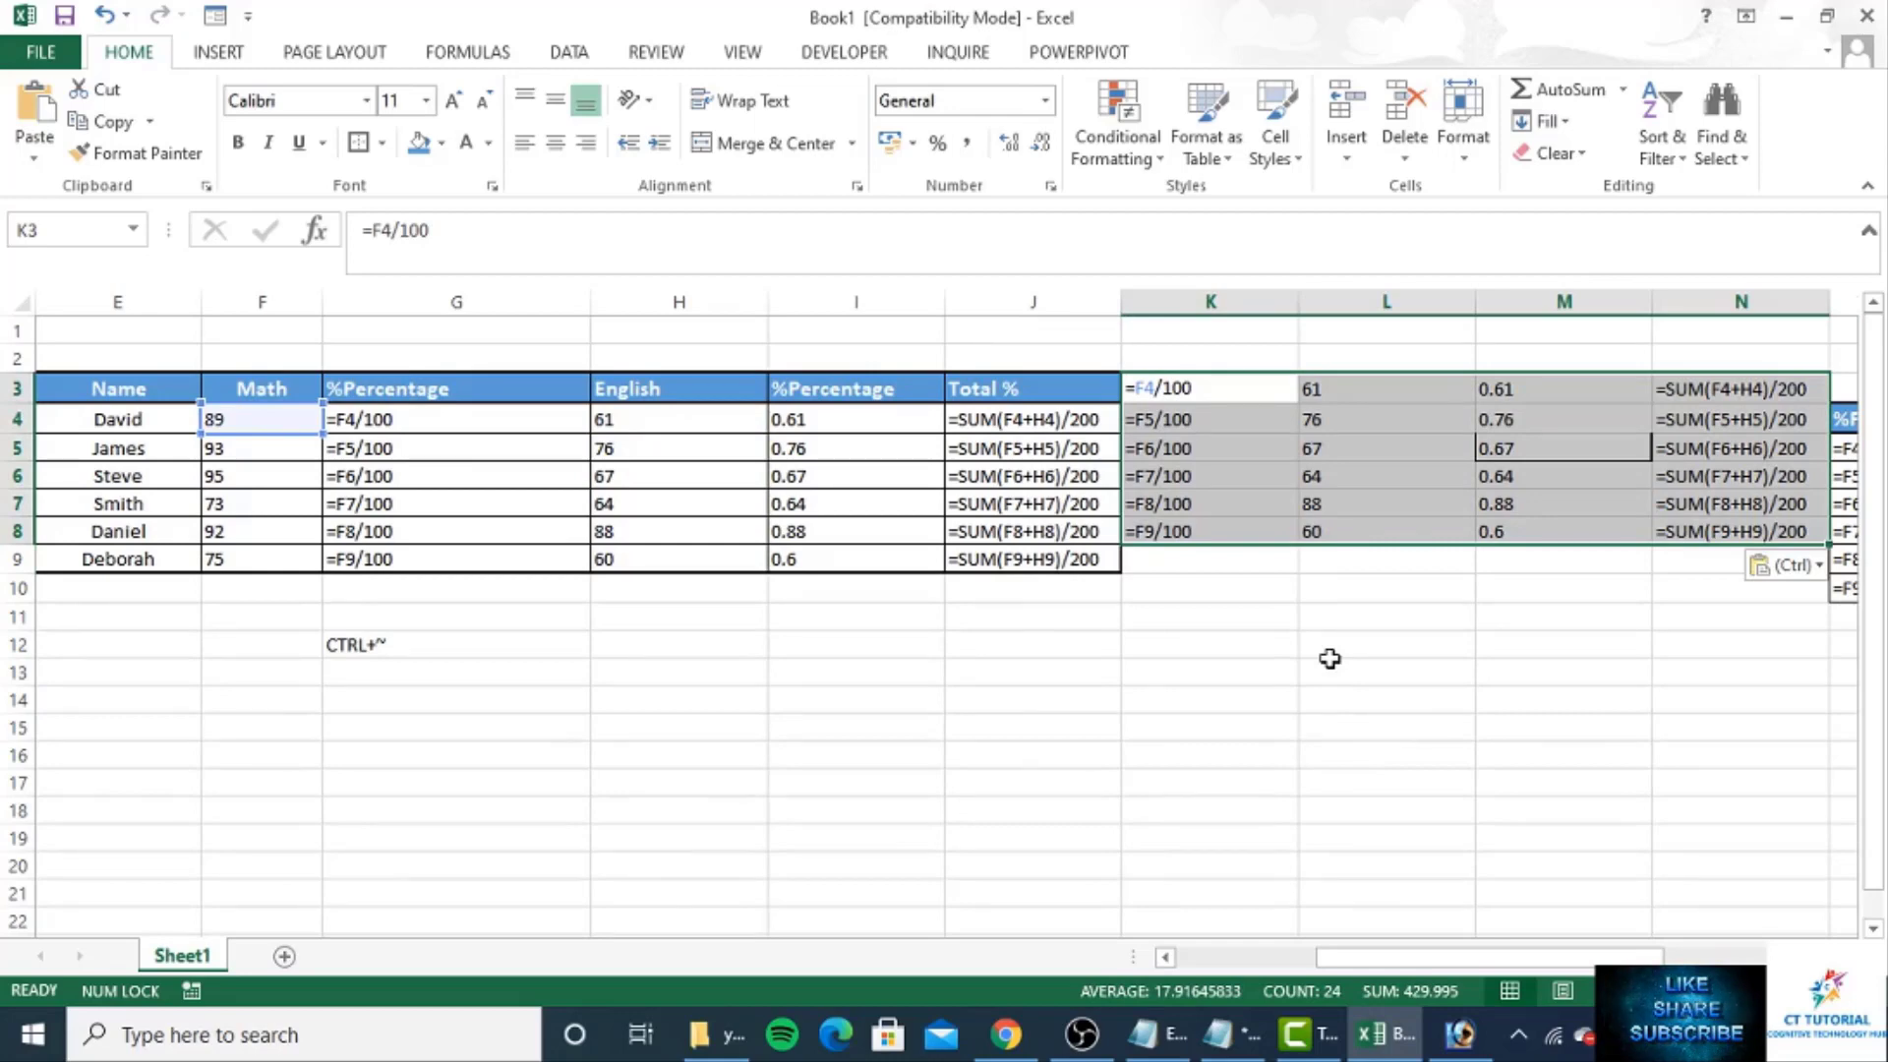
{"action": "key", "text": "ctrl+grave"}
{"action": "left_click", "coordinate": [794, 753]}
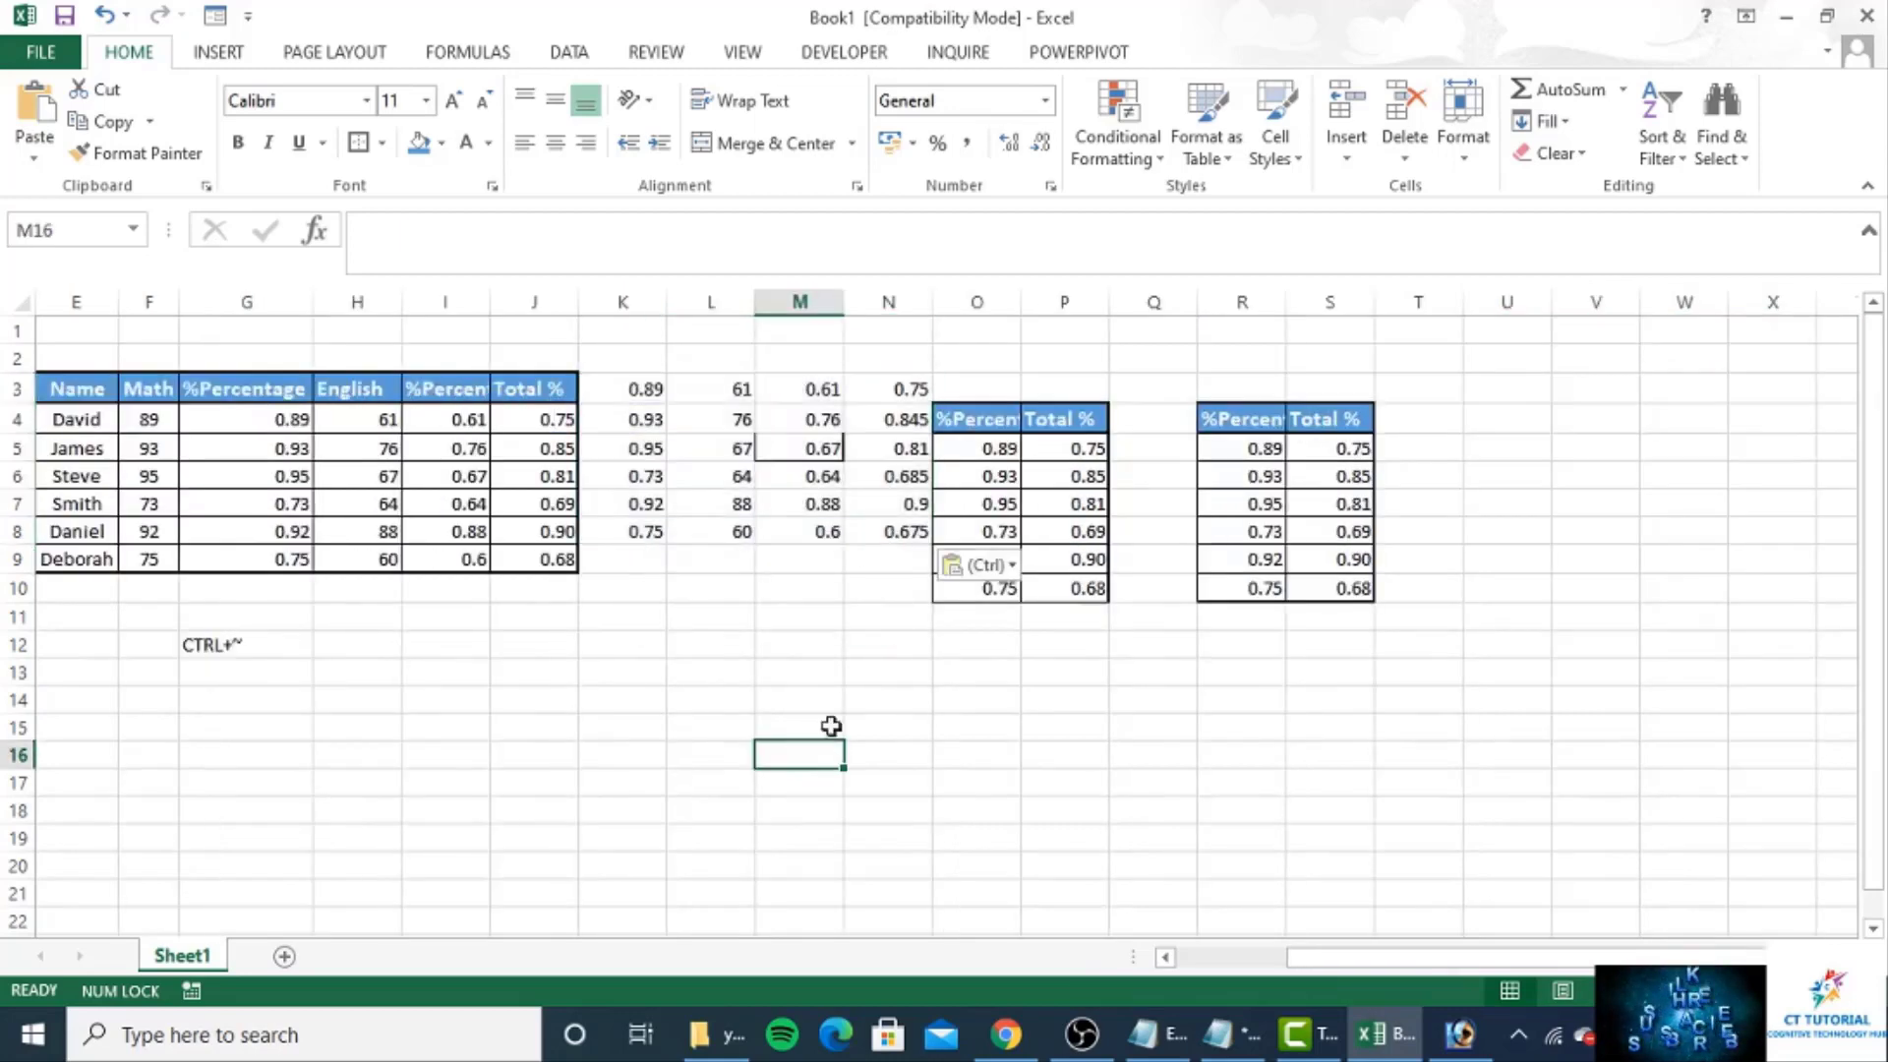
- Examine the pasted block K3:N8 beside the marks table
{"action": "left_click", "coordinate": [652, 390]}
{"action": "left_click", "coordinate": [866, 389]}
{"action": "left_click_drag", "start_coordinate": [865, 388], "coordinate": [654, 526]}
{"action": "left_click", "coordinate": [652, 361]}
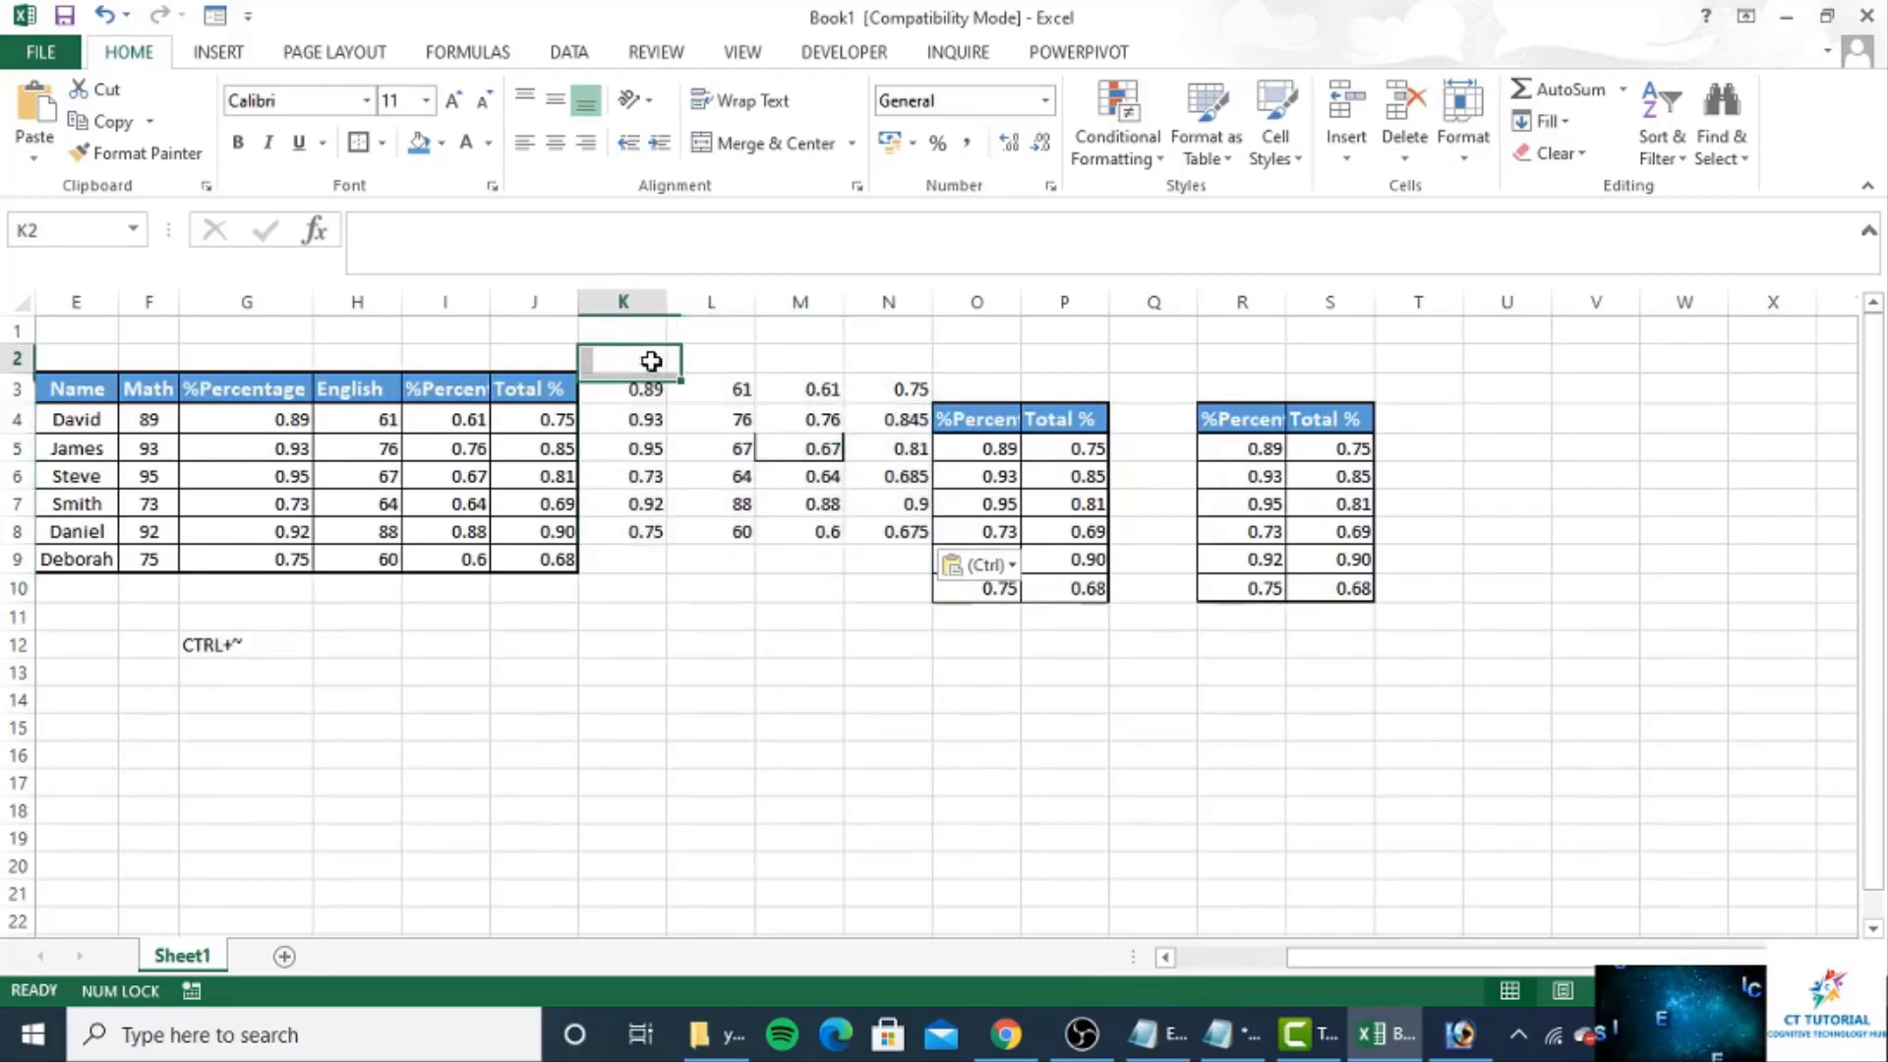